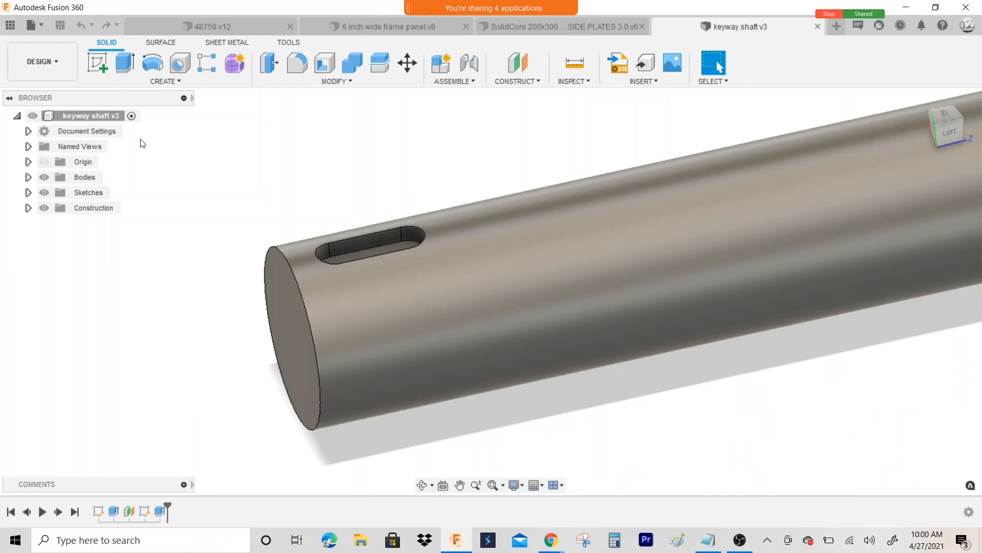
Switch to the Manufacture workspace and start a new milling setup for the keyway shaft.
left_click(69, 69)
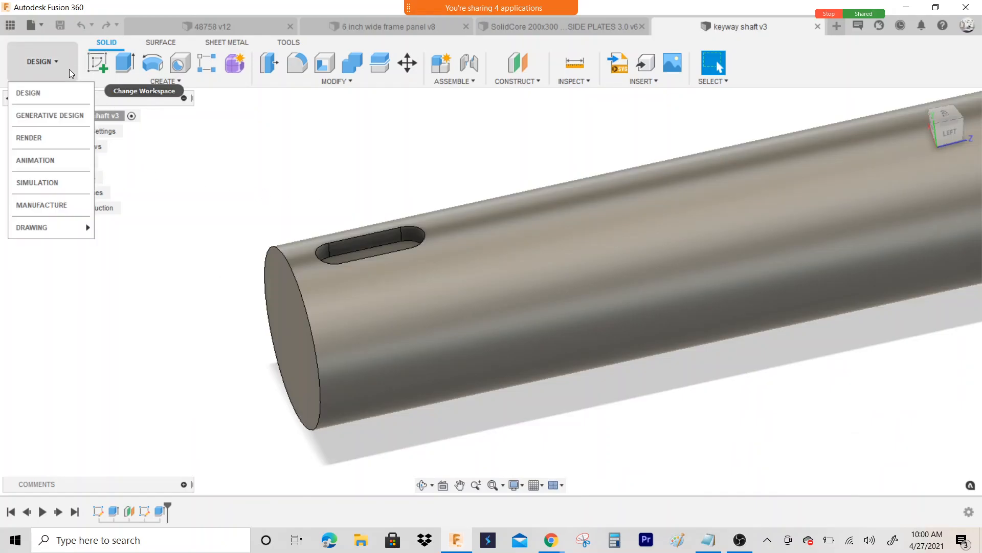
left_click(65, 204)
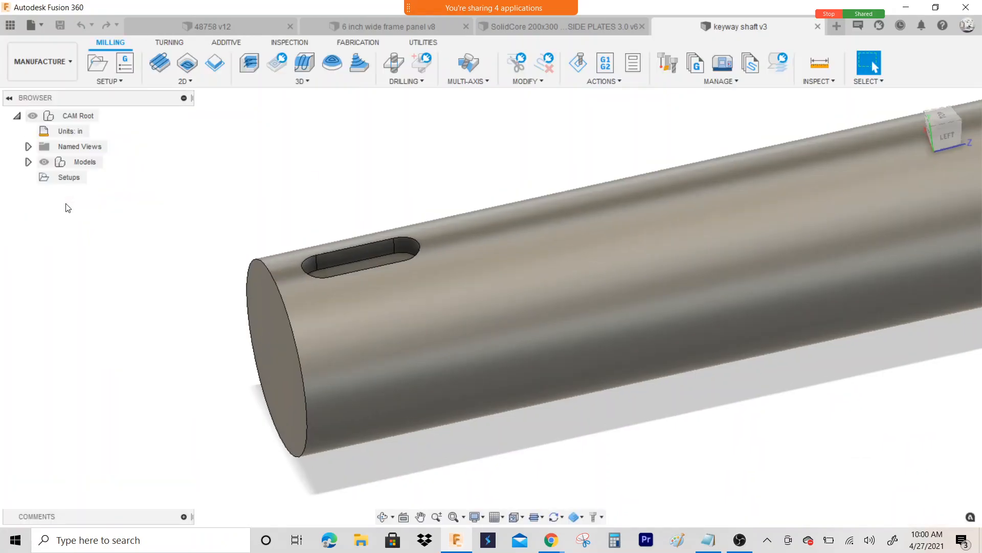
left_click(105, 59)
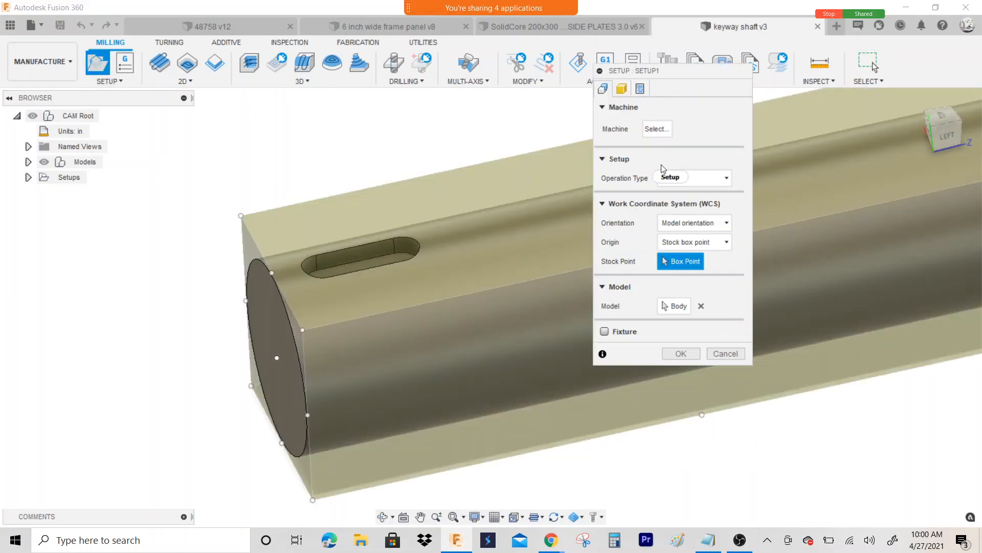
left_click(698, 223)
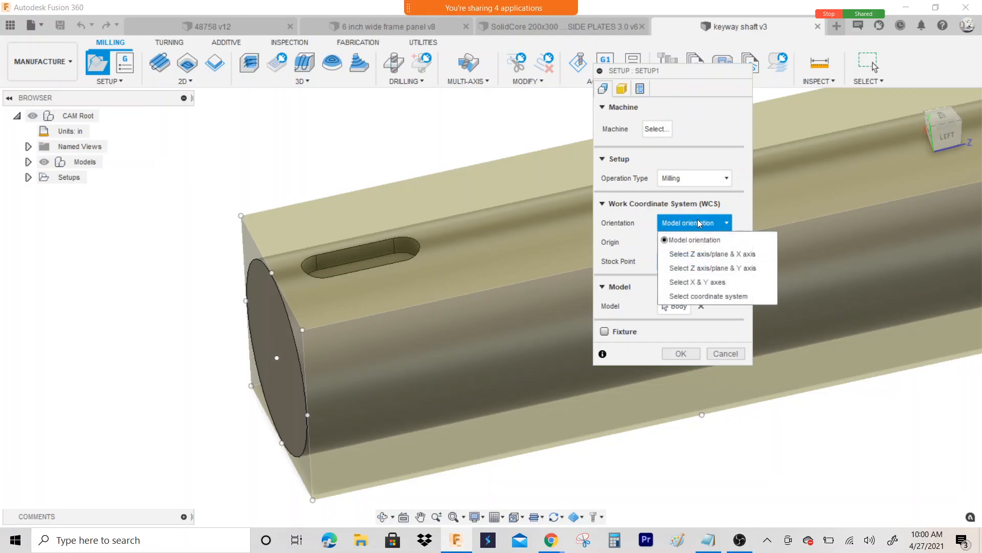
Set the setup's stock to a relative size cylinder with a radial stock offset of 0 in.
left_click(622, 89)
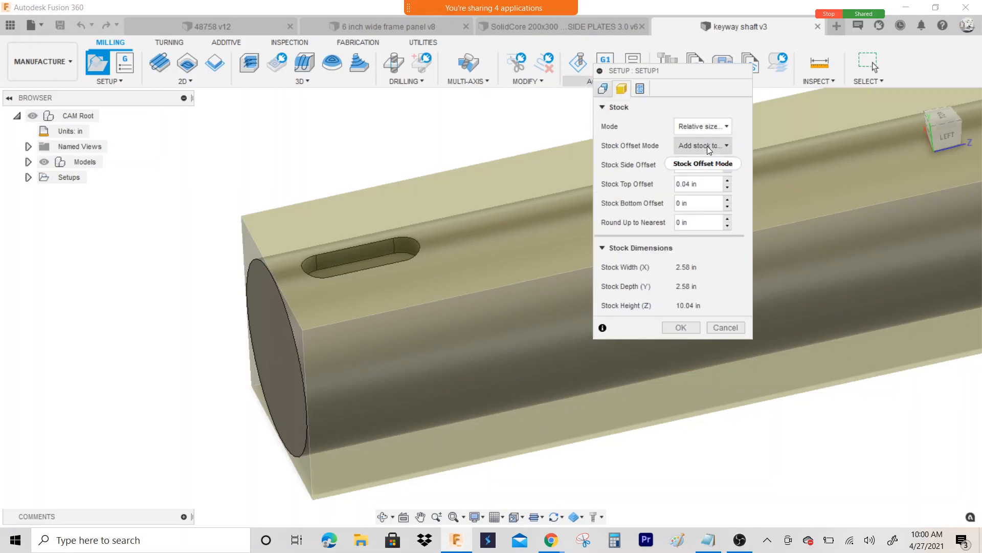
left_click(705, 126)
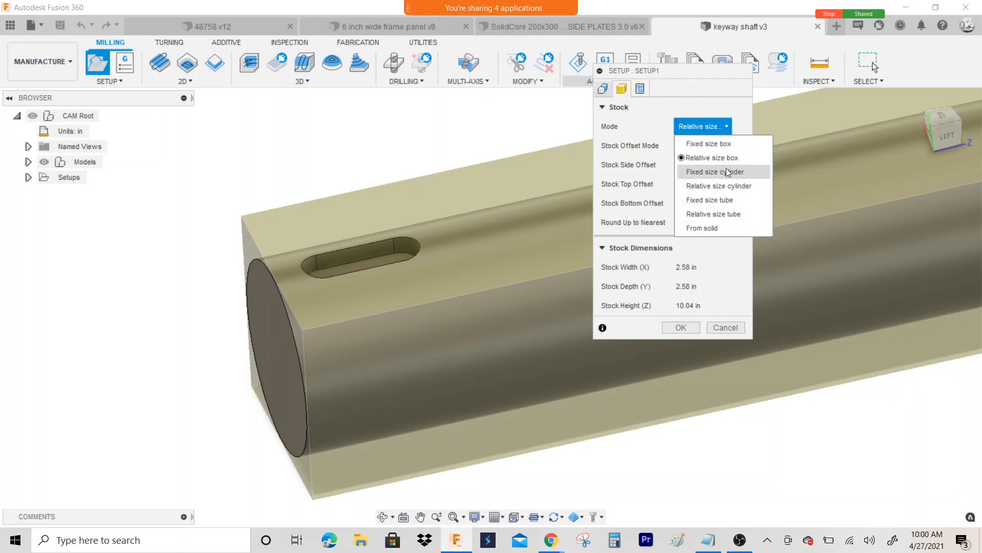
left_click(726, 186)
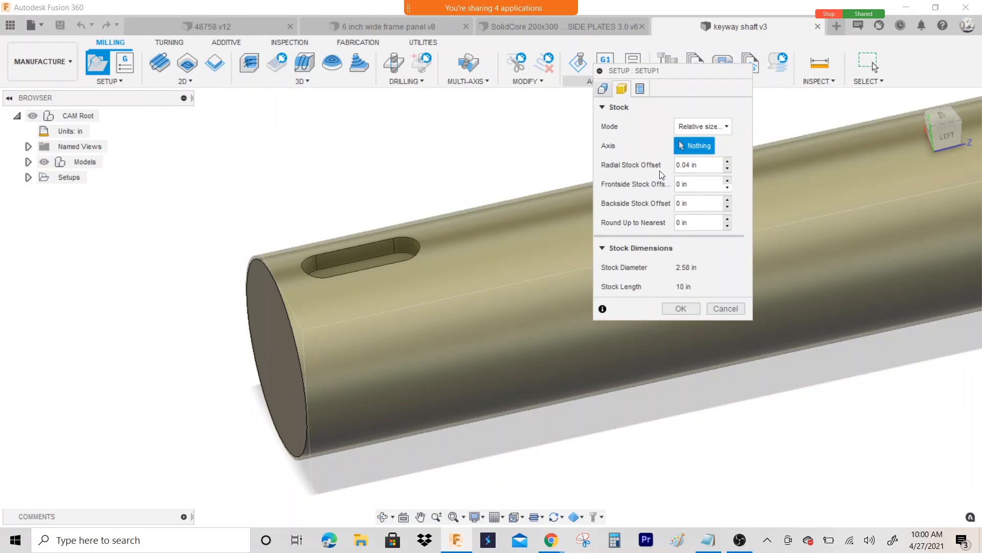
left_click_drag(707, 164, 619, 165)
type("0in")
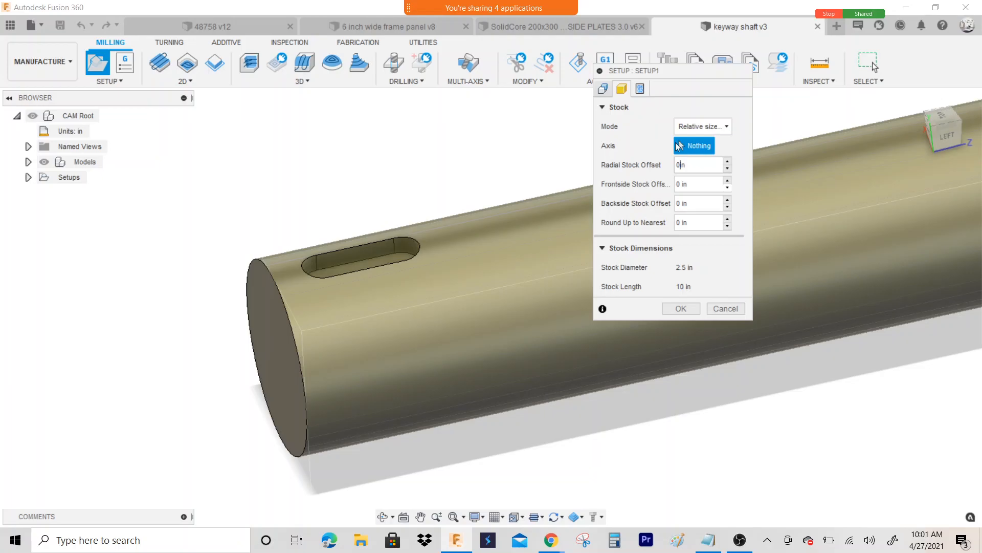
Define the cylindrical stock's axis using the circular edge of the shaft's end face nearest the keyway.
mouse_move(491, 307)
middle_mouse_down("shift")
mouse_move(548, 302)
mouse_move(499, 279)
mouse_move(522, 246)
mouse_move(337, 239)
middle_mouse_up("shift")
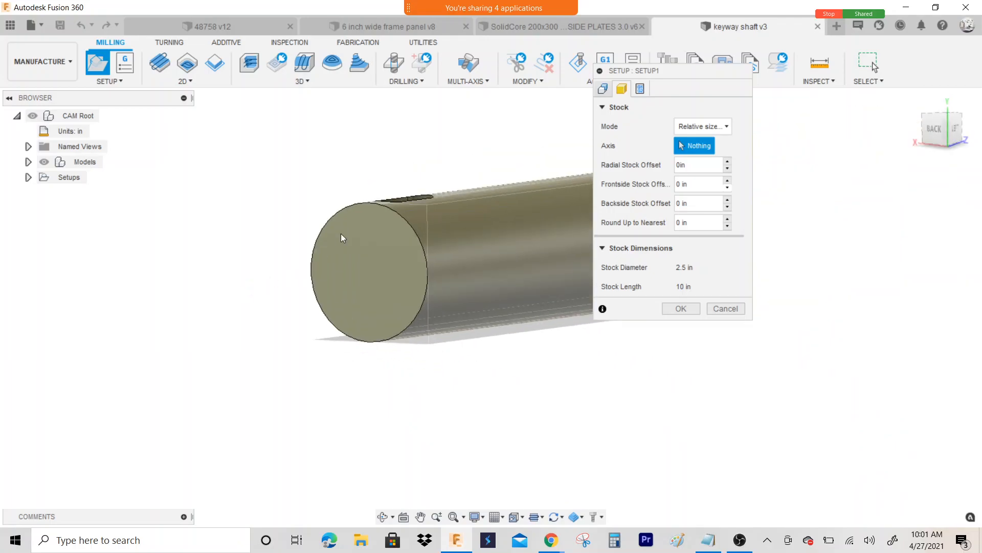
scroll(336, 238, "up", 5)
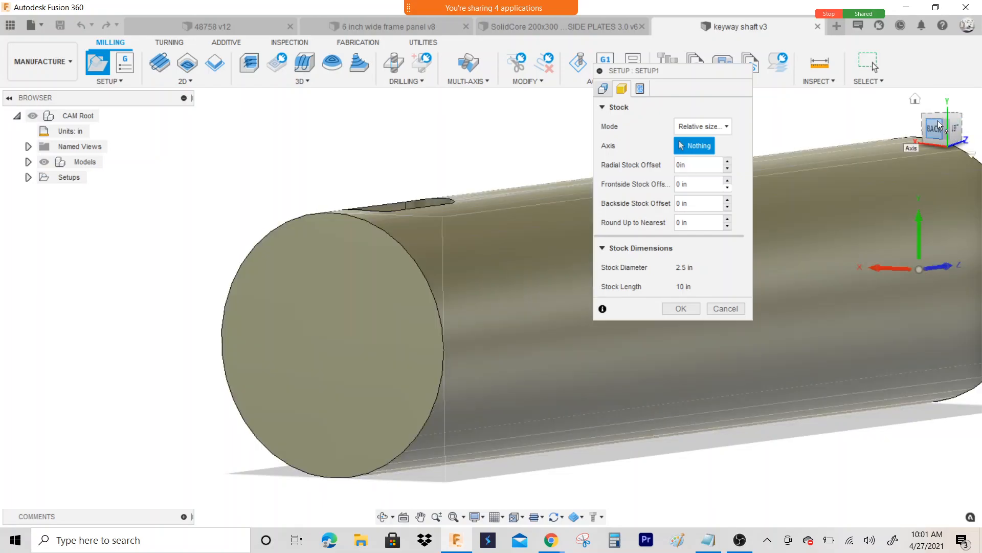
left_click(938, 122)
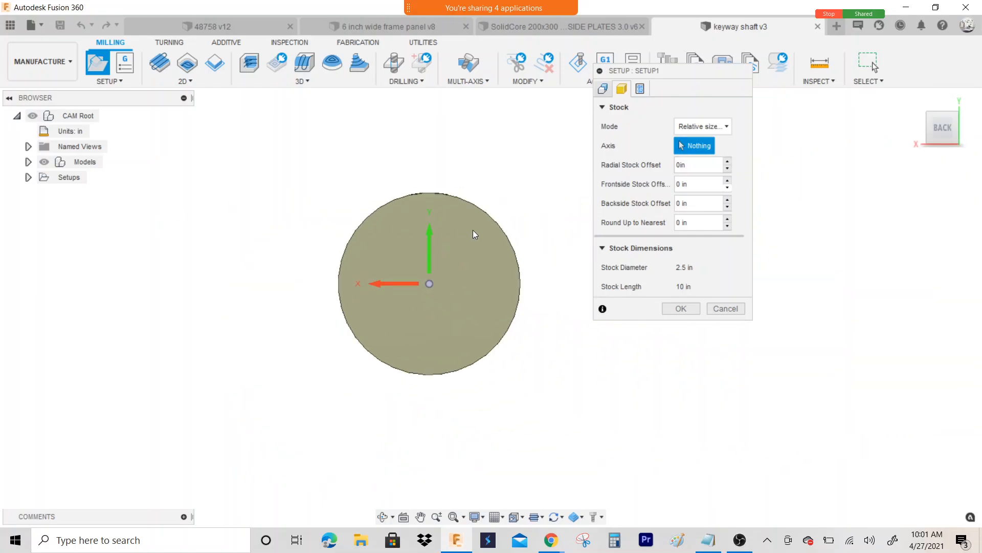
mouse_move(942, 129)
left_mouse_down()
mouse_move(854, 102)
mouse_move(814, 148)
left_mouse_up()
scroll(395, 248, "up", 3)
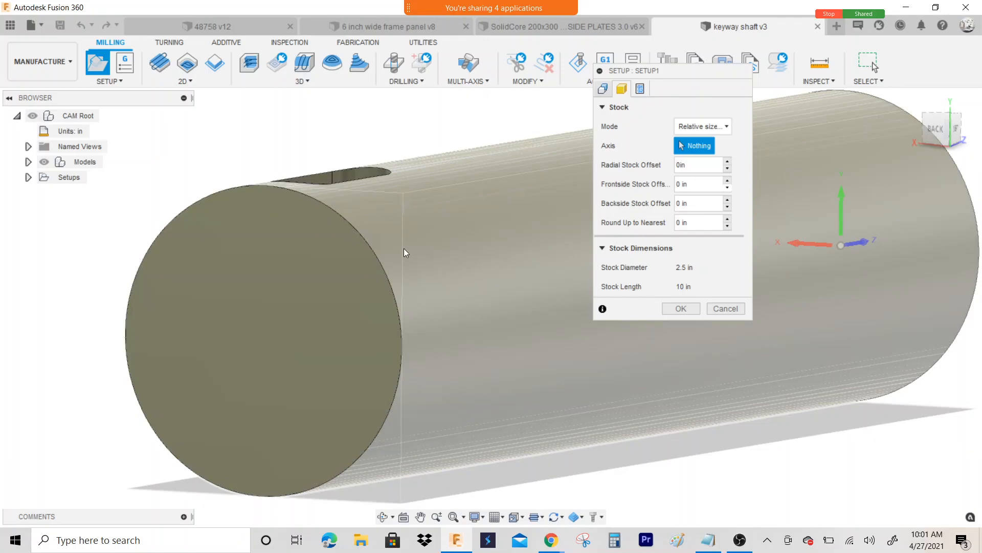
scroll(404, 381, "down", 2)
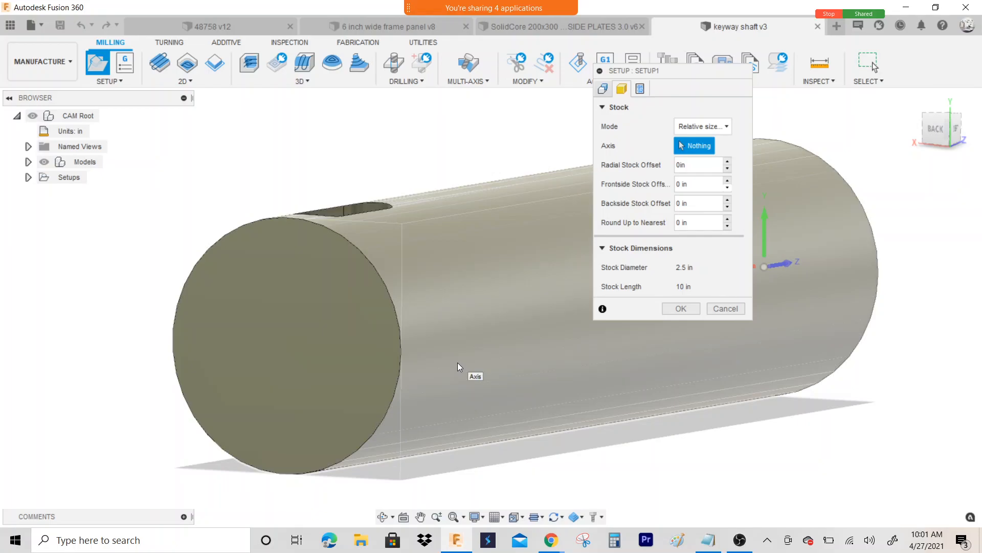
scroll(471, 294, "down", 3)
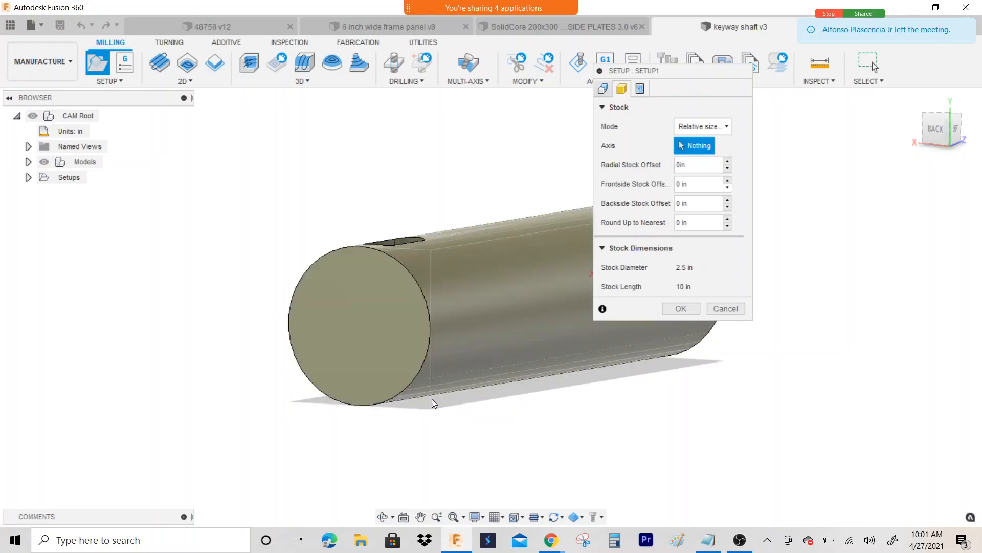
scroll(410, 280, "up", 5)
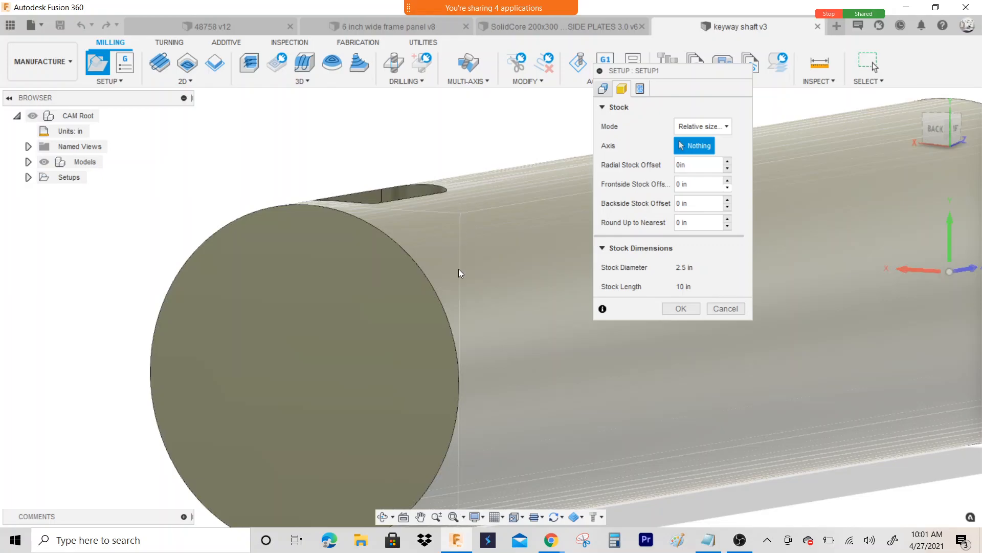
scroll(455, 220, "down", 5)
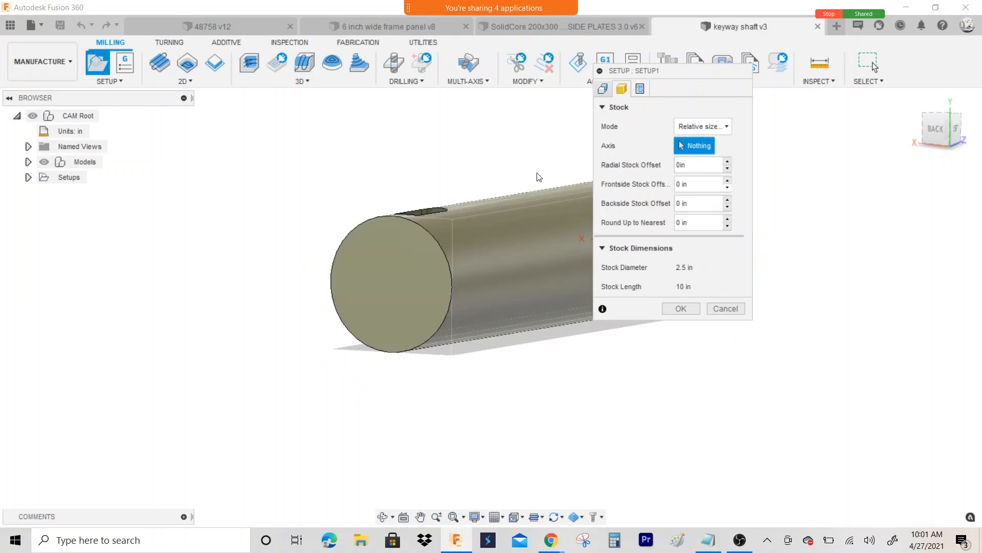
left_click(426, 232)
scroll(326, 261, "down", 3)
mouse_move(925, 136)
left_mouse_down()
mouse_move(910, 137)
mouse_move(930, 170)
mouse_move(913, 150)
left_mouse_up()
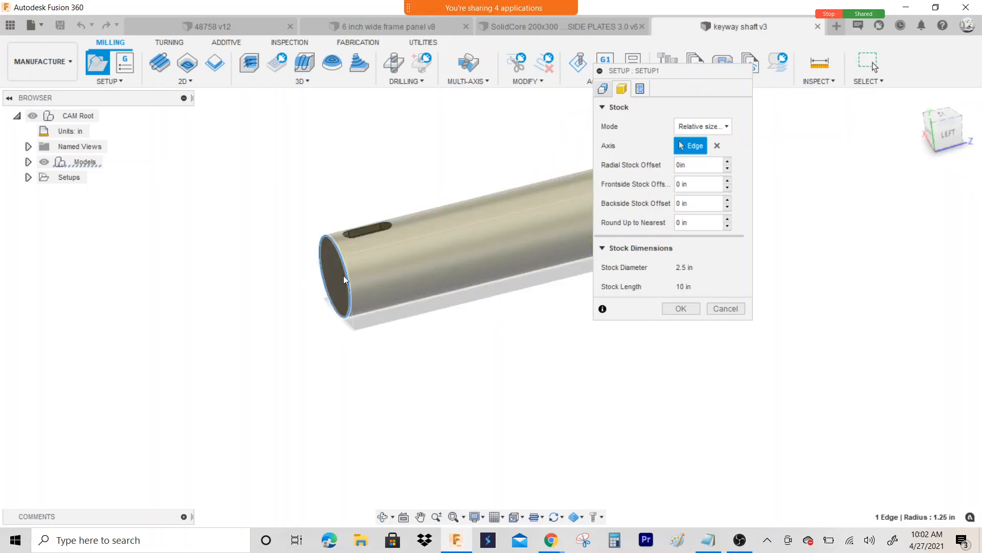
scroll(332, 280, "down", 2)
scroll(290, 287, "down", 2)
scroll(558, 223, "up", 2)
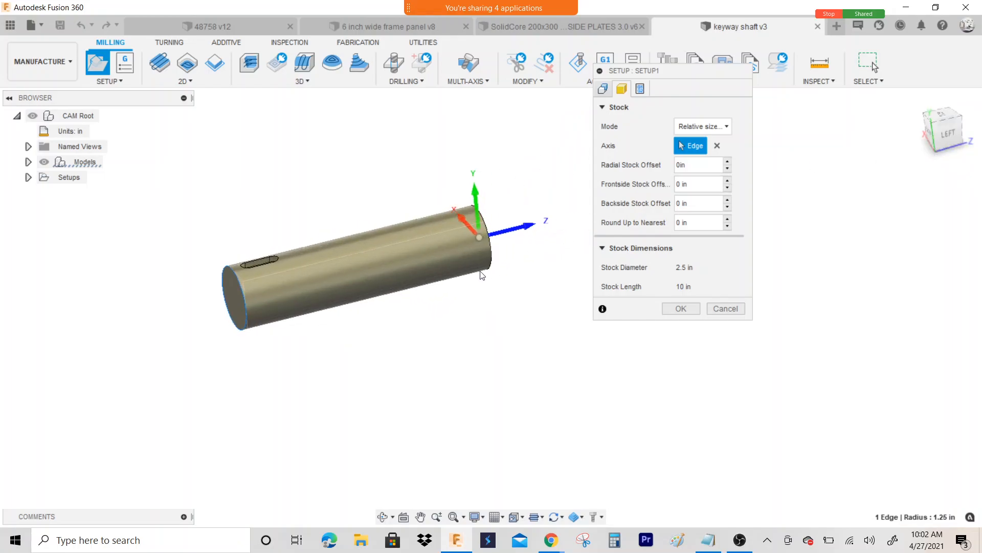
Set the work coordinate orientation to Select Z axis/plane & X axis, using the keyway's floor face for Z.
left_click(604, 89)
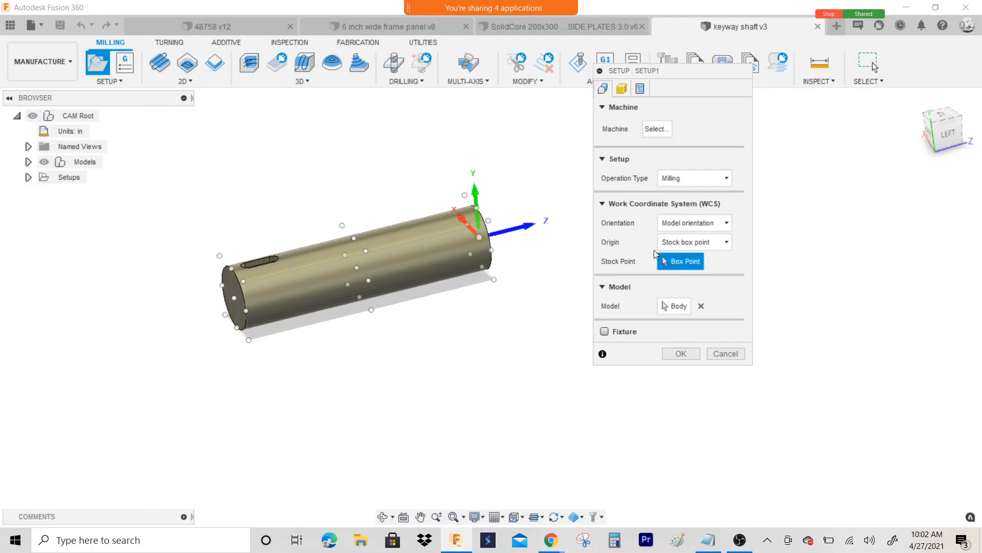
left_click(689, 223)
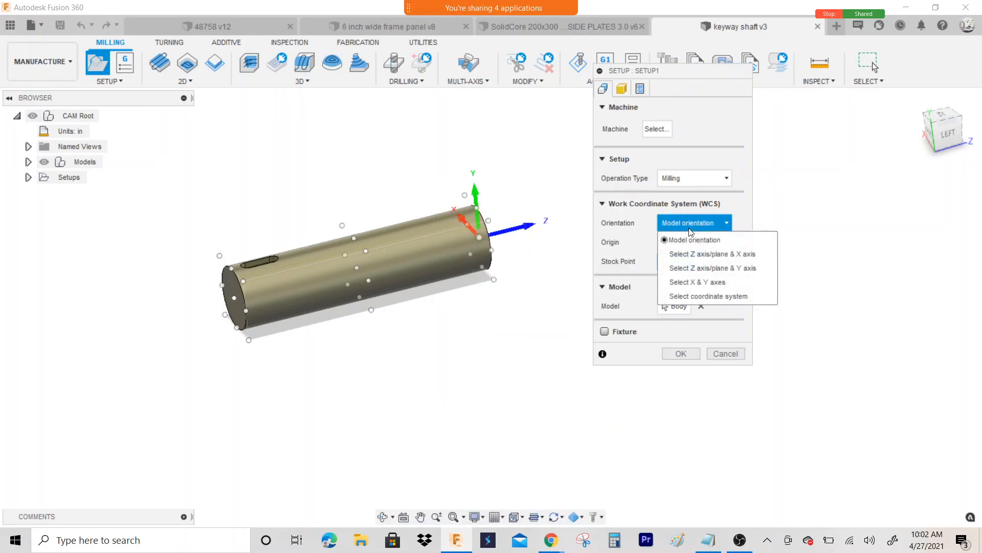
left_click(697, 255)
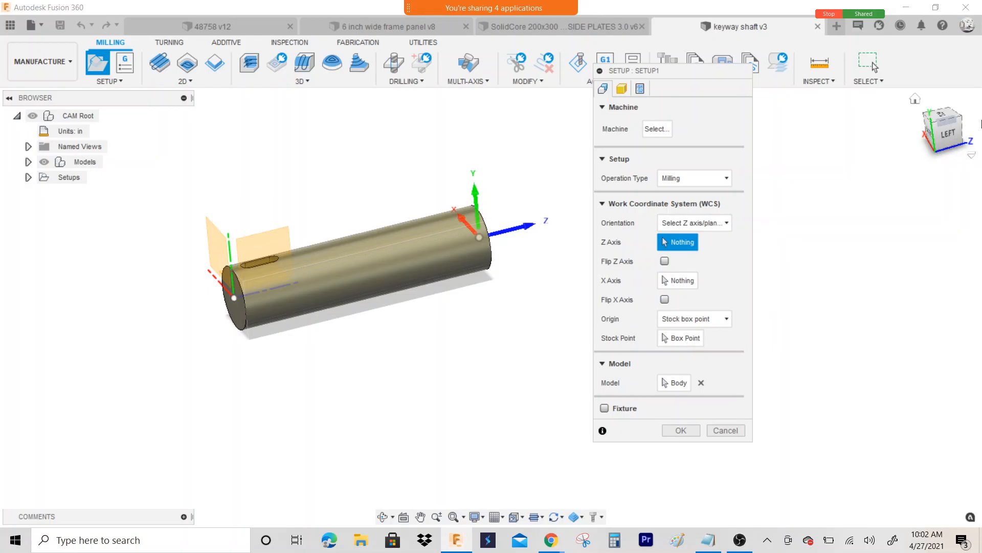
left_click(948, 140)
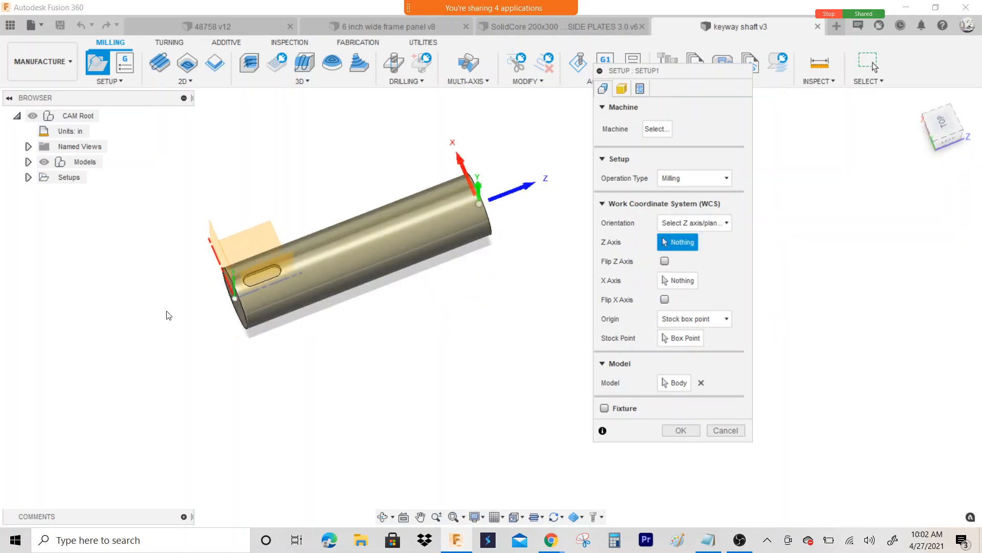
scroll(169, 315, "up", 4)
scroll(210, 321, "up", 3)
left_click(460, 190)
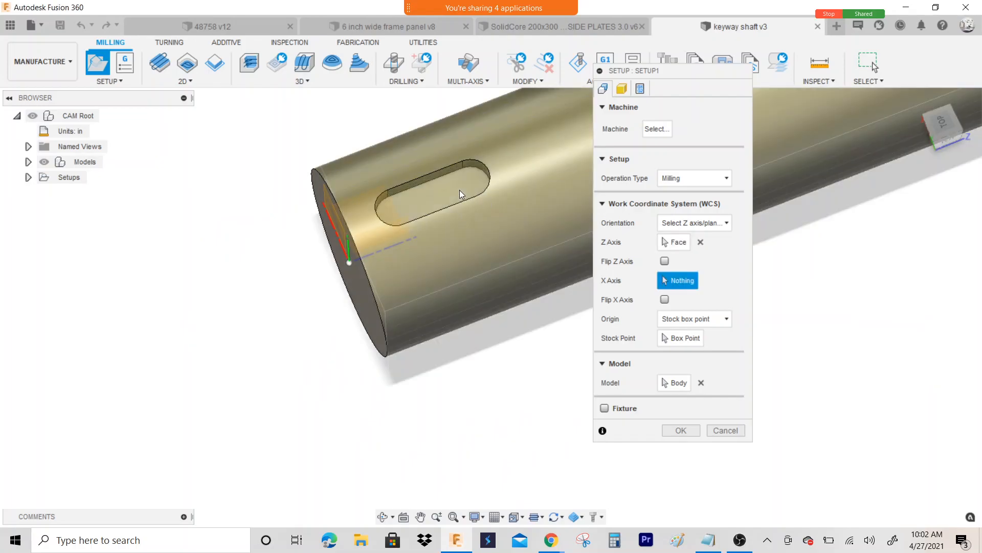
Align the X axis with the keyway's straight edge and flip it to point along the shaft away from the keyway end.
scroll(344, 235, "down", 3)
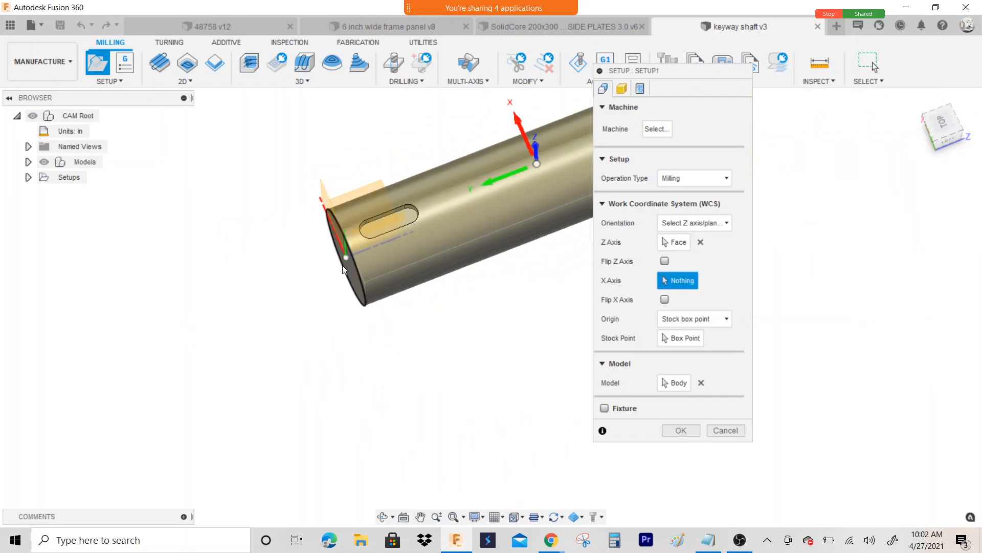
left_click_drag(940, 147, 946, 130)
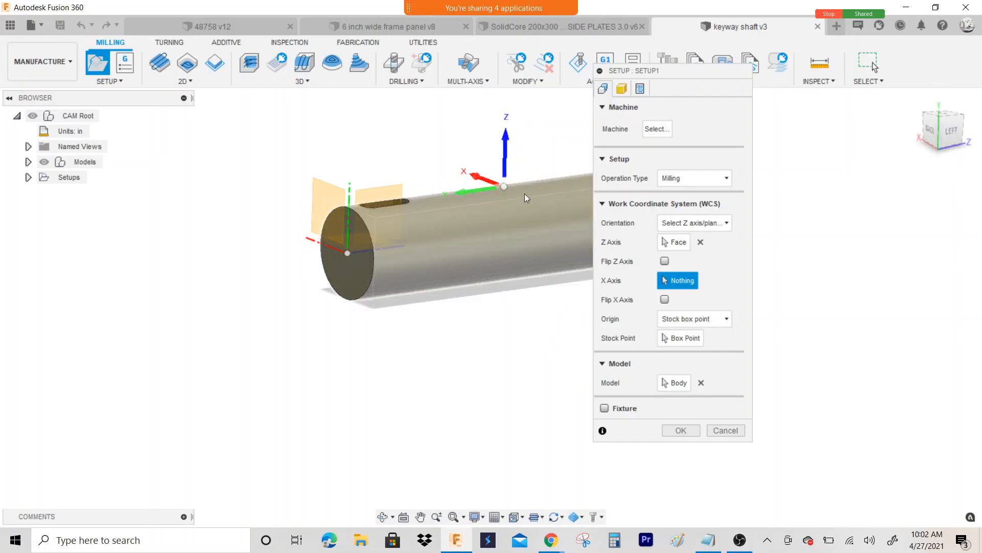
scroll(522, 151, "up", 3)
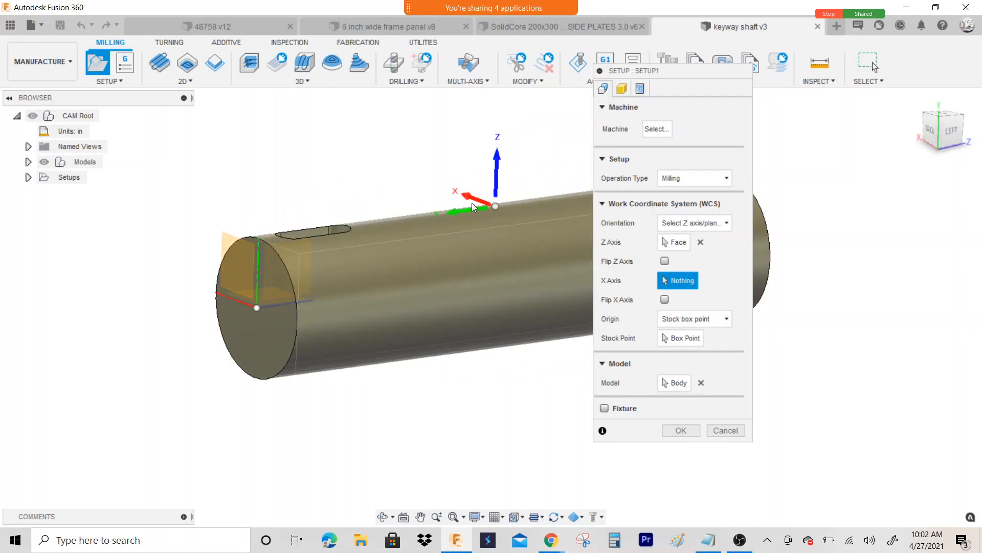
scroll(485, 195, "up", 2)
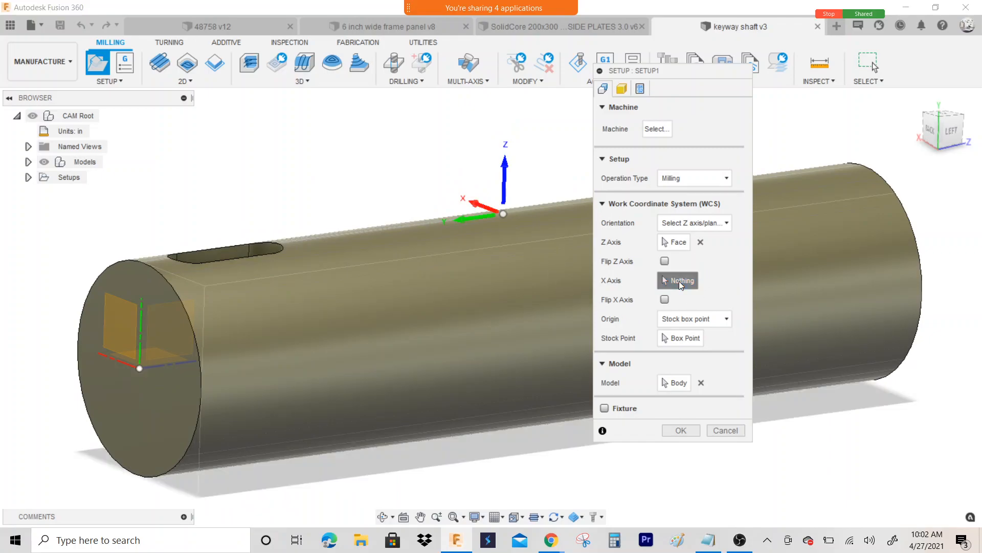
left_click(240, 256)
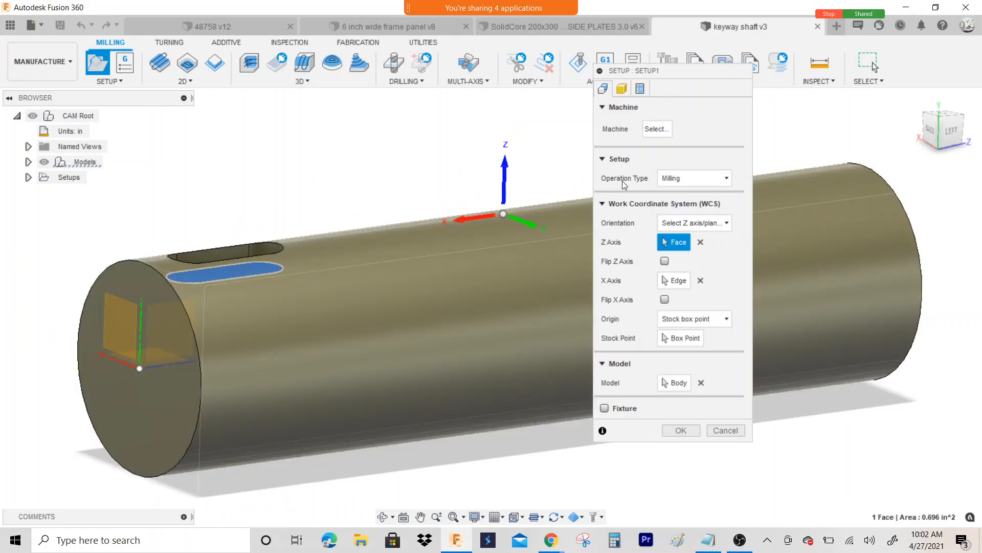
scroll(471, 222, "down", 1)
scroll(471, 222, "down", 2)
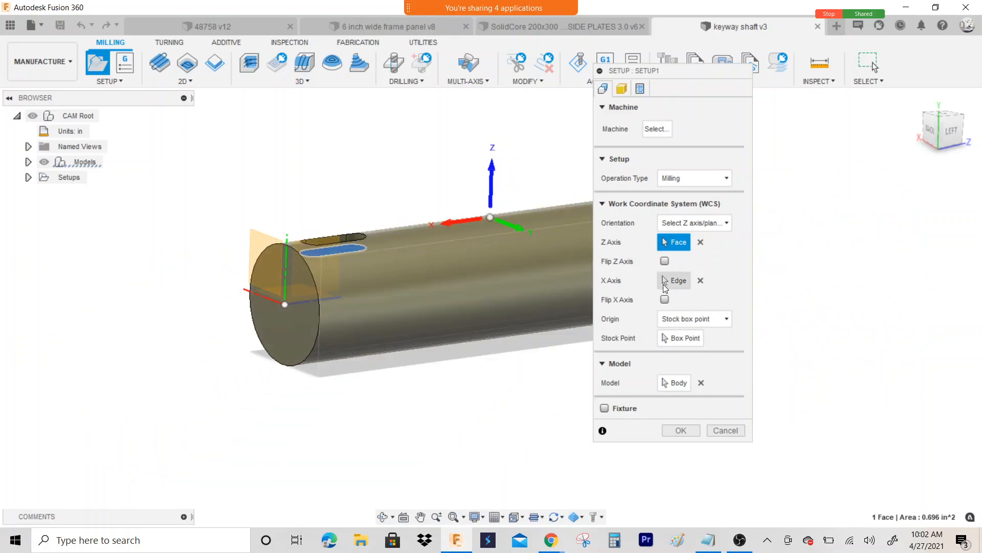
left_click(665, 299)
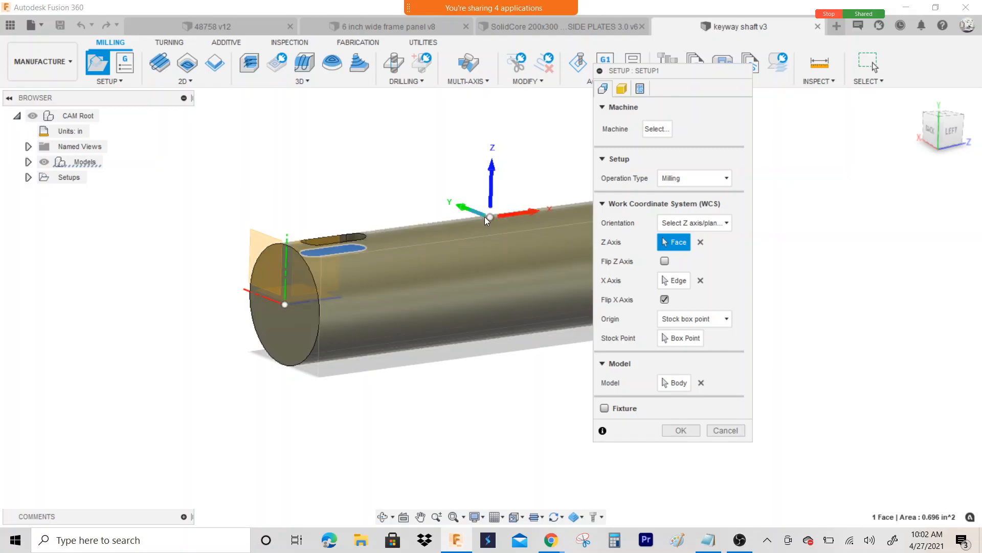
scroll(525, 207, "up", 1)
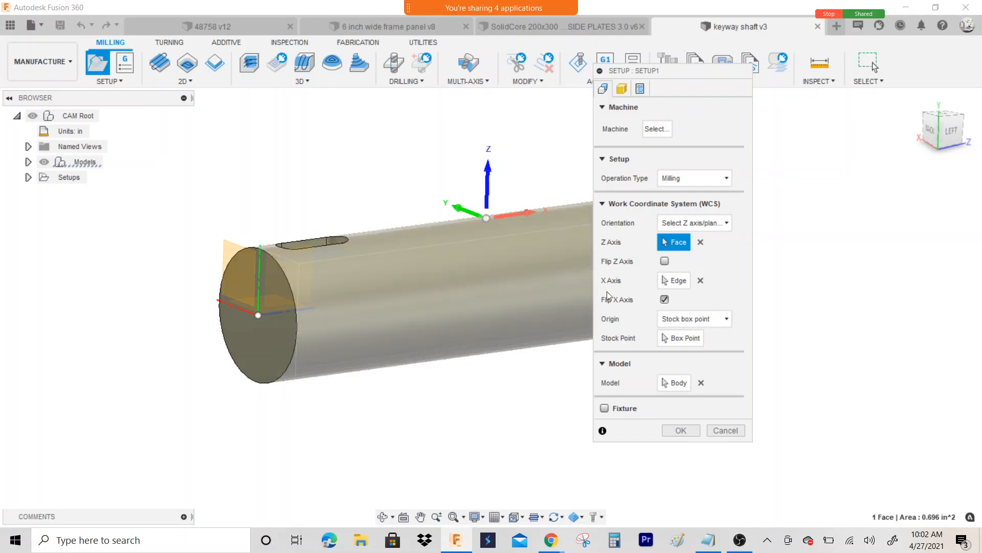
Place the setup origin on the stock box point at the top centre of the keyway end, and check it from above.
left_click(688, 339)
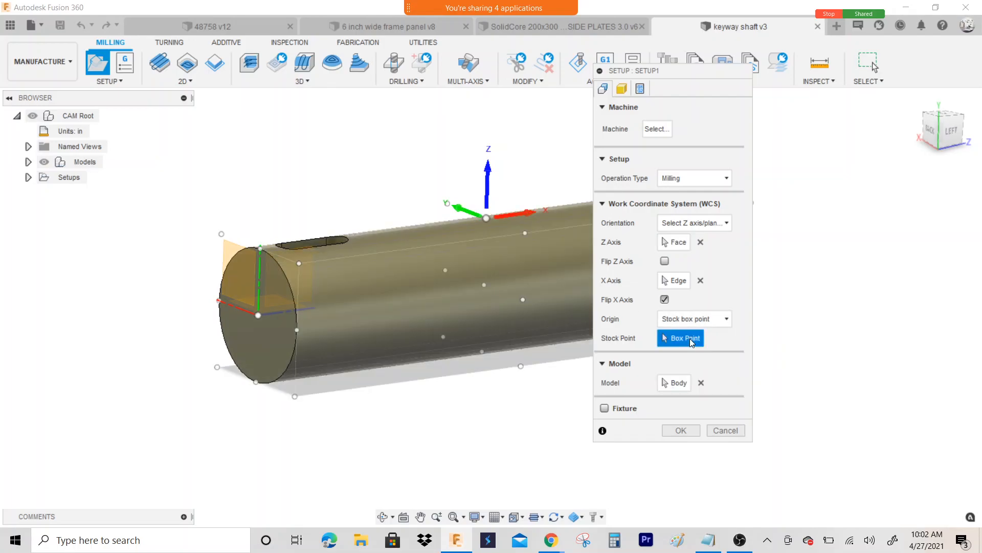
left_click(260, 247)
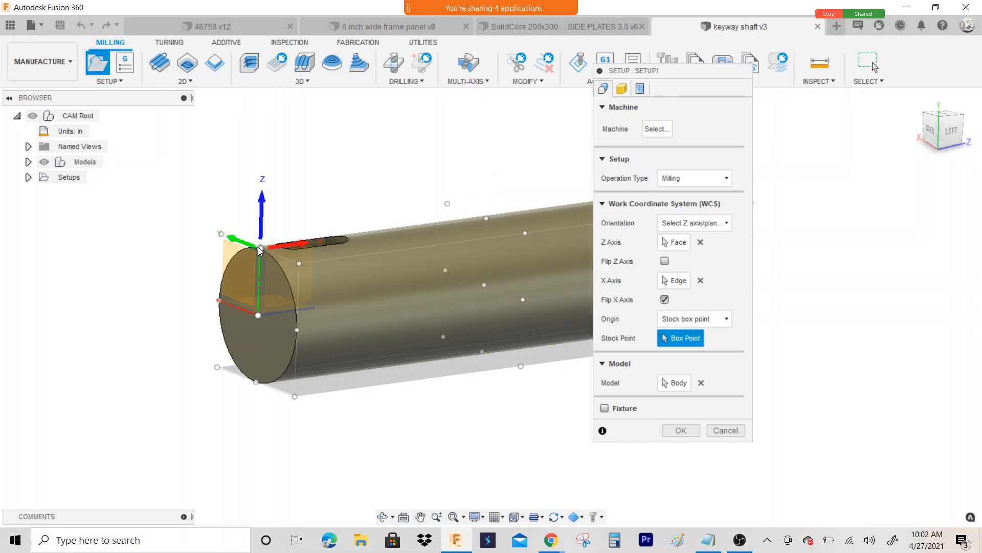
middle_click_drag(939, 138, 933, 166, "shift")
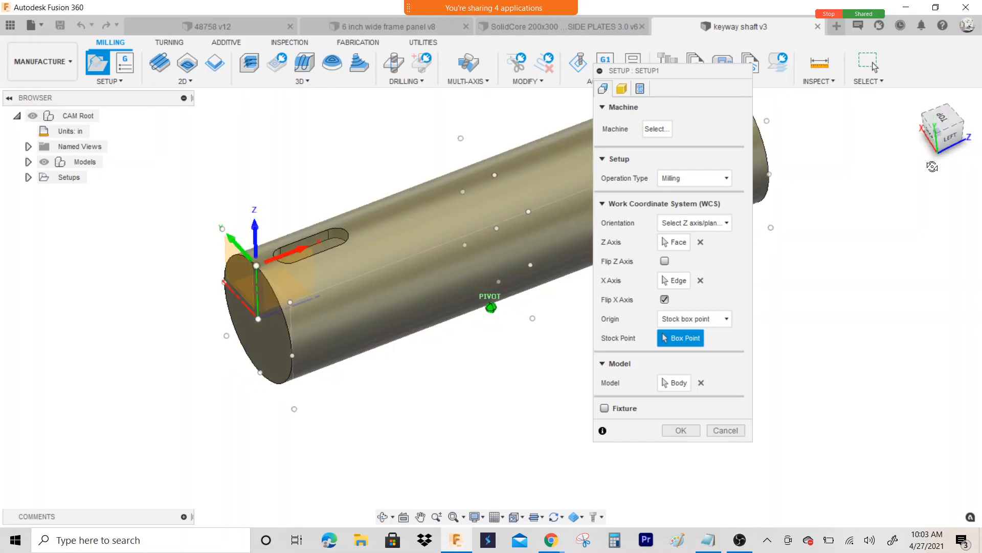
left_click(942, 119)
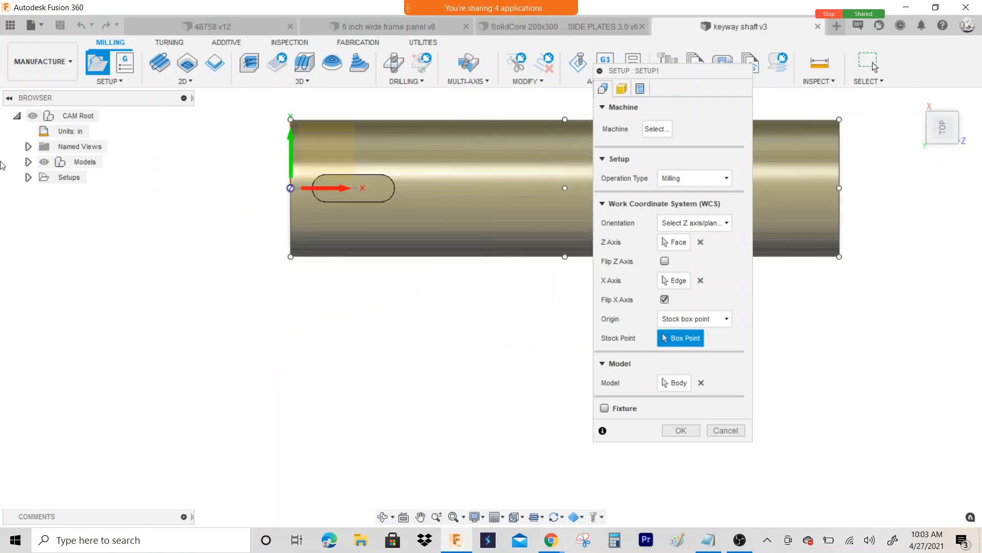
Examine the setup origin and axis directions at the keyway end from above and from the side.
scroll(315, 180, "up", 5)
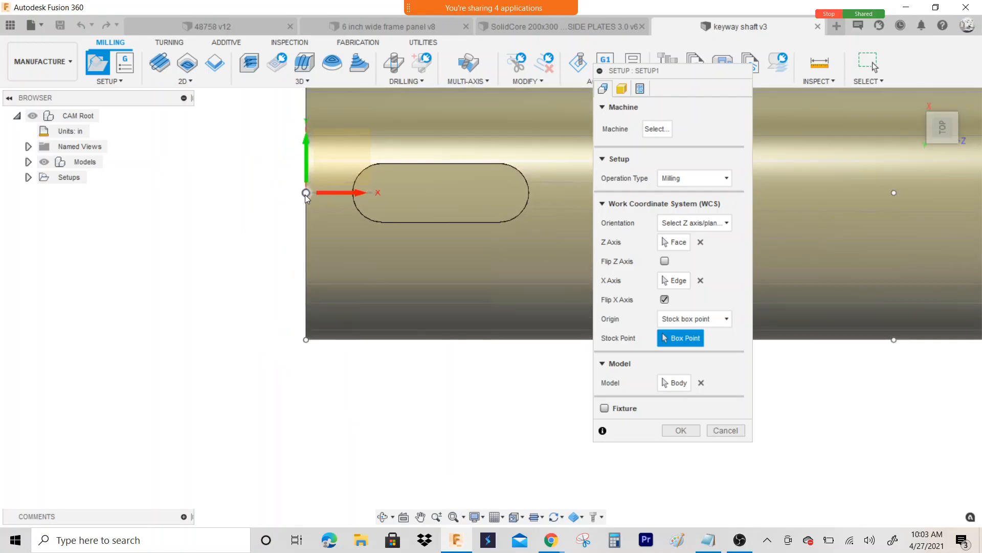
scroll(185, 320, "down", 2)
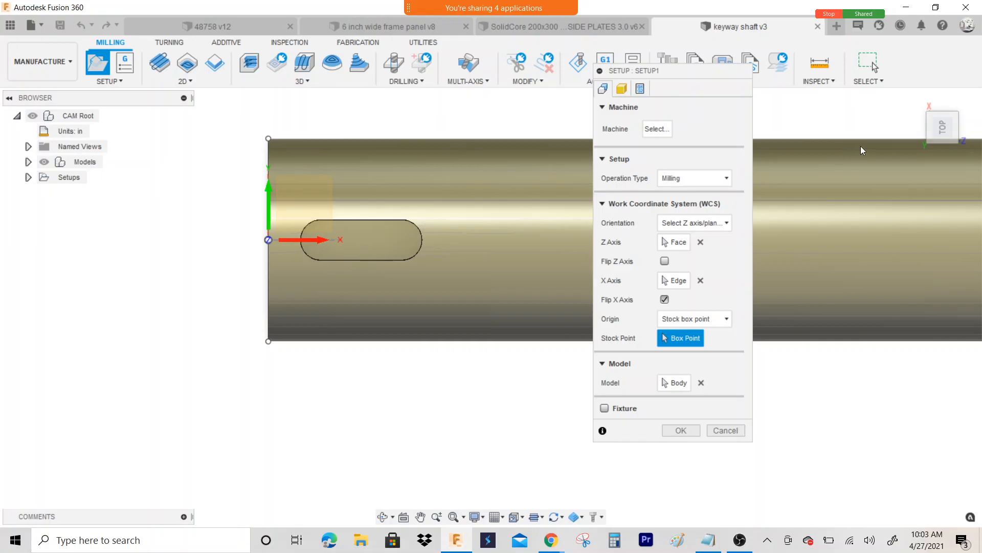
left_click(927, 139)
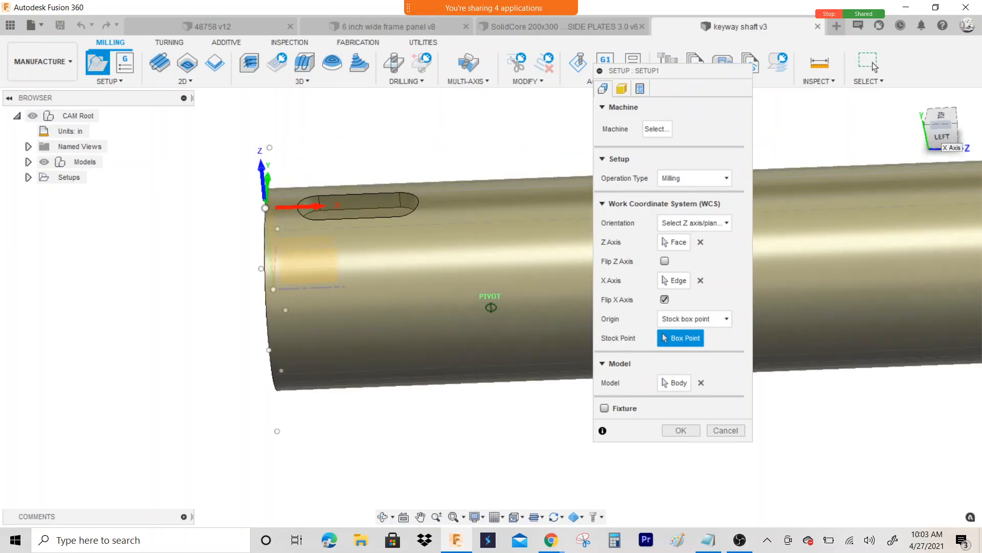
left_click_drag(788, 140, 781, 194)
scroll(285, 296, "up", 6)
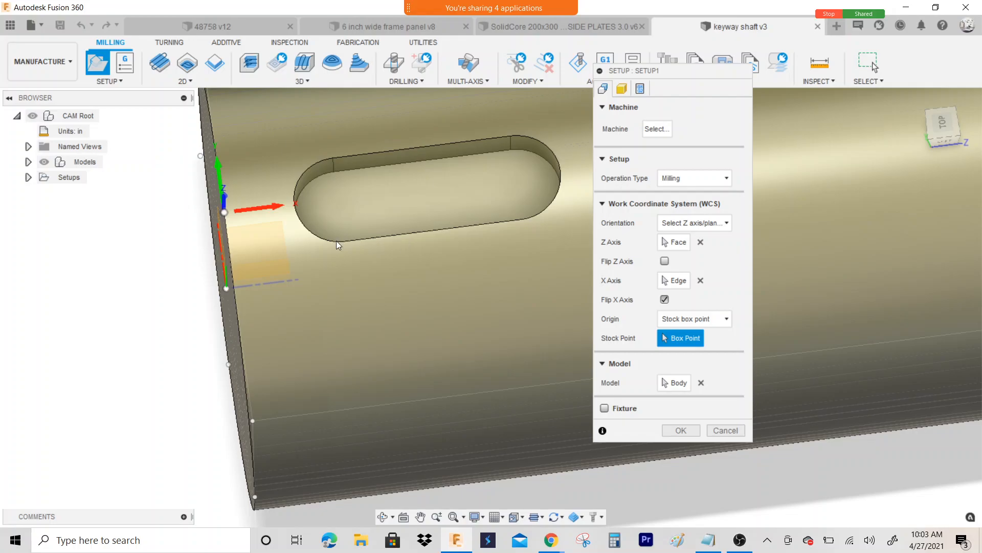
scroll(164, 311, "down", 2)
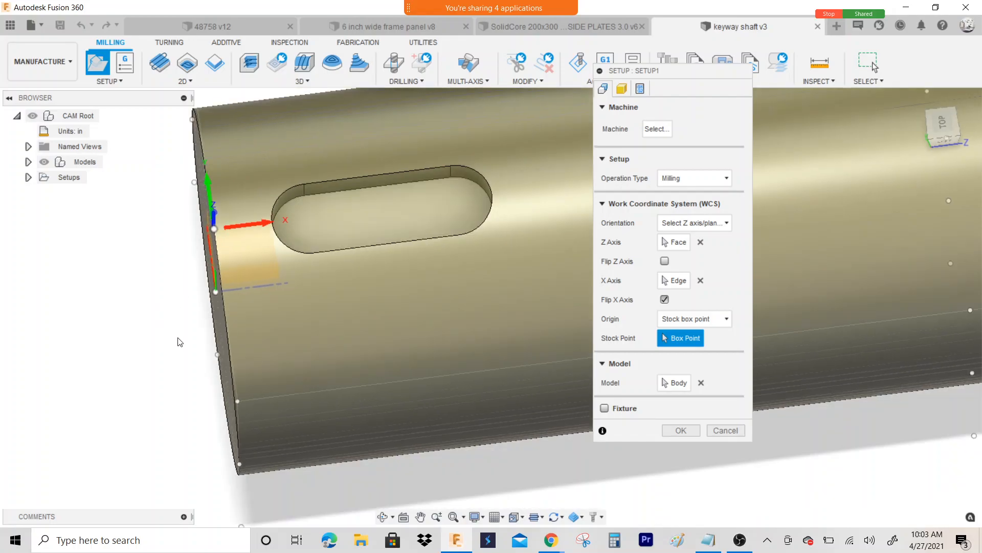
left_click_drag(945, 133, 940, 105)
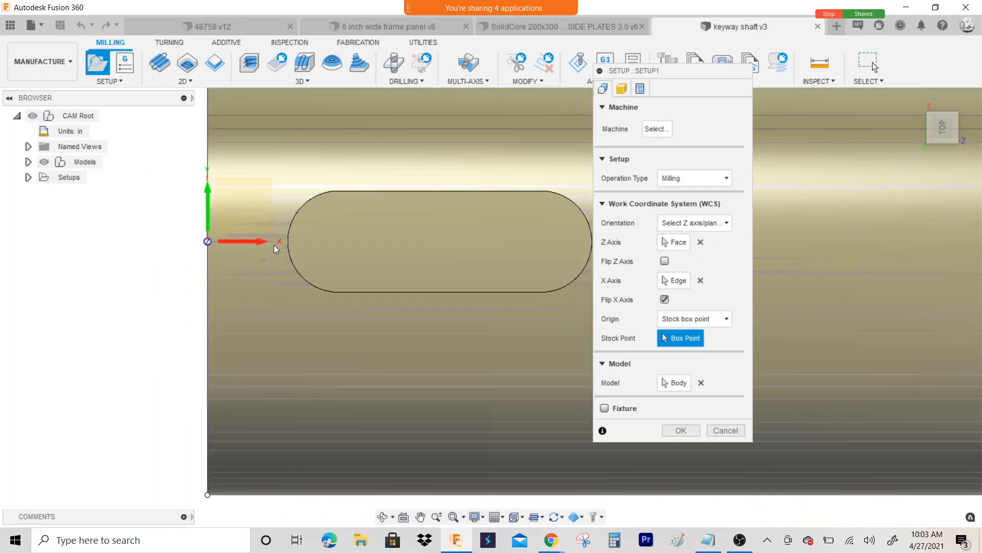
scroll(261, 242, "up", 1)
left_click(943, 137)
mouse_move(943, 137)
left_mouse_down()
mouse_move(976, 125)
mouse_move(955, 154)
mouse_move(931, 149)
mouse_move(953, 114)
mouse_move(940, 122)
left_mouse_up()
left_click_drag(946, 139, 946, 130)
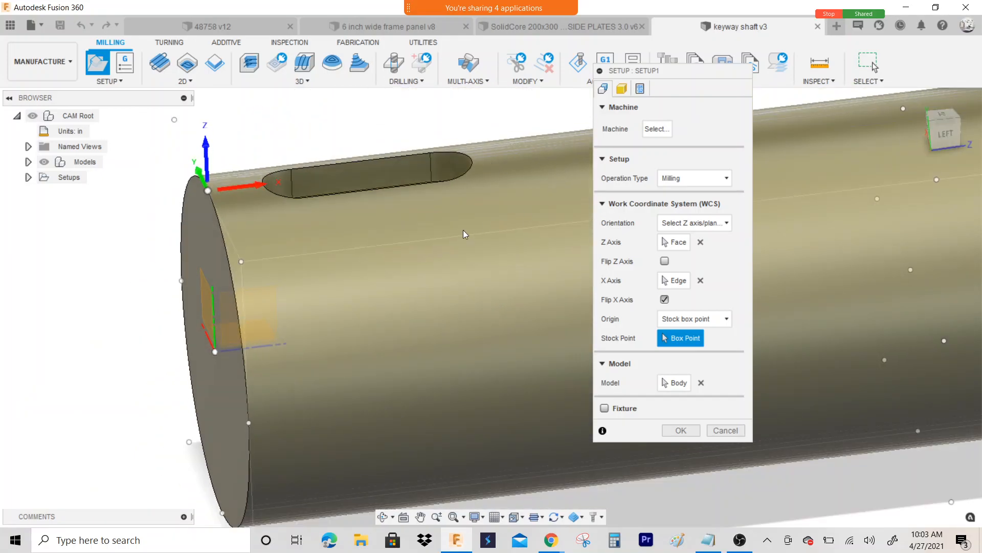
scroll(476, 300, "down", 2)
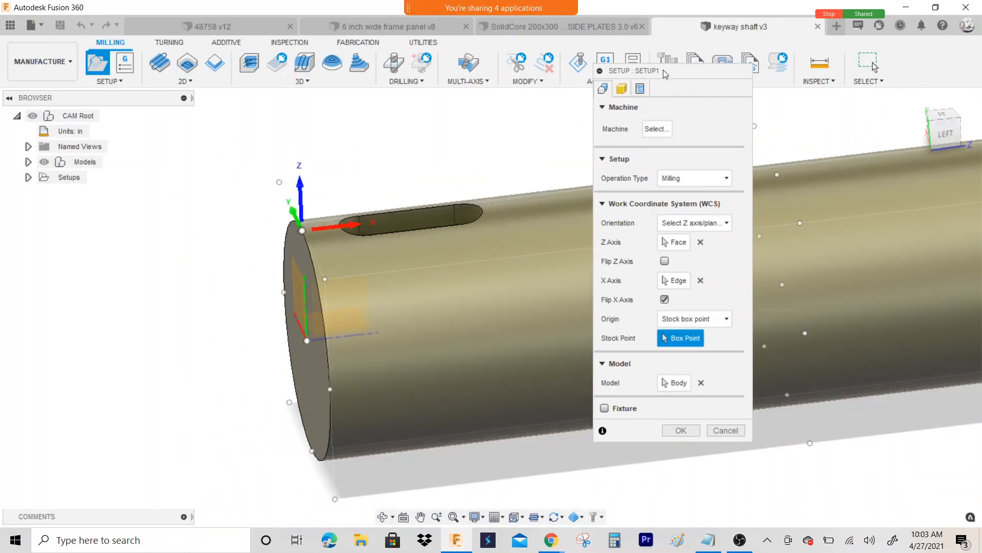
Accept the milling setup with its current stock, orientation and origin.
left_click_drag(666, 74, 577, 78)
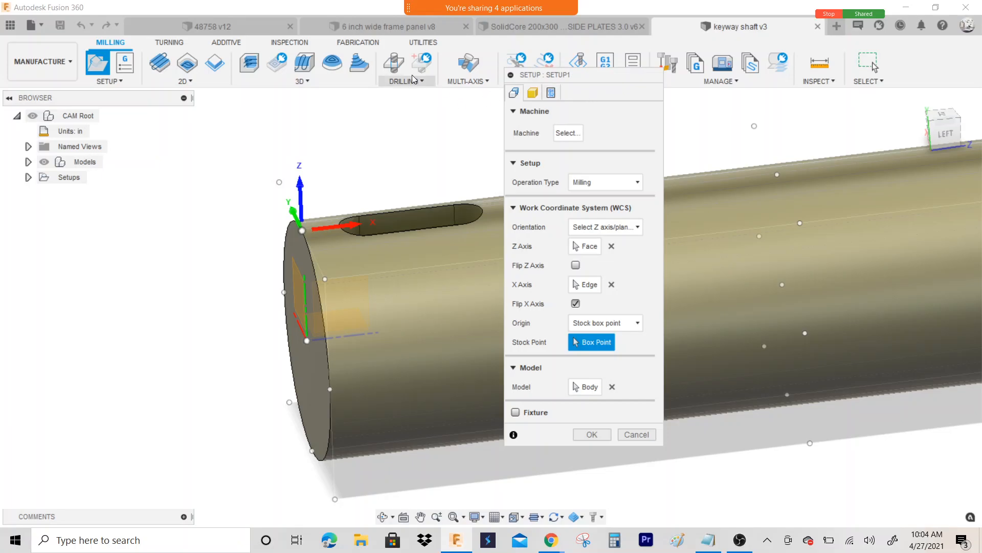
left_click(594, 434)
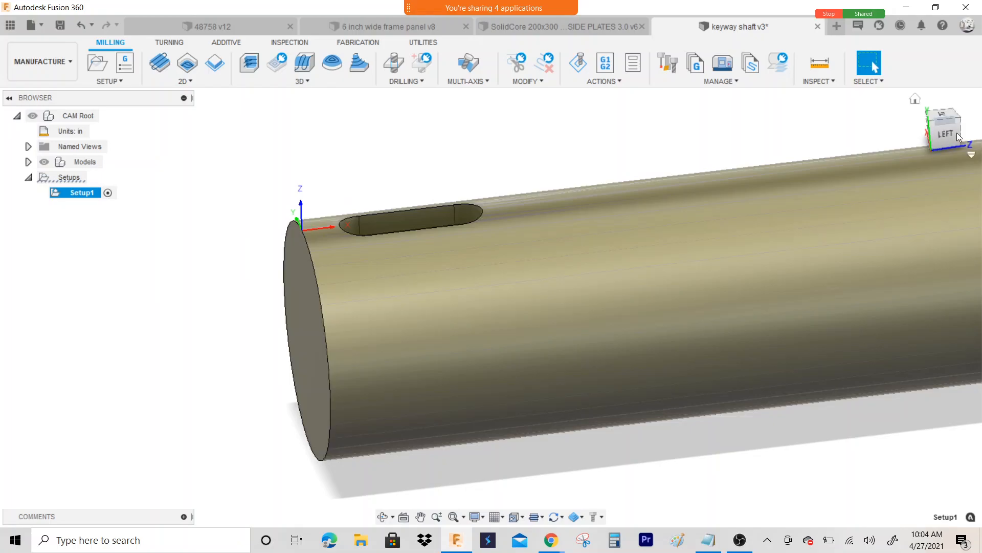
Examine the keyway's floor and walls and the coordinate axes at the shaft end.
left_click_drag(957, 145, 955, 171)
scroll(388, 235, "up", 2)
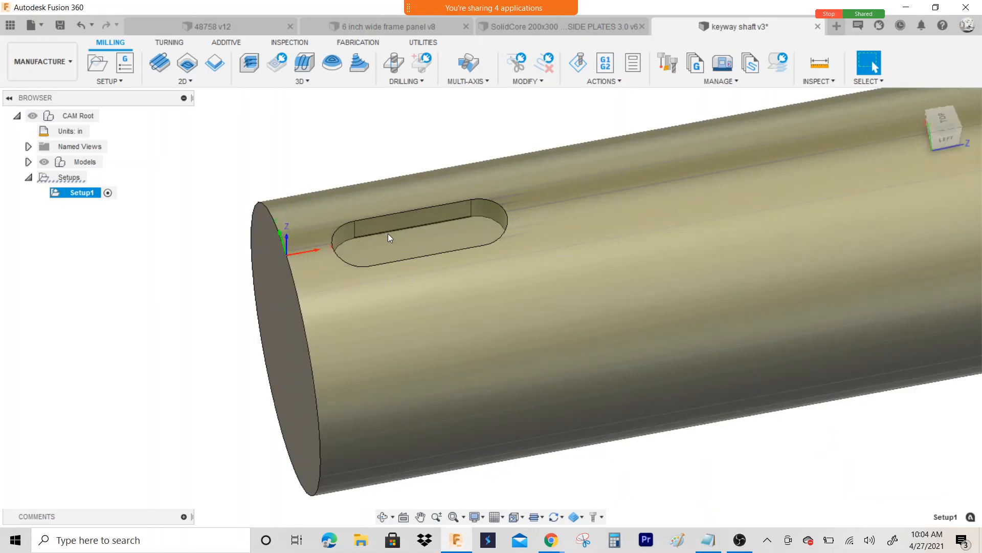
scroll(389, 242, "up", 1)
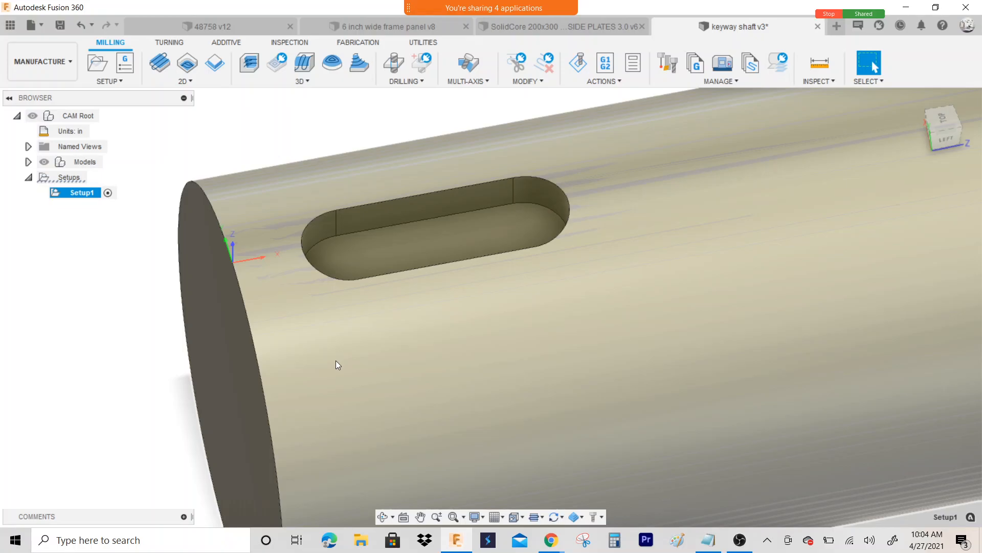
scroll(336, 360, "down", 1)
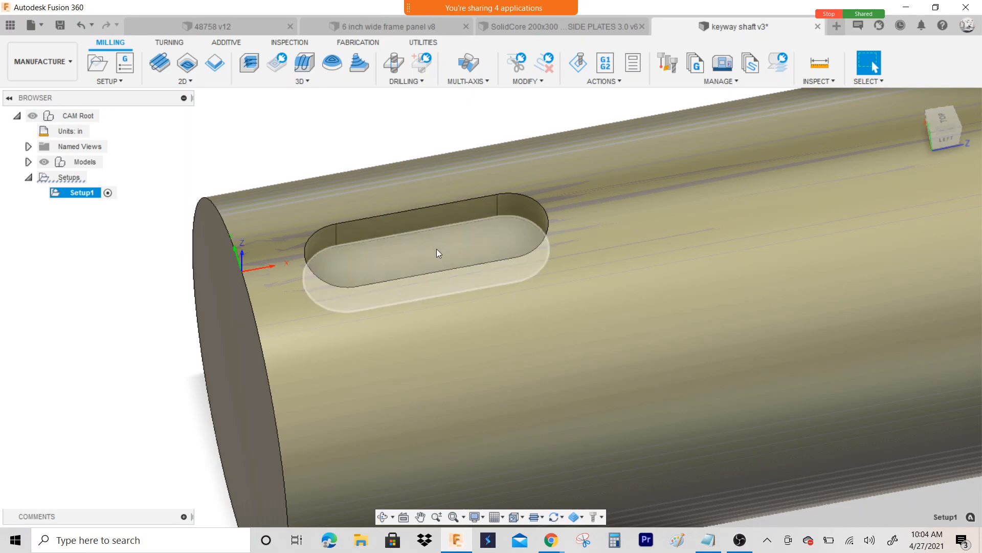
scroll(437, 249, "down", 3)
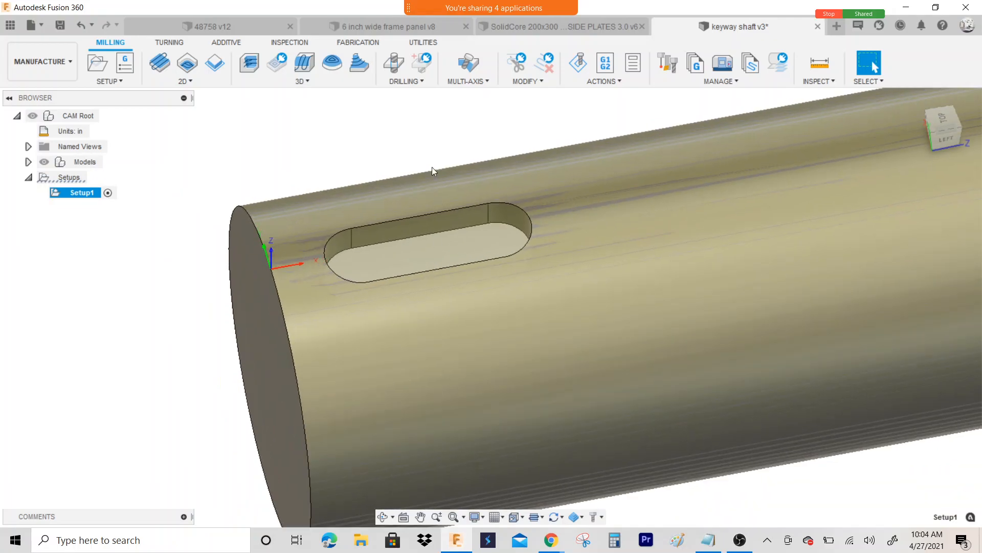
scroll(525, 187, "up", 1)
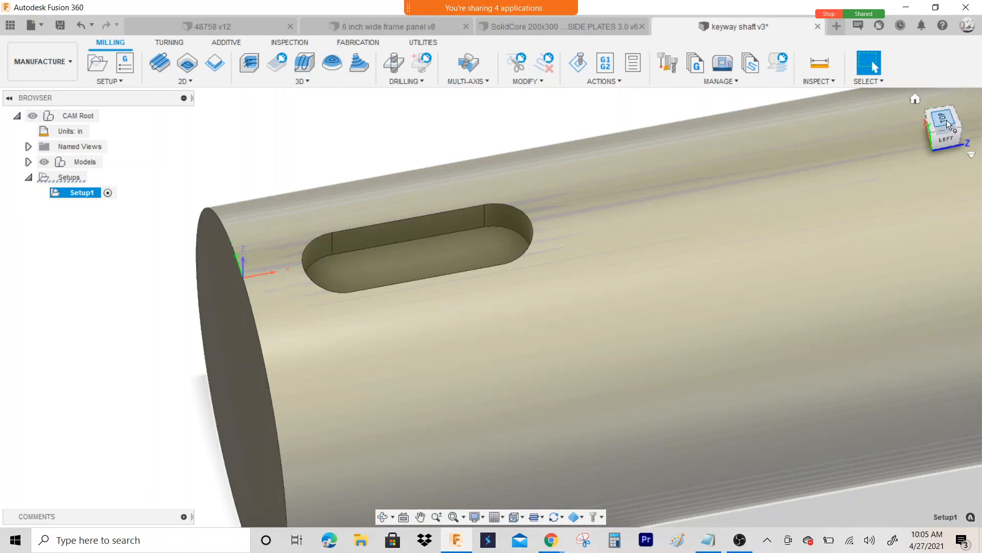
mouse_move(950, 119)
left_mouse_down()
mouse_move(950, 104)
mouse_move(950, 116)
left_mouse_up()
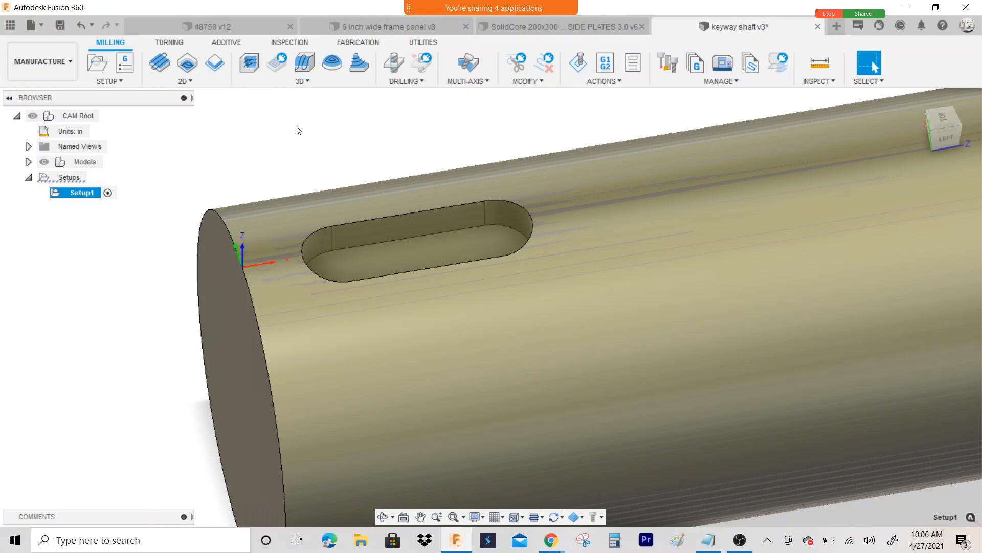
Rename the milling setup as OP1.
left_click(85, 193)
type("OP1")
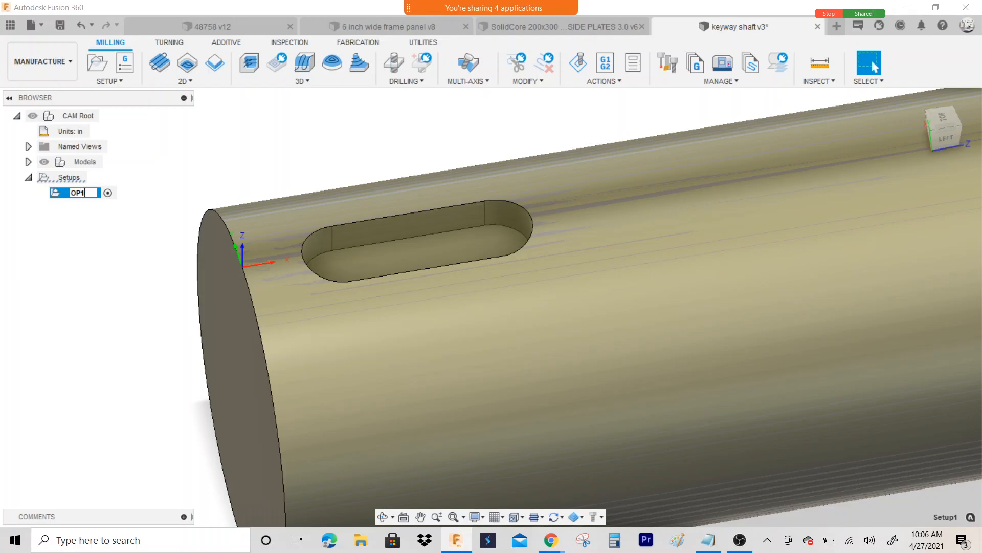
key("Return")
Start a 2D Pocket operation and open the local tool collection named Library to choose its tool.
left_click(186, 81)
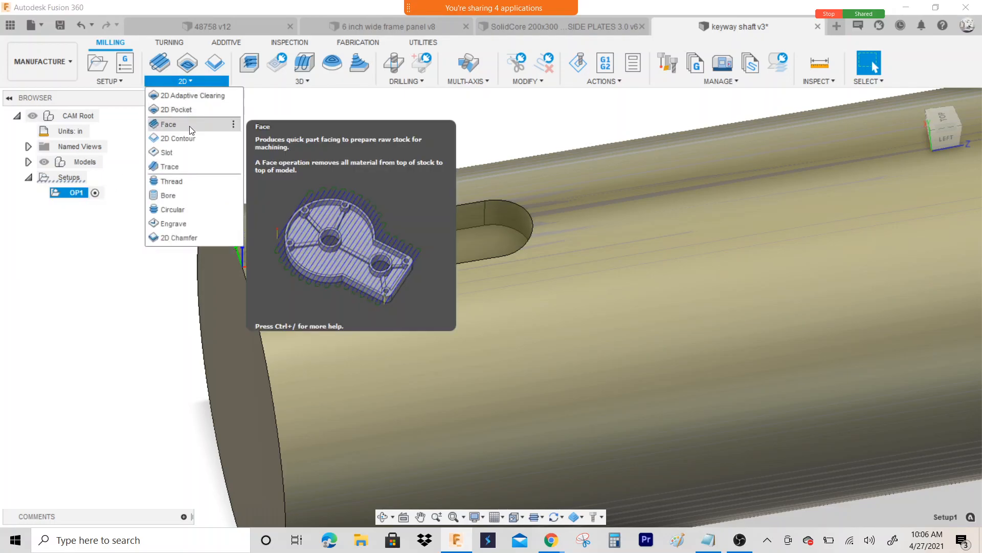
left_click(190, 109)
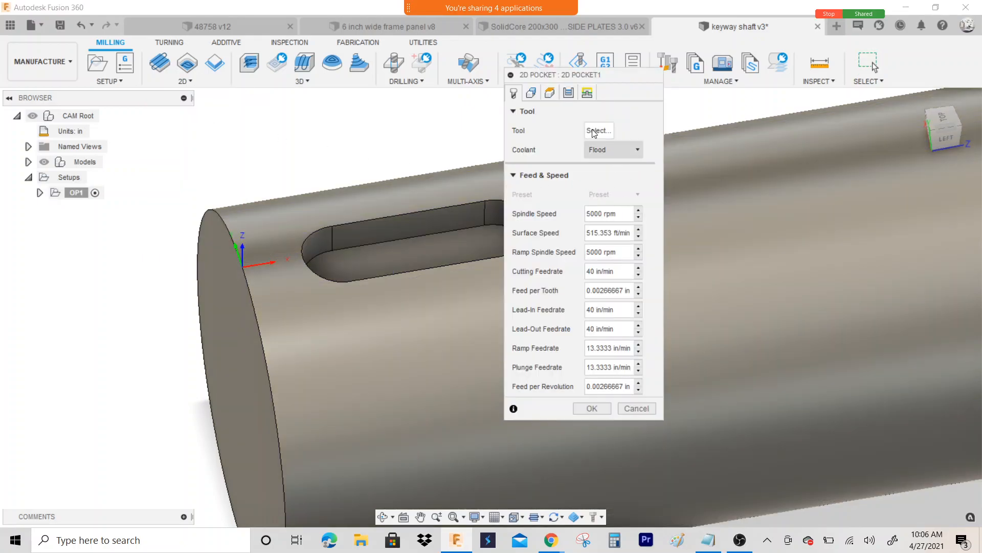
left_click(599, 131)
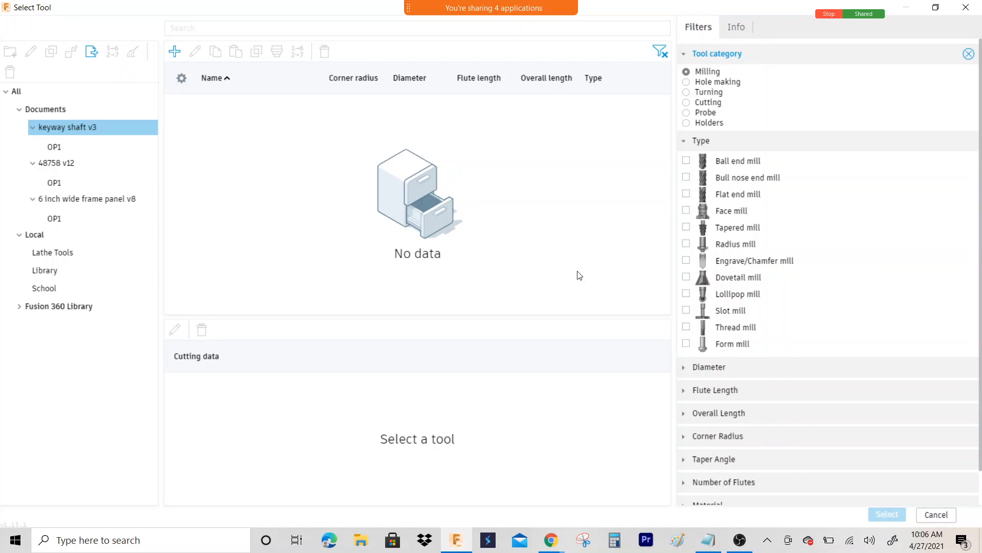
left_click(54, 269)
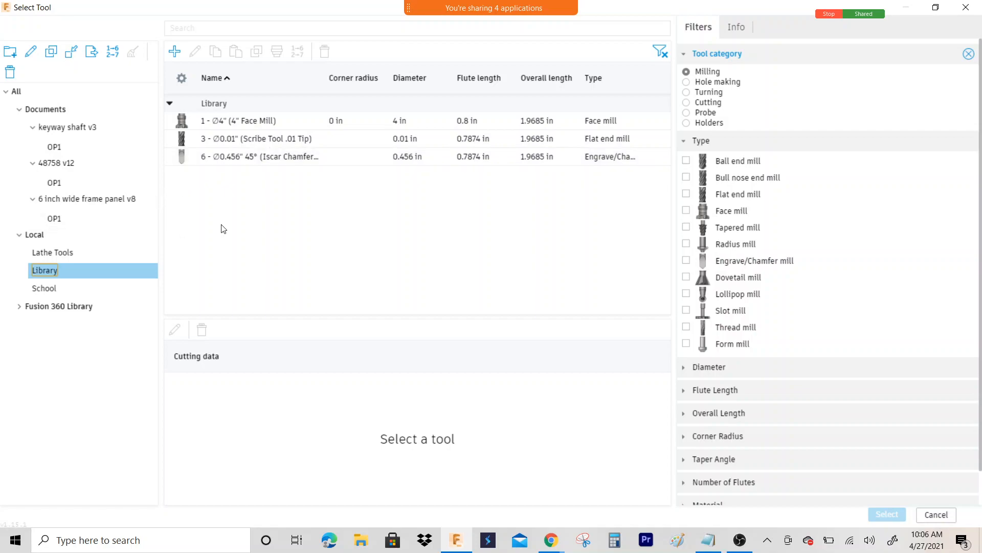
Add a new flat end mill to the library with the description 3/8" Endmill.
left_click(175, 52)
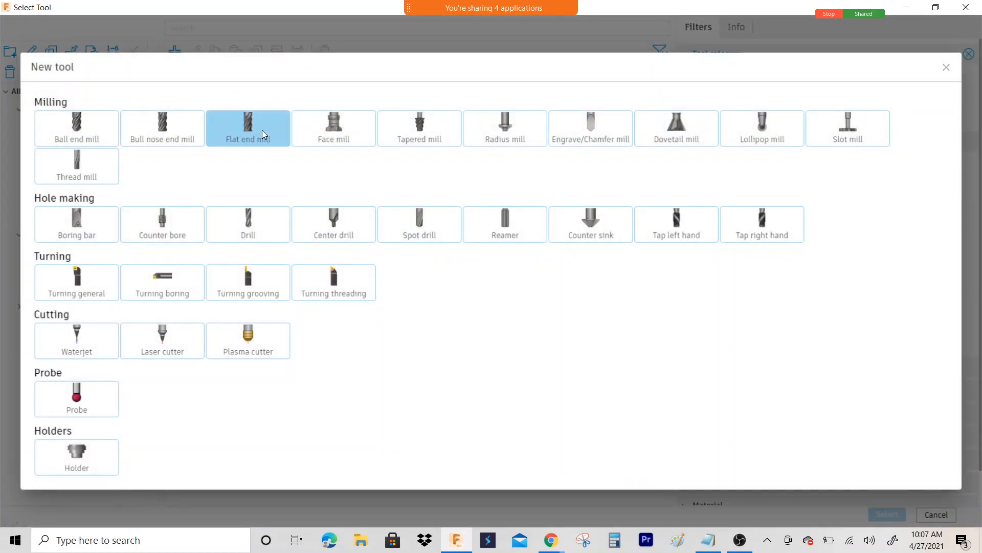
left_click(262, 130)
left_click(220, 82)
type("3/8")
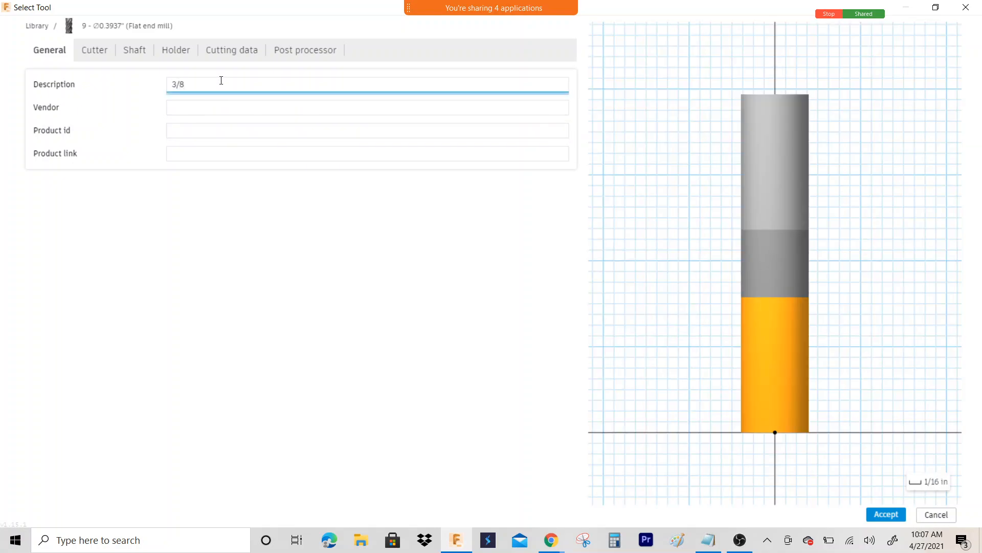
type("Endmill")
Open the new end mill's cutter geometry and inspect its diameter value.
left_click(93, 53)
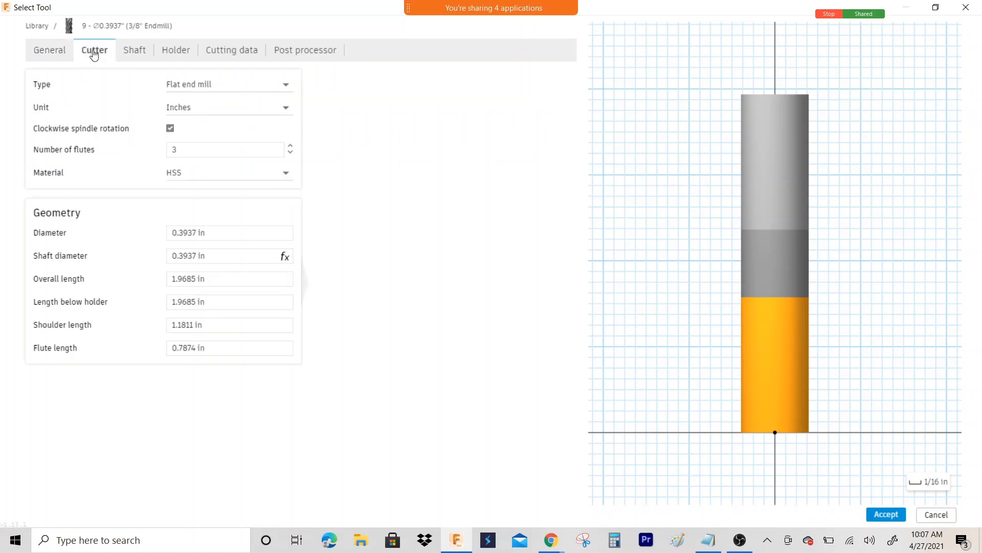
left_click(230, 232)
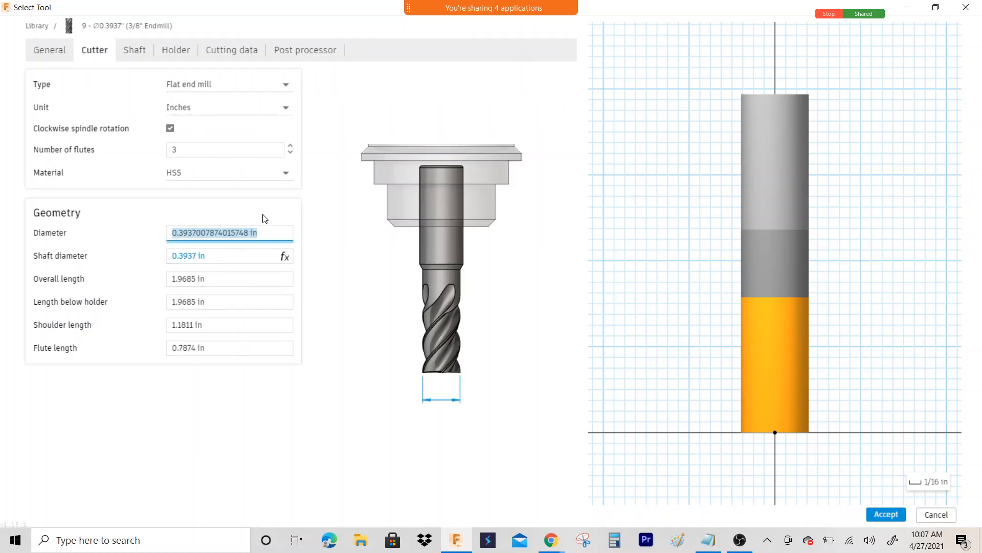
left_click(245, 219)
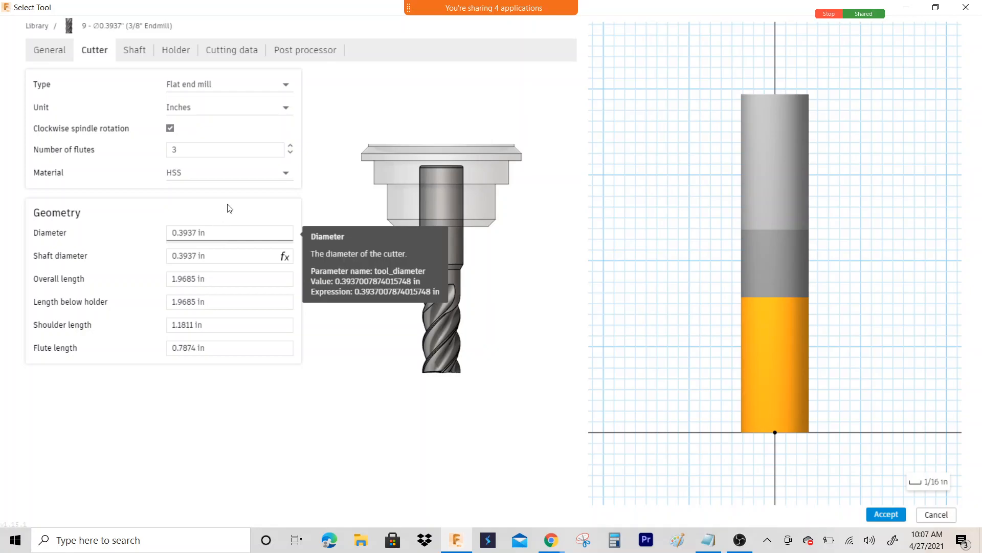
Switch to the Calculator and divide 1 by 25.4 to convert one millimetre to inches.
mouse_move(550, 548)
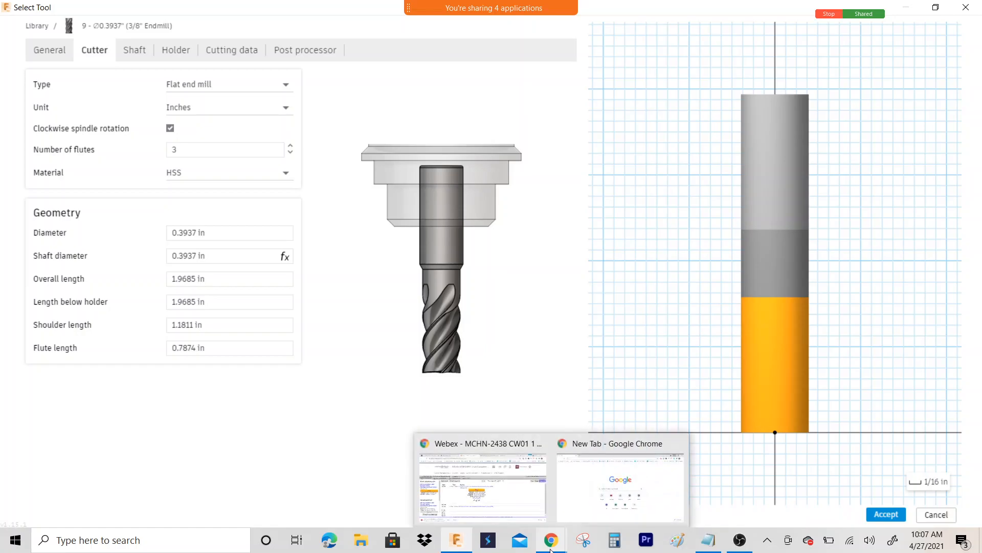
left_click(586, 541)
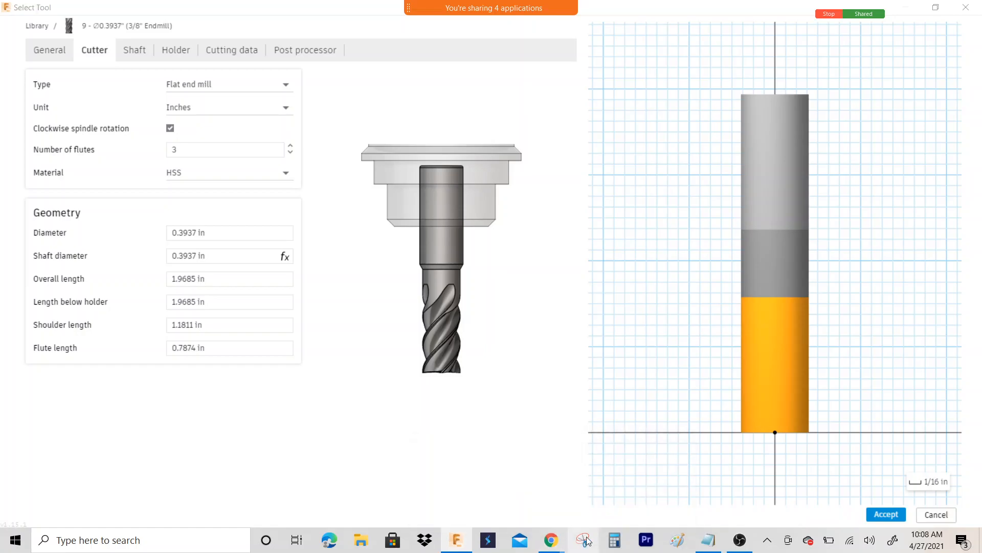
left_click(920, 514)
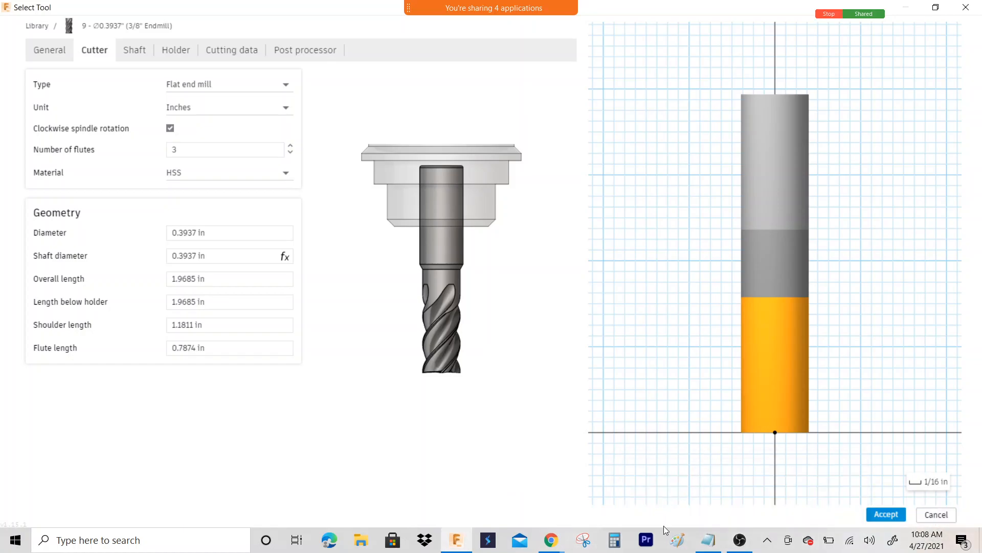
left_click(616, 541)
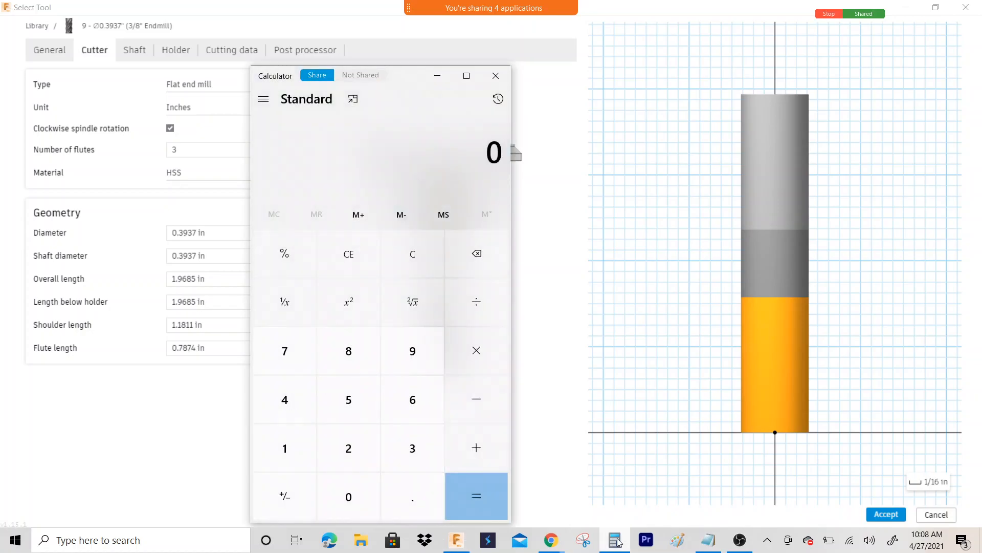
left_click(323, 76)
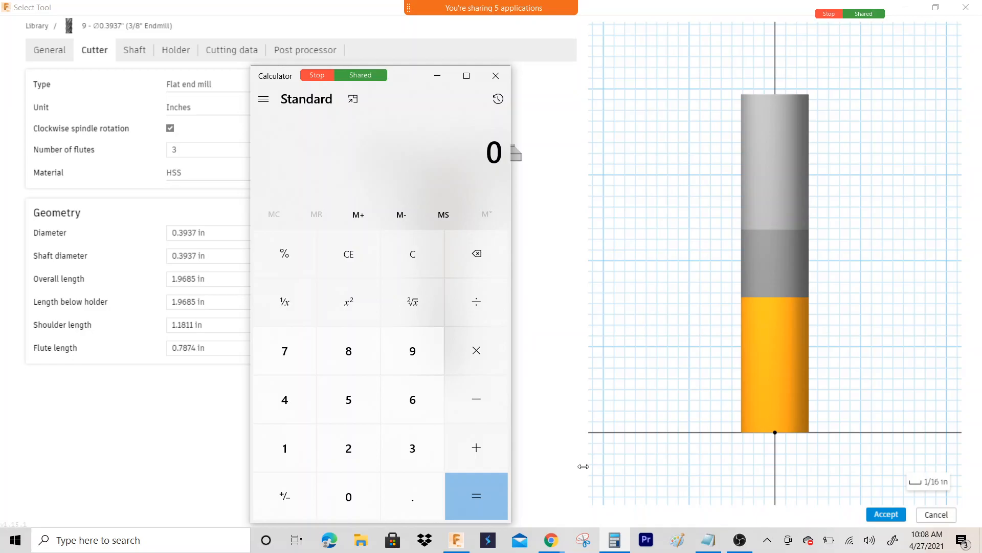
key("1")
type("25.4")
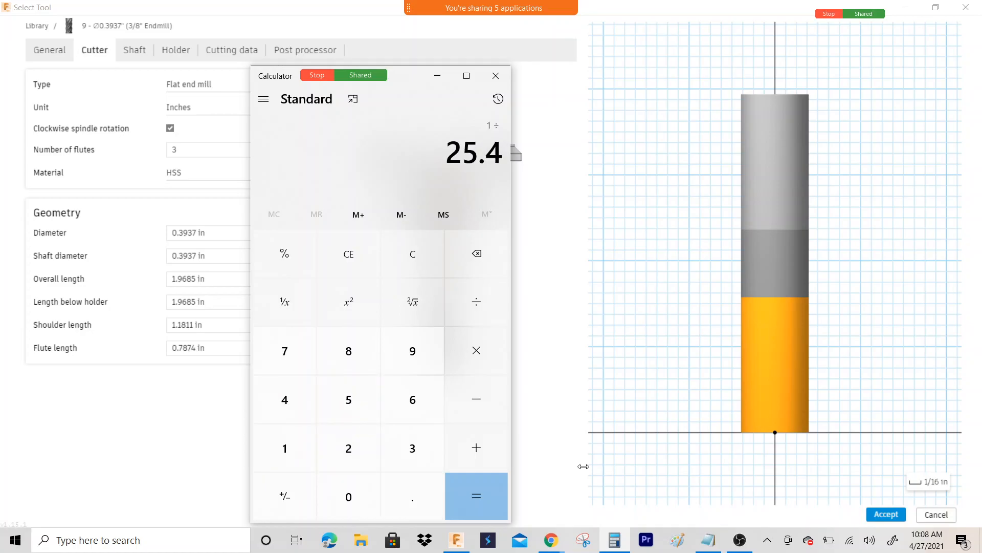
key("Return")
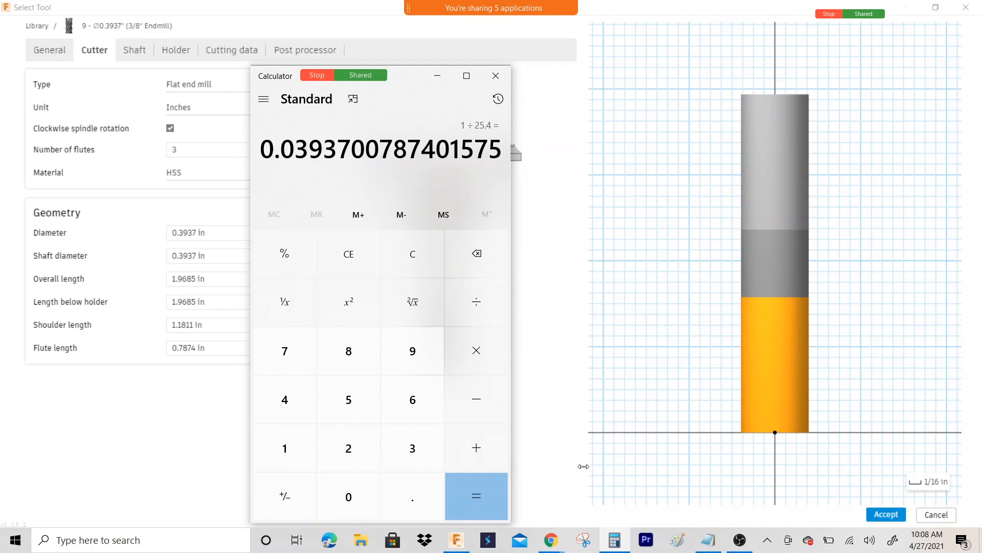
Clear the calculation and divide 10 by 25.4 to convert 10 mm to inches.
key("Delete")
type("10")
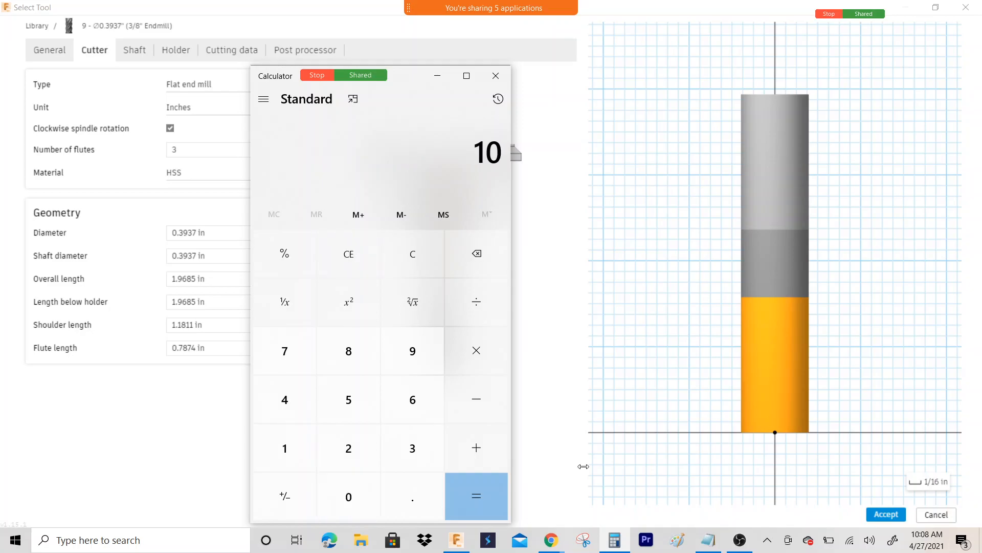
key("slash")
type("25.4")
key("Return")
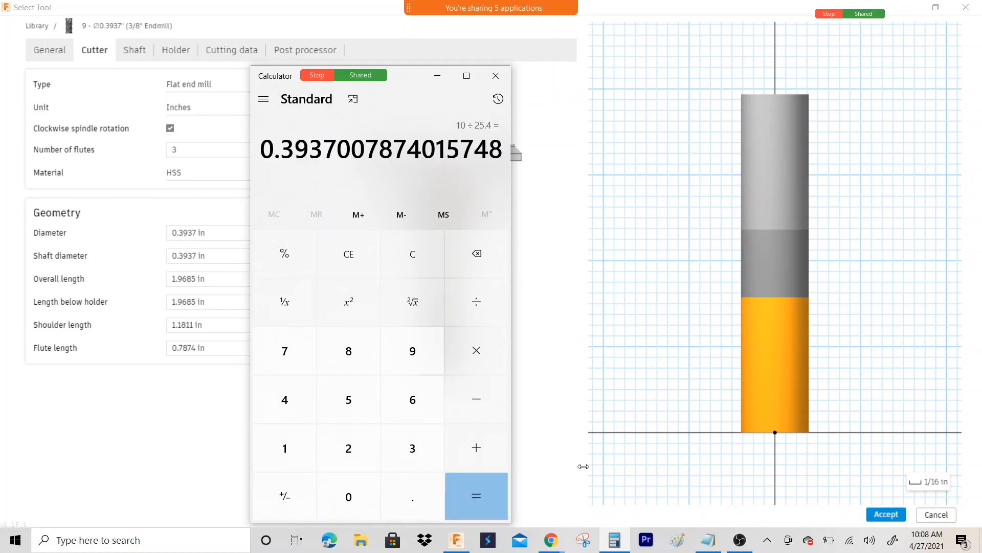
Clear the calculation and divide 100 by 25.4 to convert 100 mm to inches.
key("Delete")
type("100")
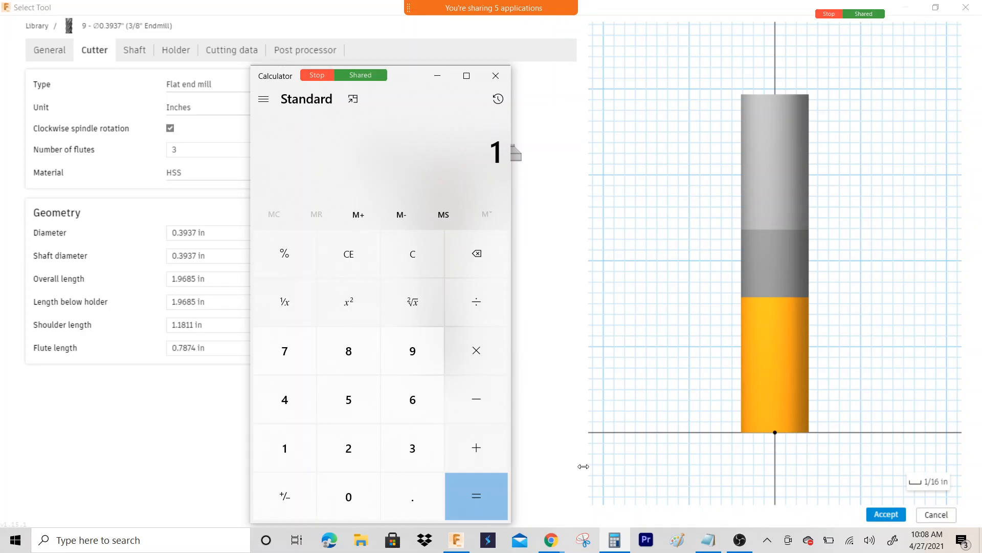
key("slash")
type("25.4")
key("Return")
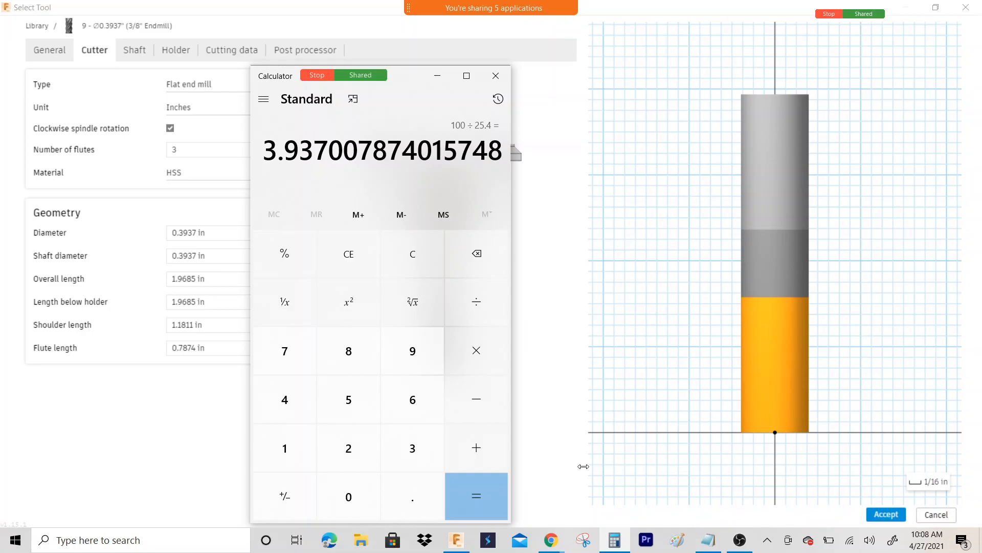
Divide 1000 by 25.4 to convert 1000 mm to inches, and close the Calculator.
key("Delete")
type("1000")
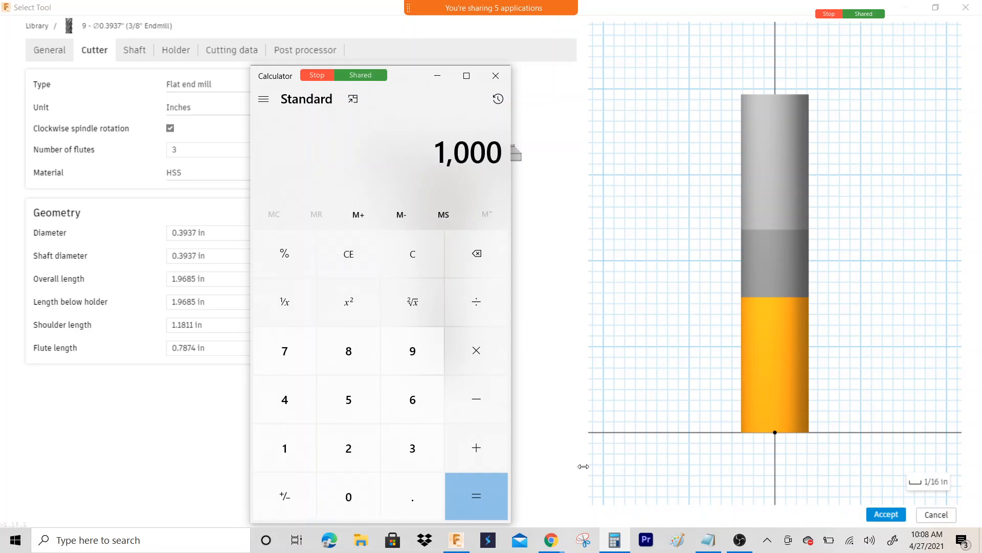
type("/25.4")
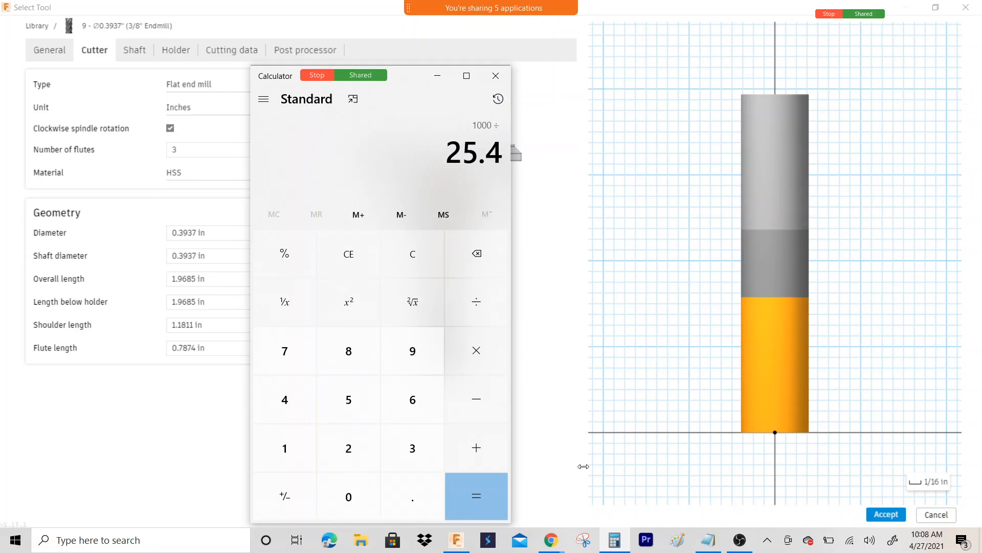
key("Return")
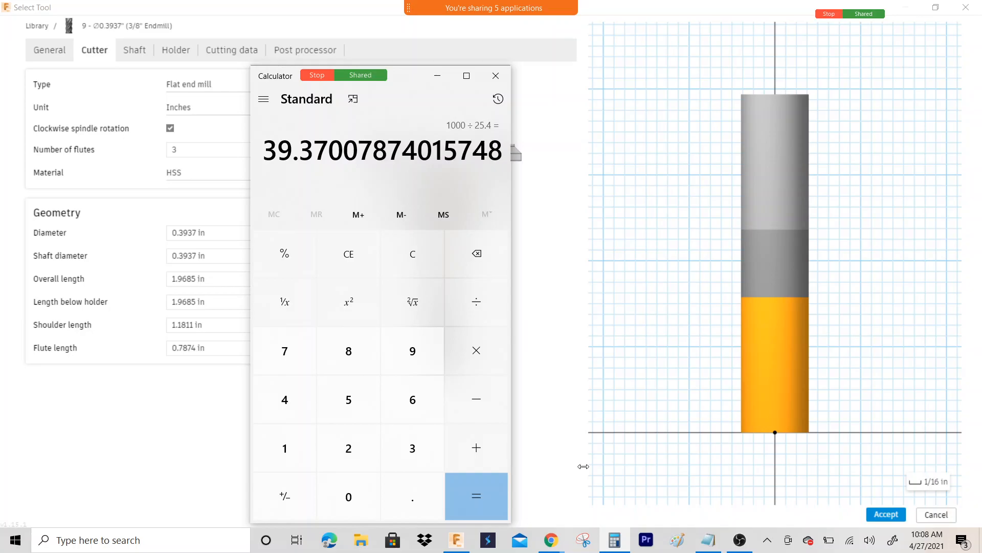
left_click(488, 76)
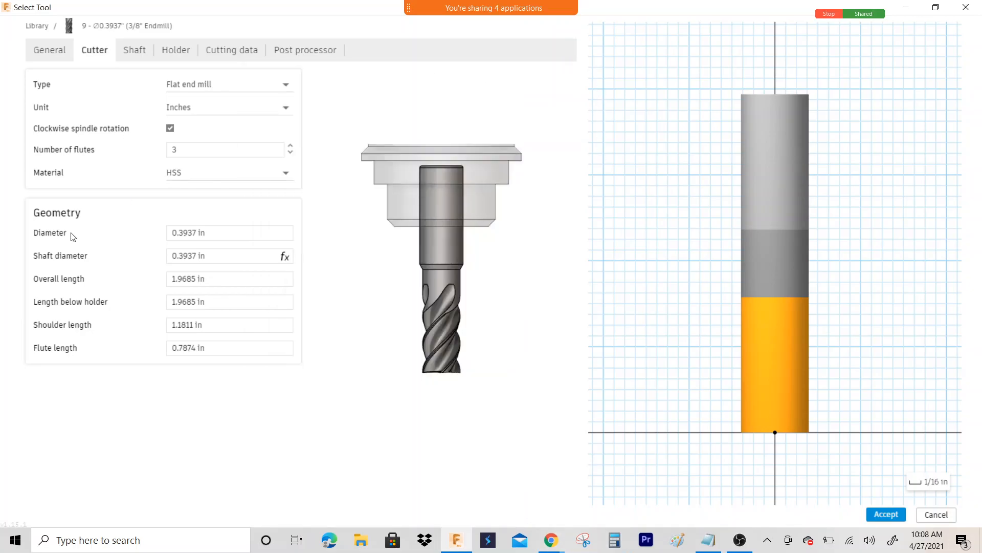
Set the end mill's cutter diameter to 0.375 in.
left_click(217, 229)
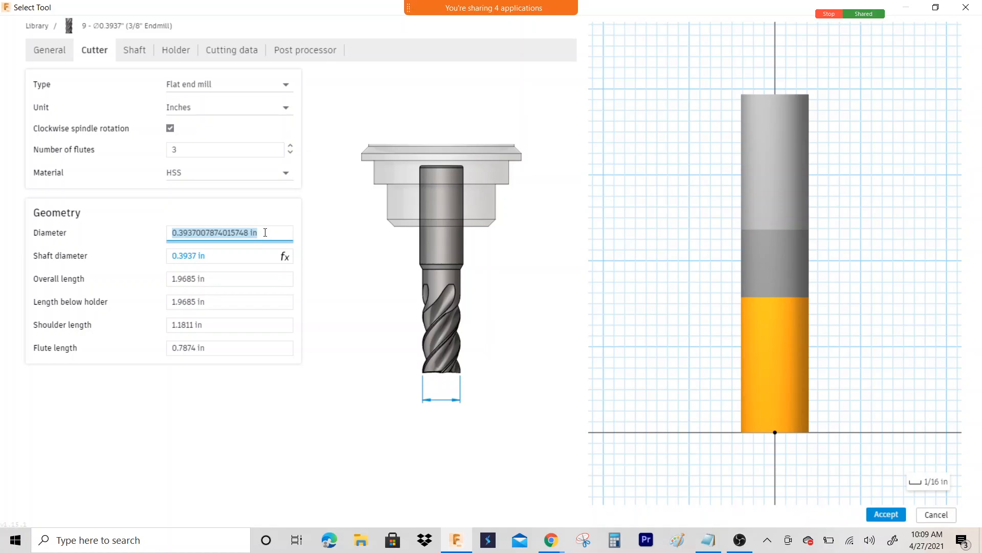
type(".375")
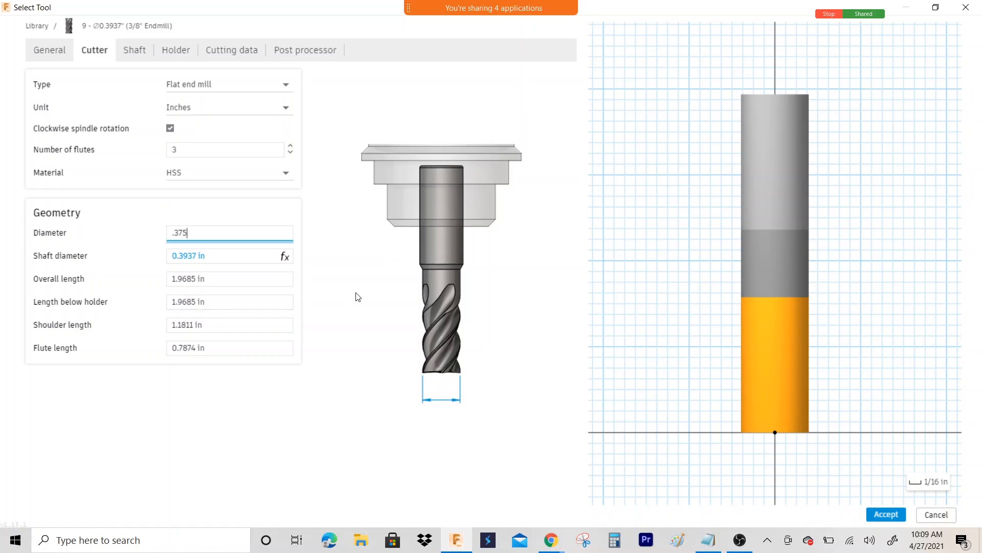
key("Tab")
key("Tab")
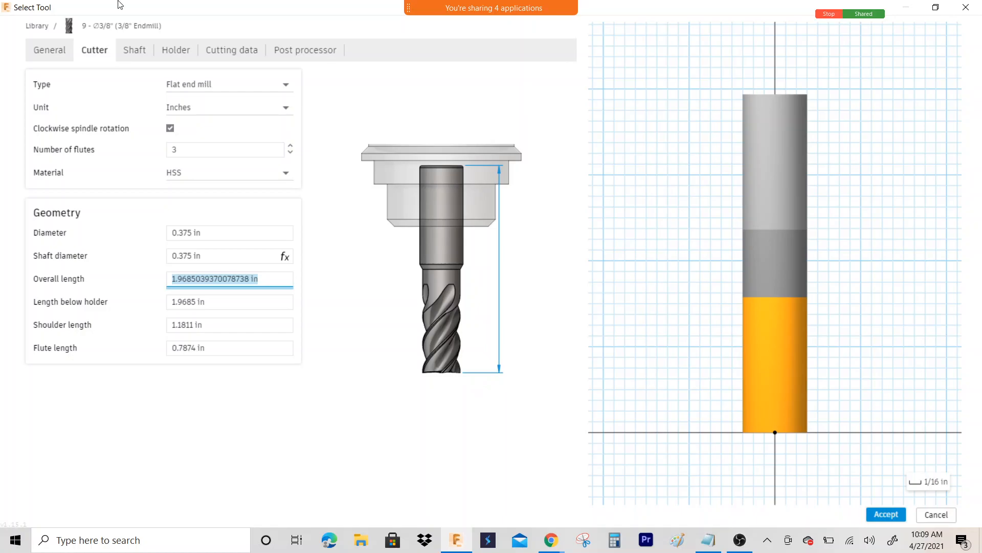
Set the spindle speed and ramp spindle speed in the end mill's default cutting preset to 3000 rpm.
left_click(254, 57)
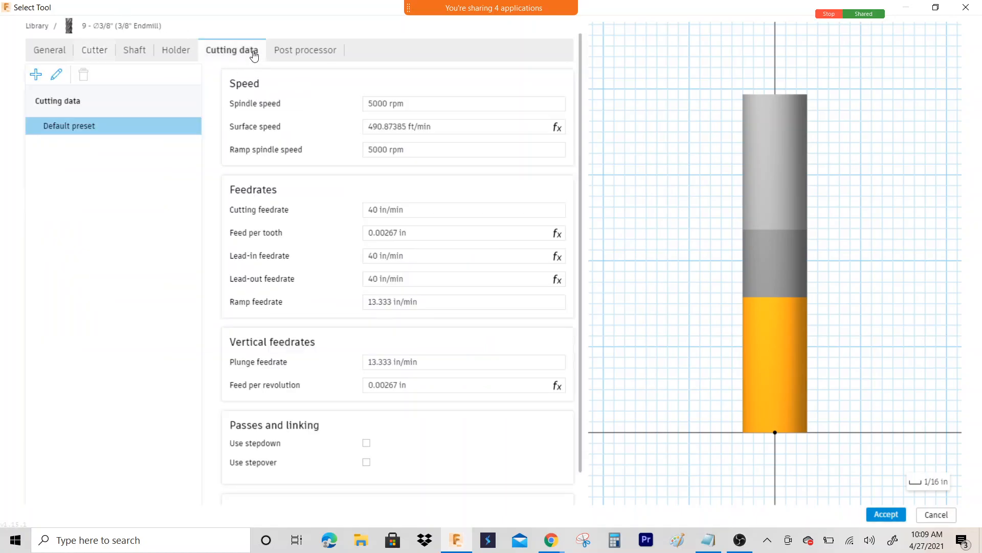
left_click(454, 106)
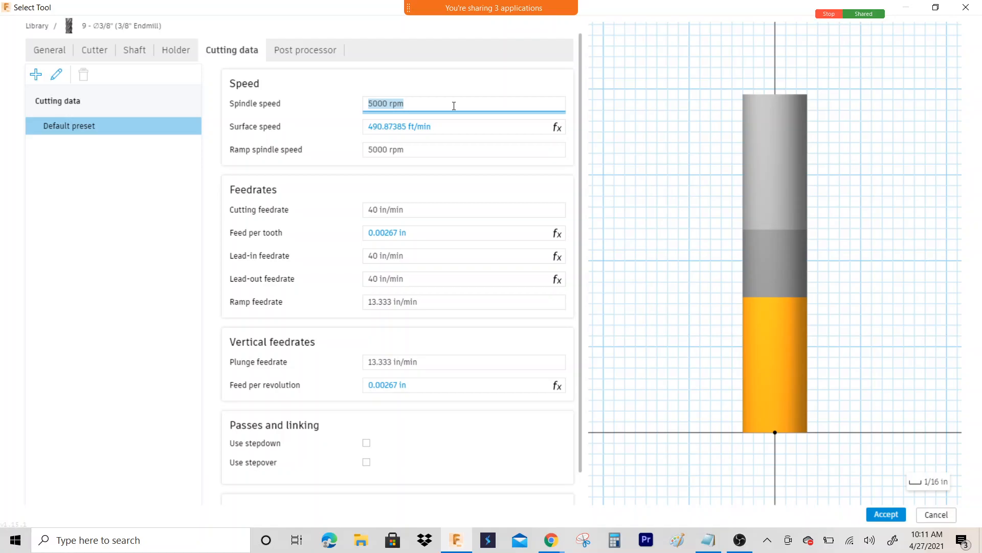
type("3000")
key("Tab")
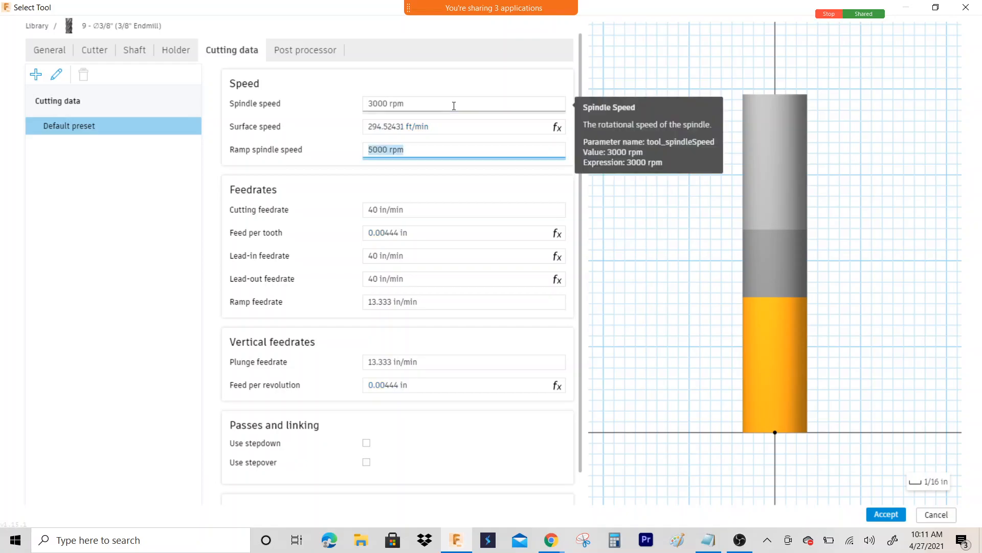
type("3000")
key("Tab")
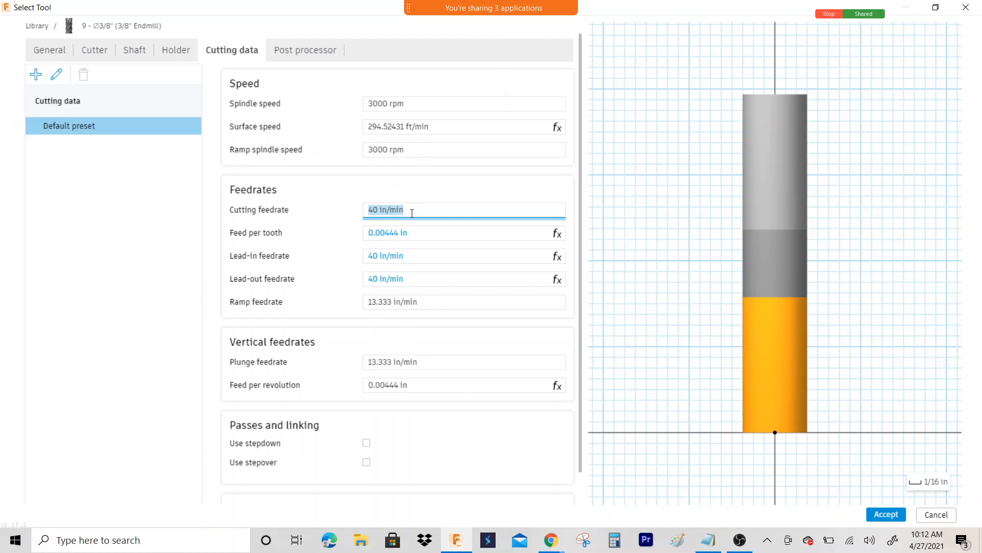
Set the end mill's cutting feedrate and lead-out feedrate to 20 in/min.
type("20")
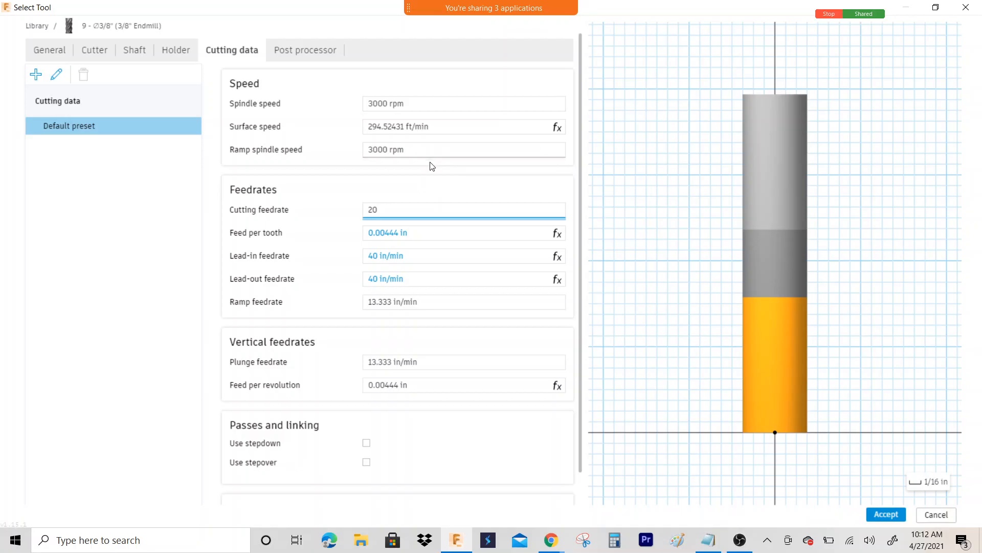
scroll(431, 250, "down", 1)
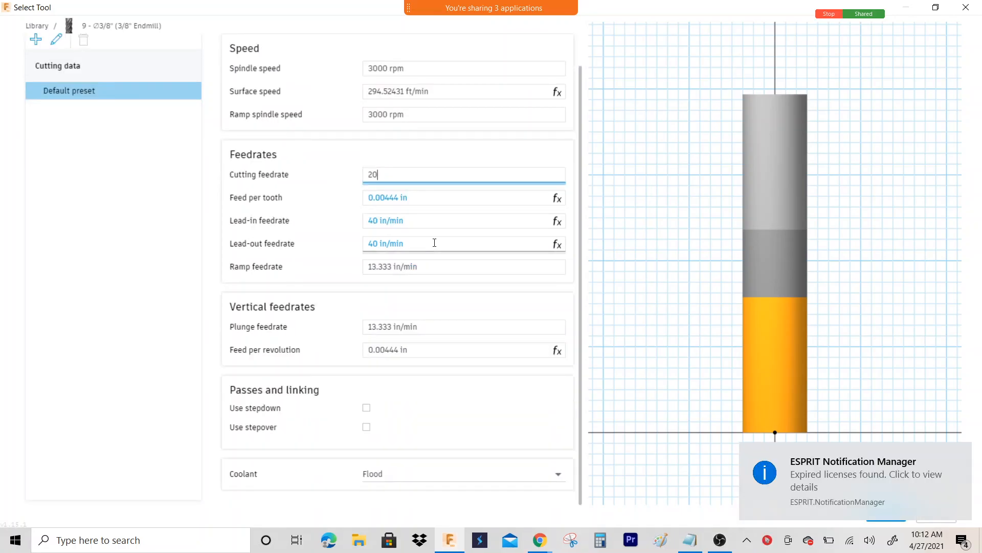
left_click(434, 242)
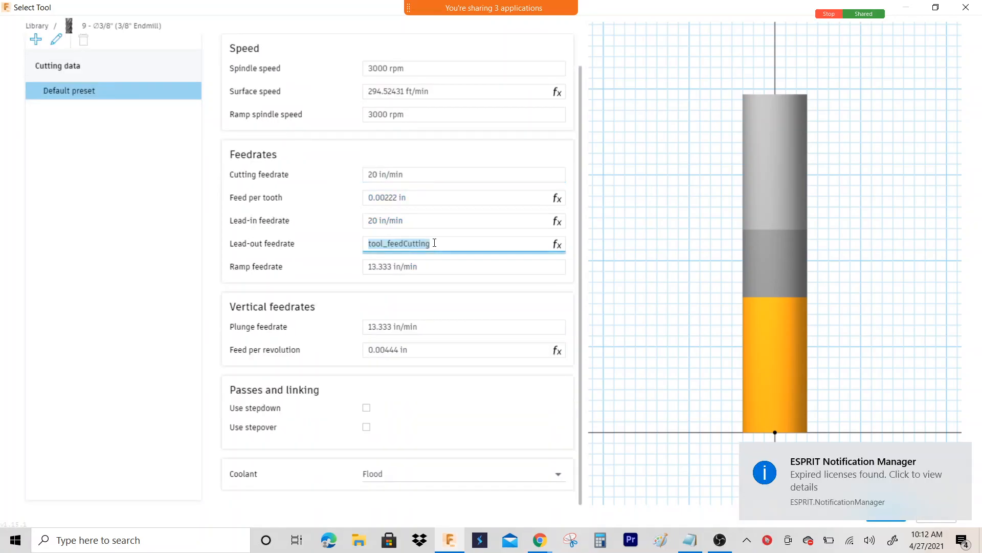
type("20")
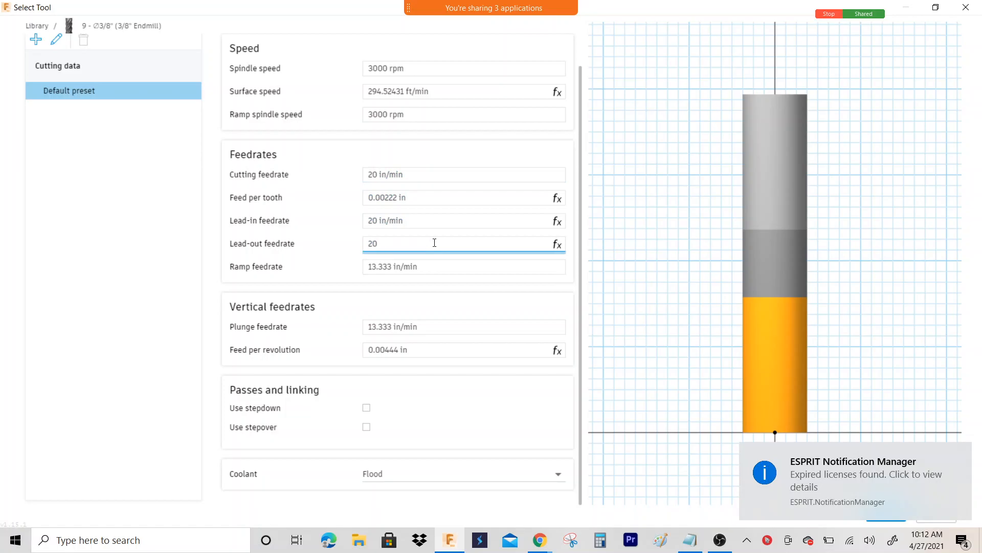
key("Tab")
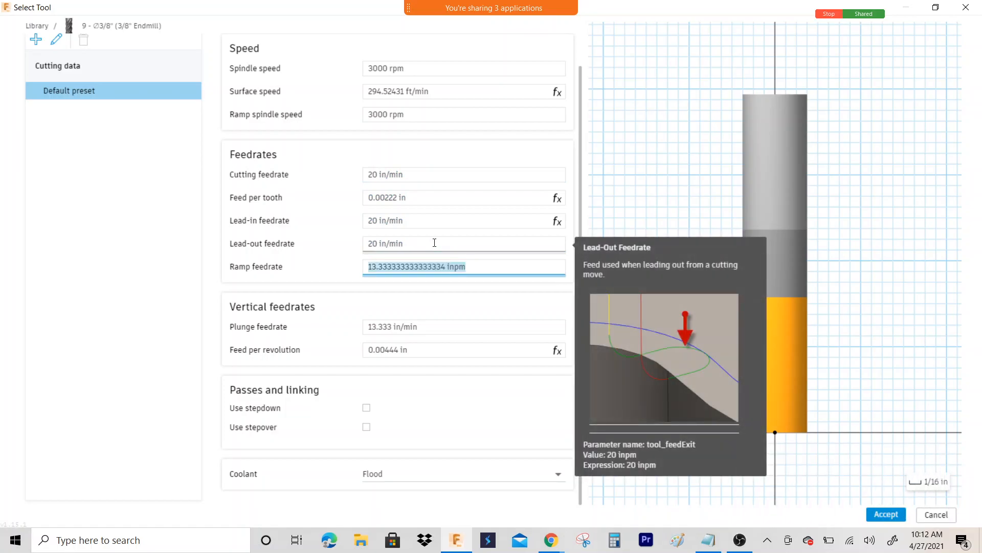
Set the end mill's ramp feedrate to 15 in/min and its plunge feedrate to 30 in/min.
type("15")
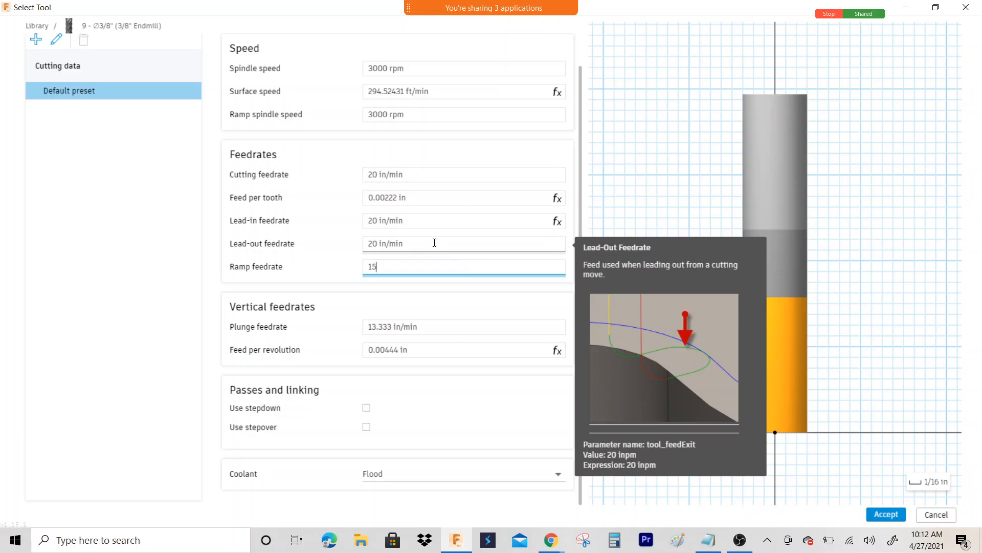
key("Tab")
type("30")
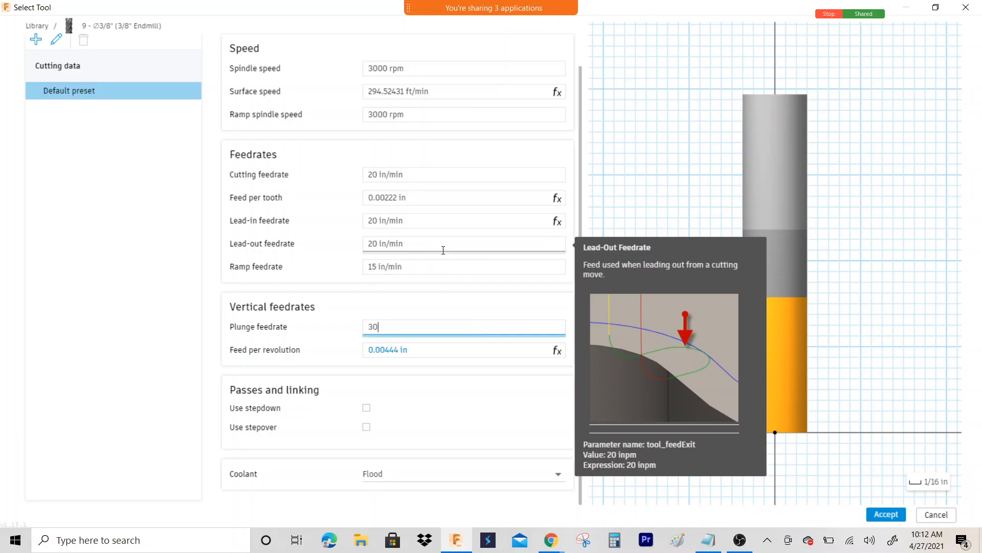
key("Tab")
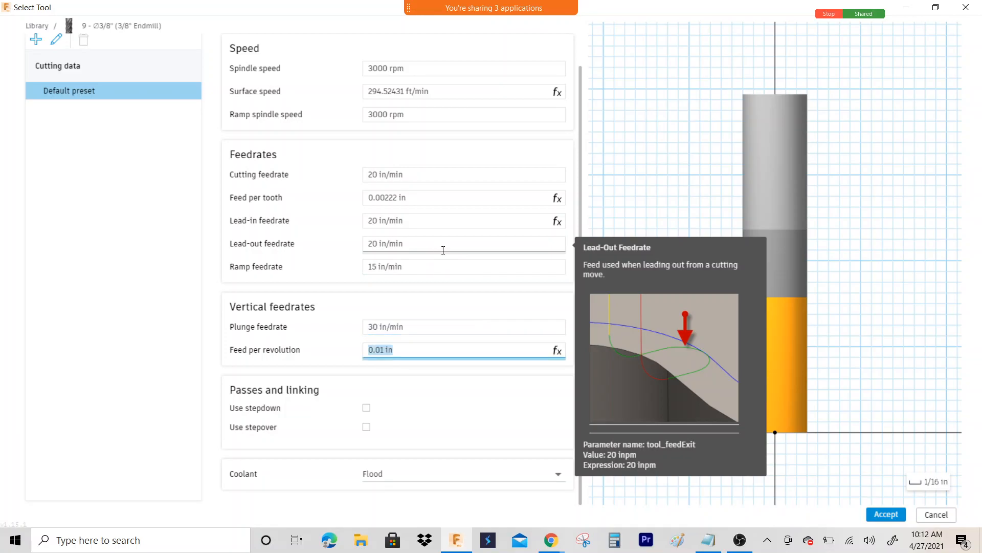
left_click(809, 544)
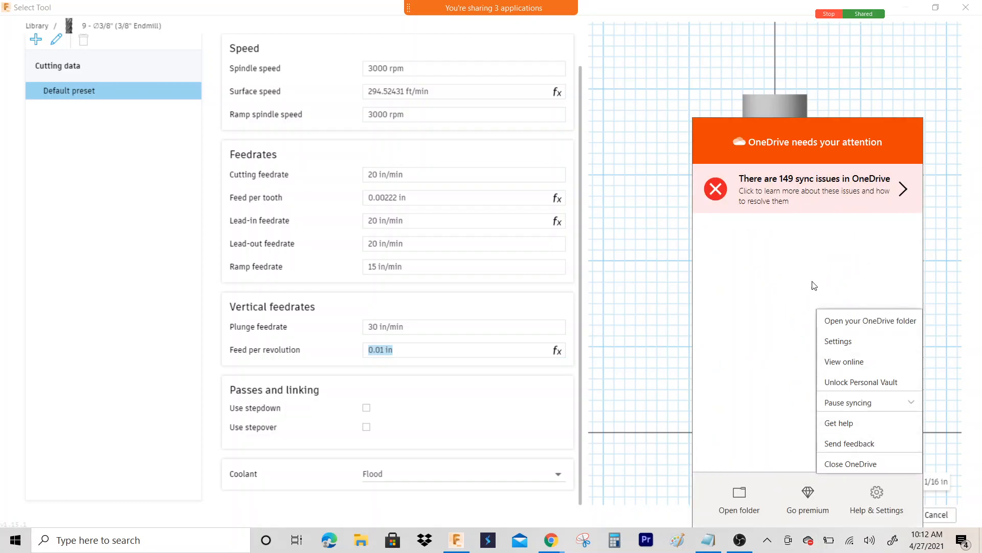
left_click(643, 310)
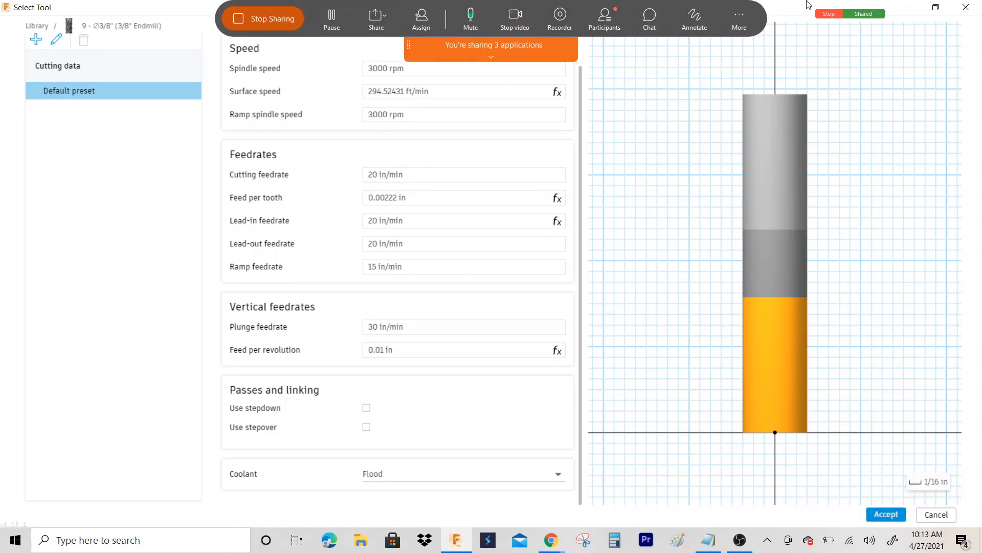
Check the end mill's post processor settings, accept the tool and select it for the 2D Pocket operation.
left_click(936, 7)
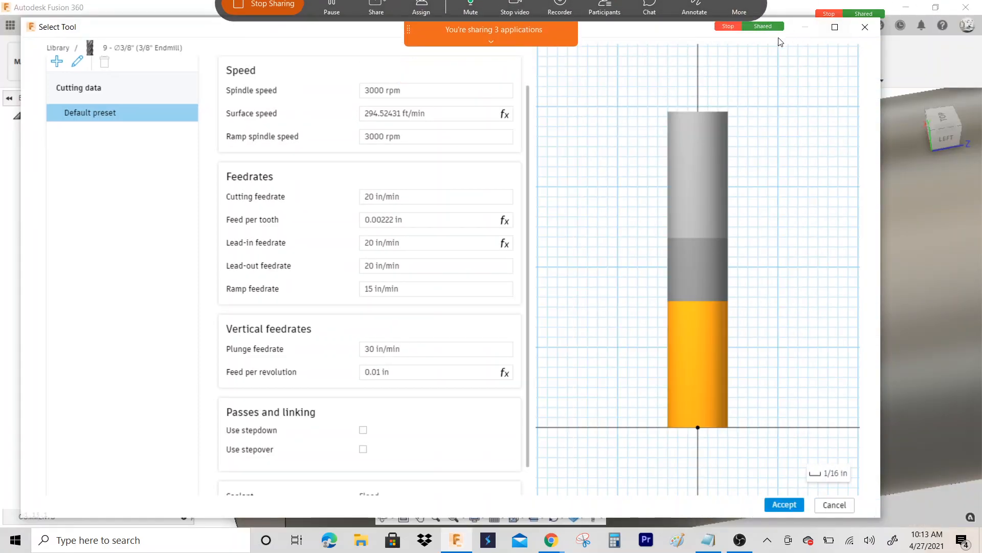
left_click_drag(208, 30, 230, 39)
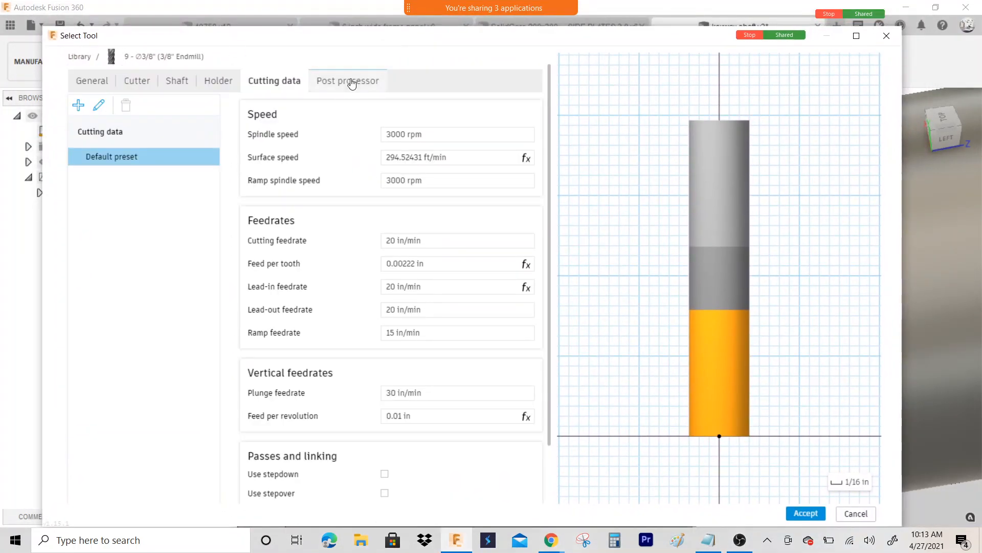
left_click(351, 82)
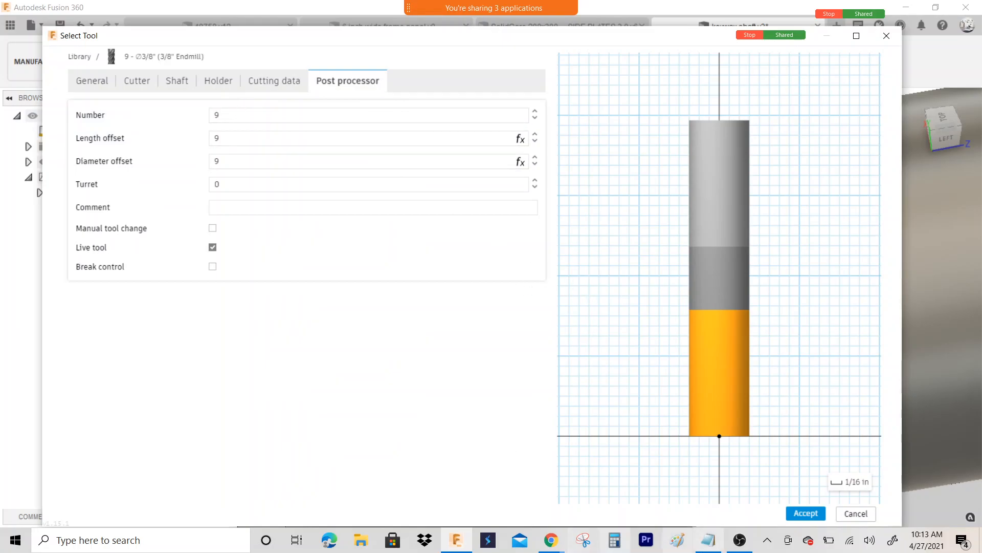
left_click(797, 513)
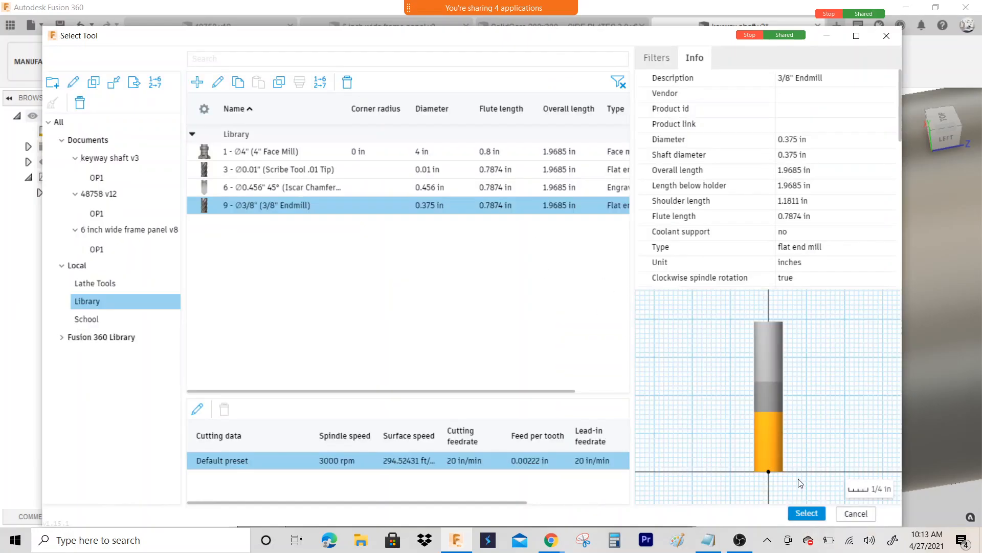
left_click(807, 513)
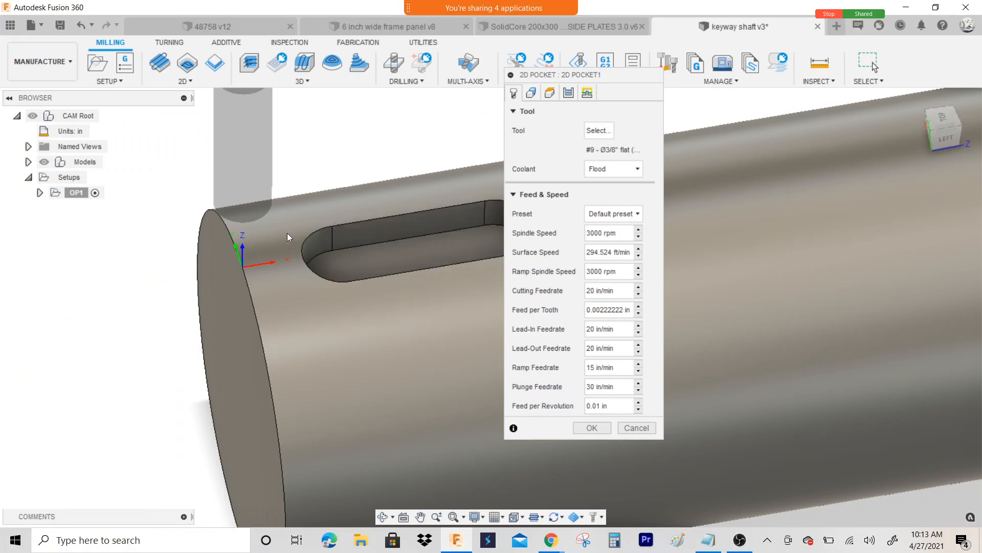
Select the keyway's closed edge chain on the shaft as the pocket geometry.
scroll(283, 240, "down", 2)
scroll(280, 240, "down", 2)
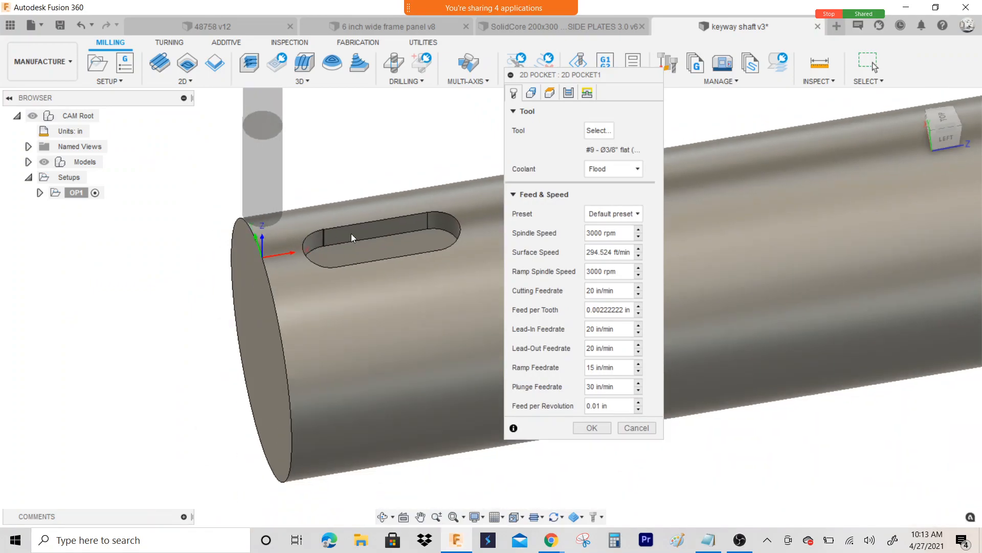
left_click(530, 94)
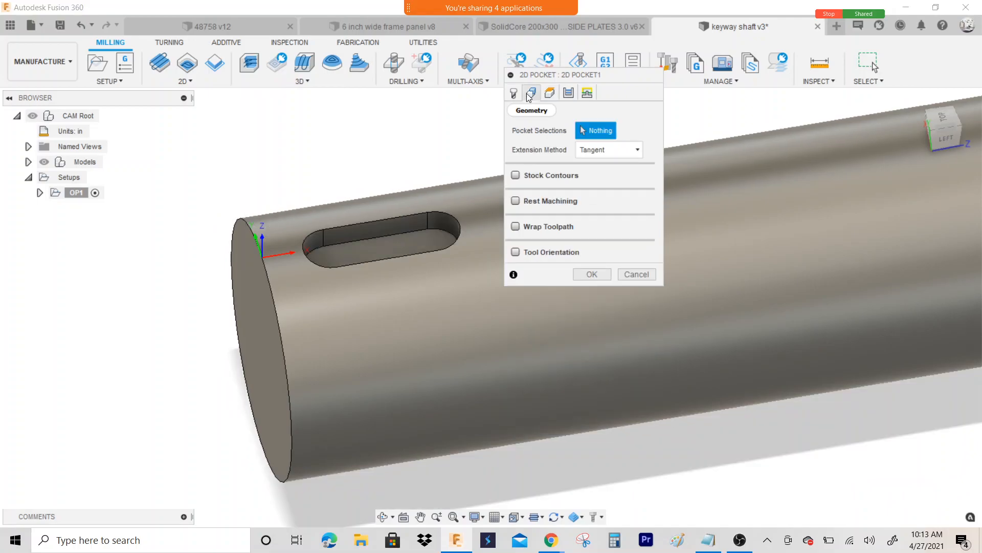
left_click(436, 214)
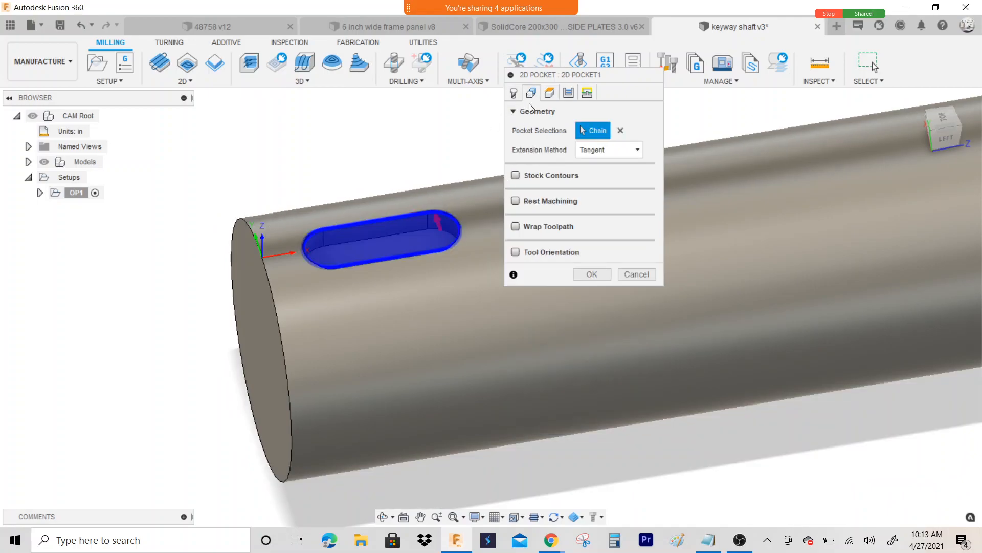
Set the clearance, retract and feed height offsets of the pocket operation to 0.1 in.
left_click(550, 92)
left_click(580, 151)
triple_click(581, 151)
key("BackSpace")
type(".1")
key("Tab")
type(".1")
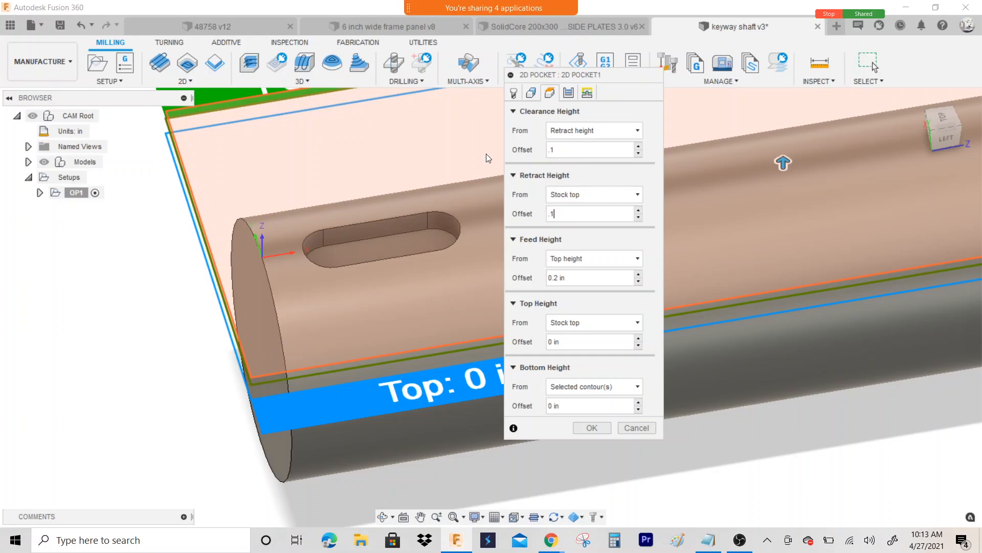
key("Tab")
type(".1")
key("Tab")
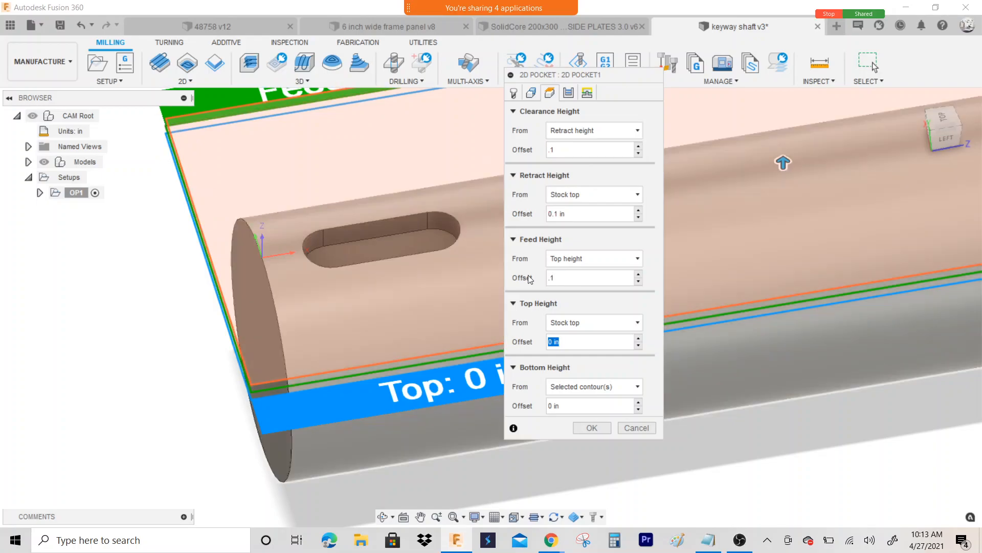
Reference the pocket's bottom height to a selection and pick the keyway's floor face.
left_click(591, 388)
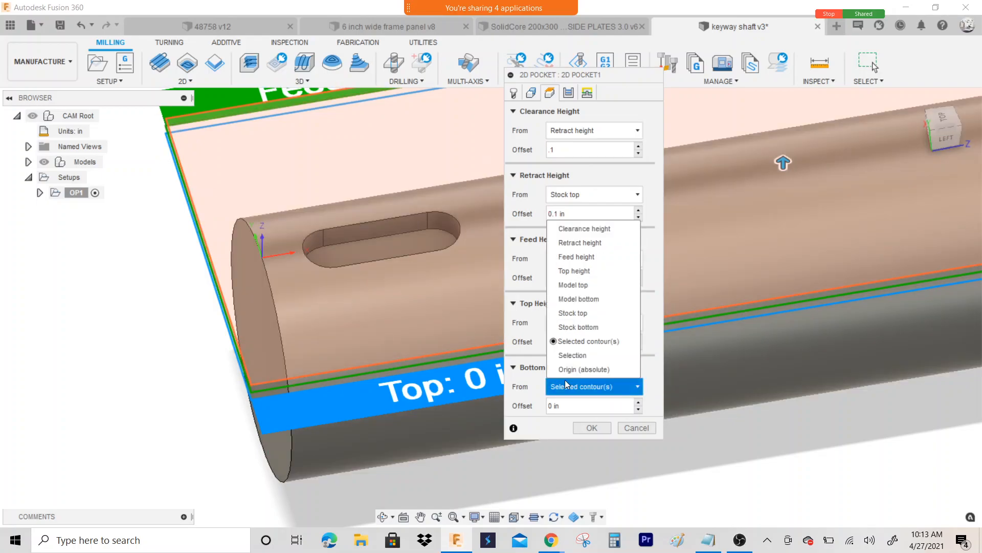
left_click(579, 355)
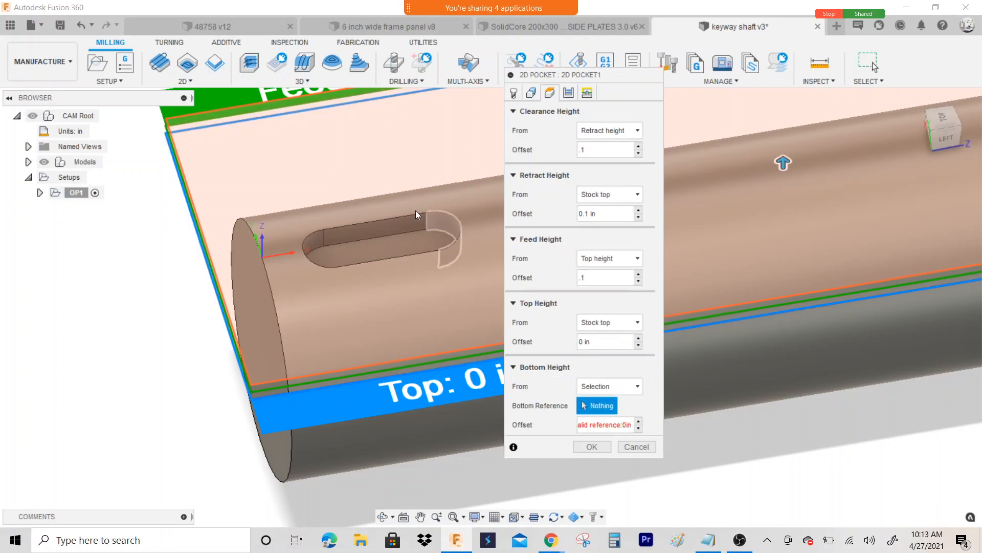
scroll(409, 222, "up", 2)
left_click(407, 252)
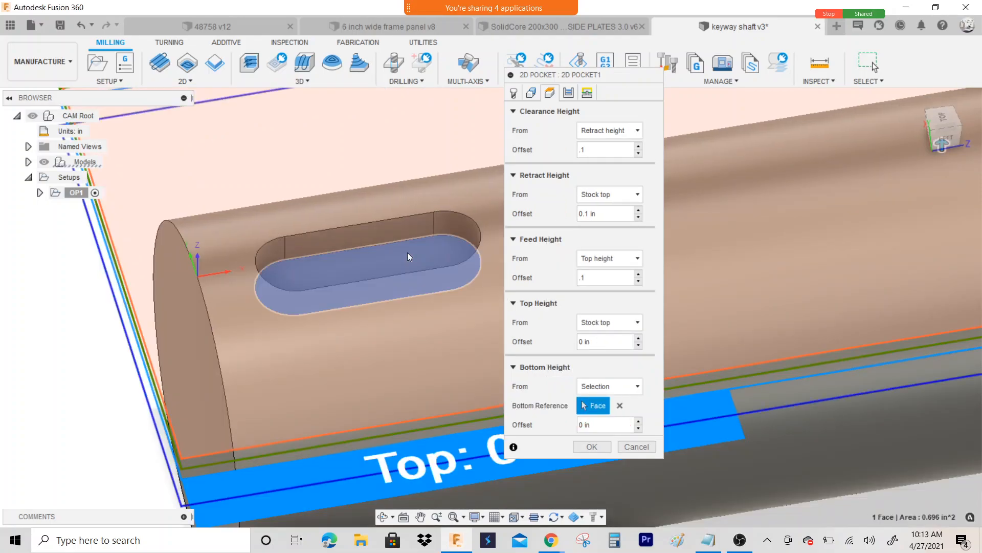
scroll(398, 261, "down", 2)
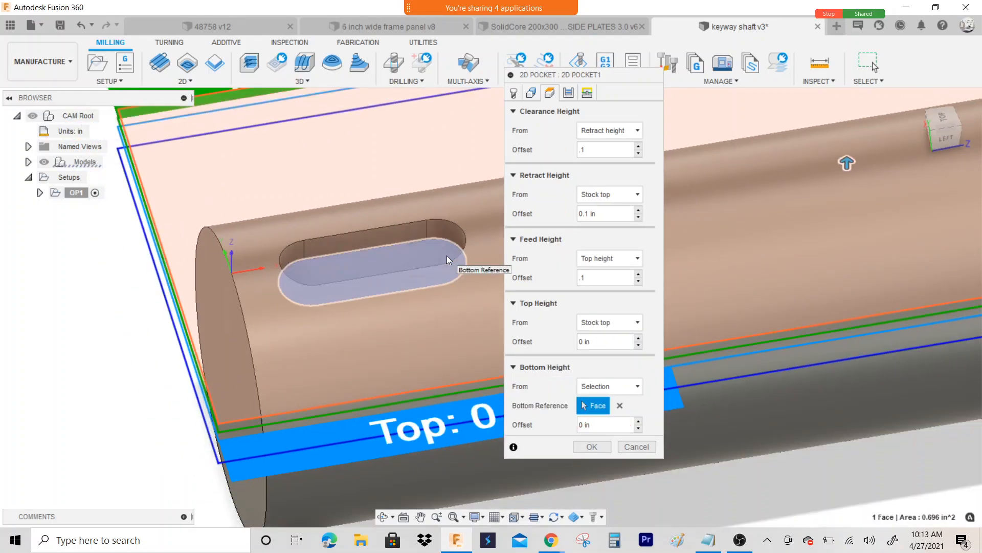
scroll(446, 256, "down", 1)
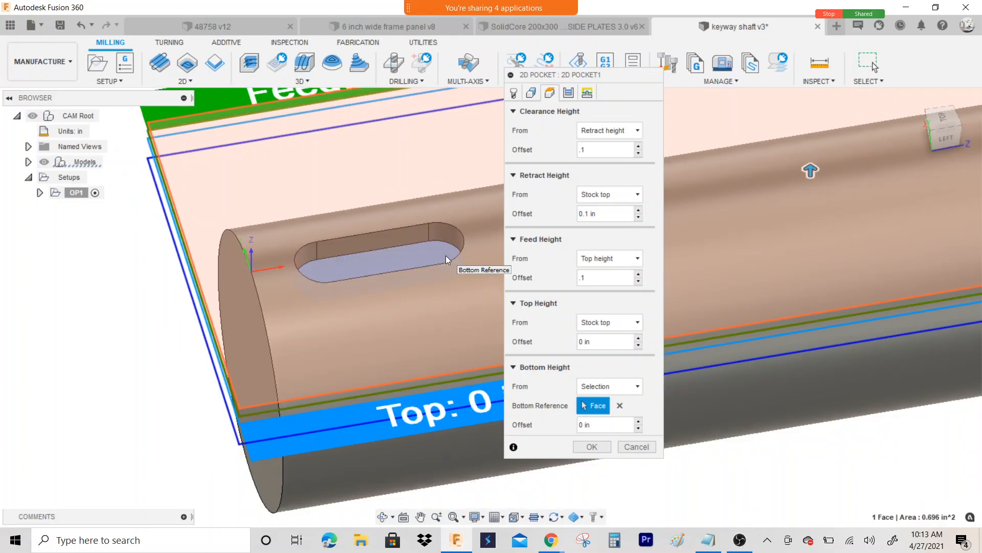
Enable multiple depths for the pocket passes with a maximum roughing stepdown of 0.05 in.
left_click(569, 93)
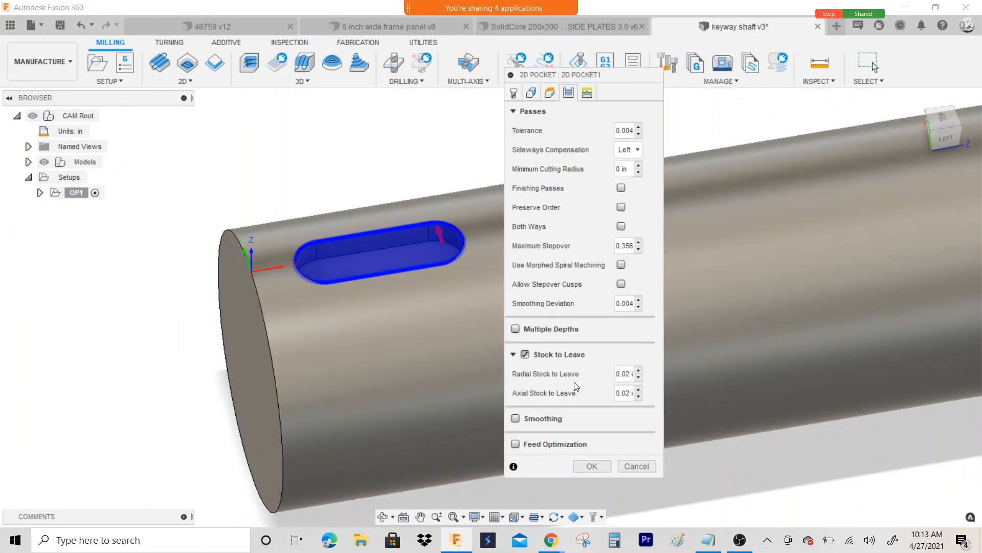
left_click(516, 329)
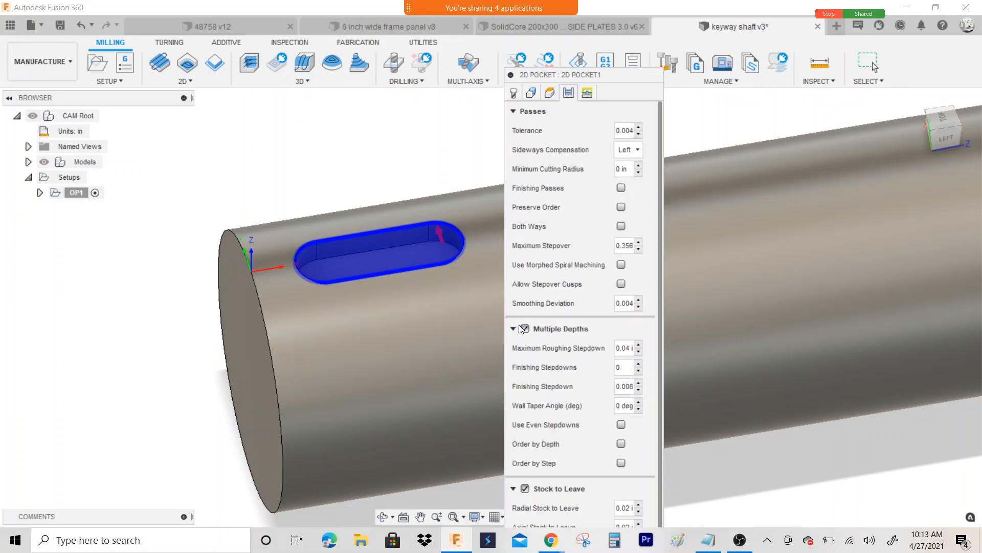
double_click(628, 347)
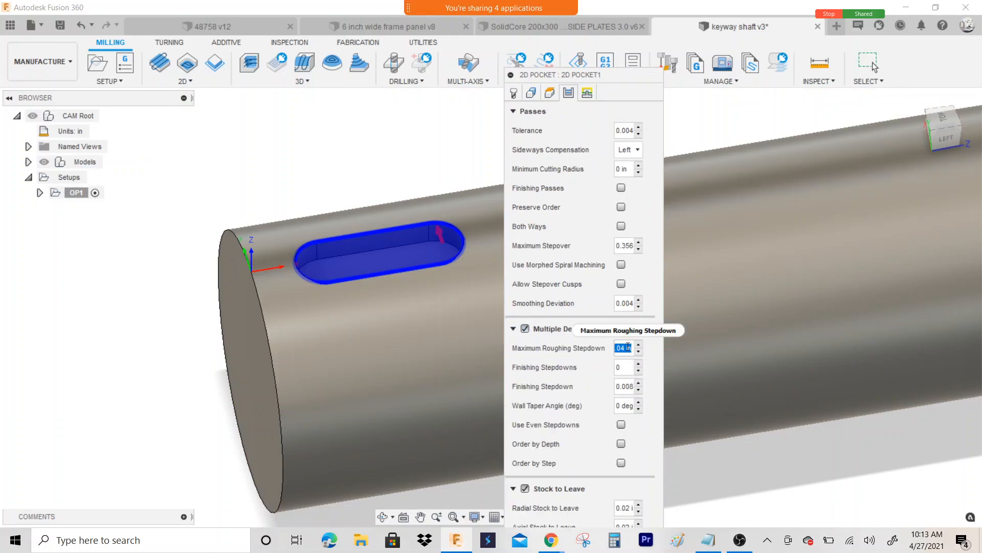
type(".05")
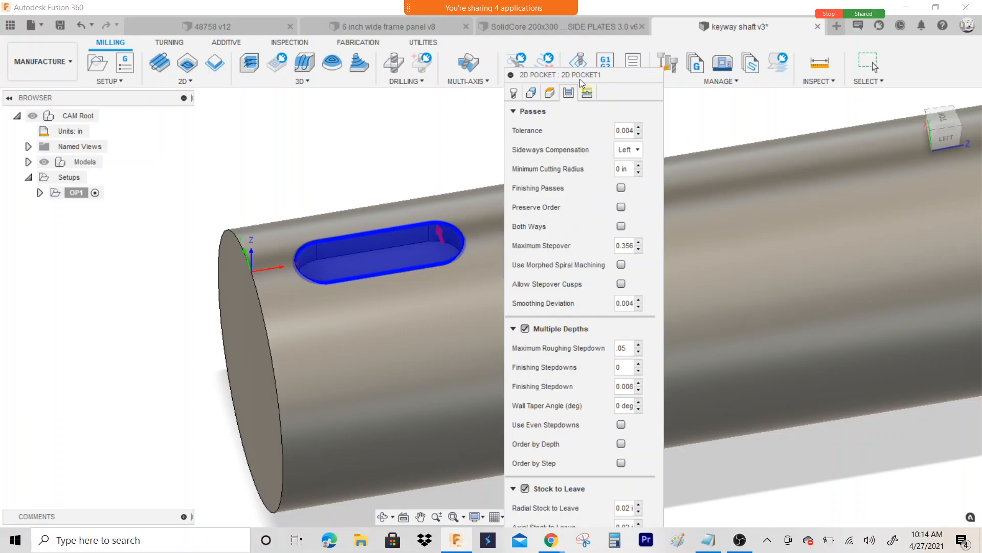
Set the pocket's radial stock to leave to 0.01 in and its axial stock to leave to 0.002 in.
left_click_drag(590, 77, 564, 18)
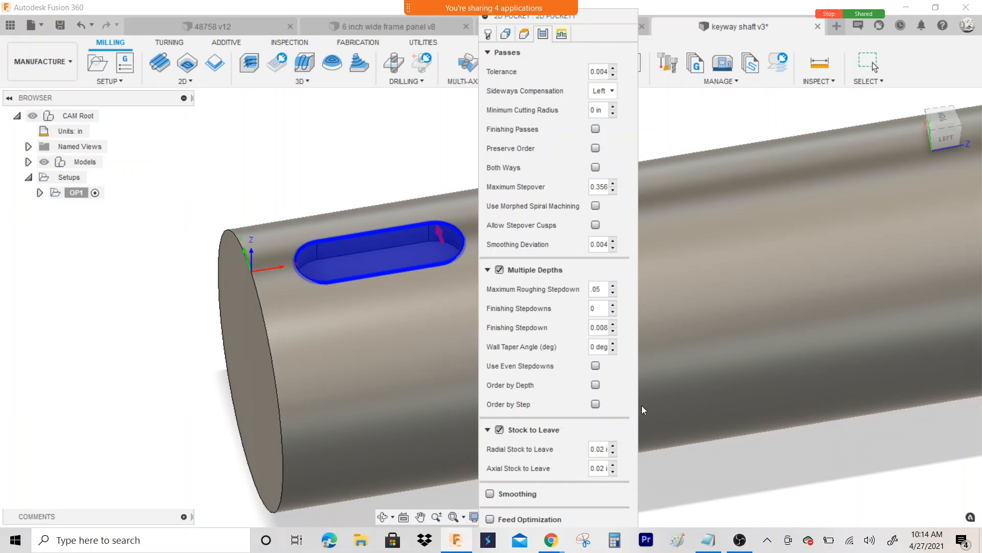
double_click(601, 450)
triple_click(600, 450)
type(".0")
triple_click(597, 471)
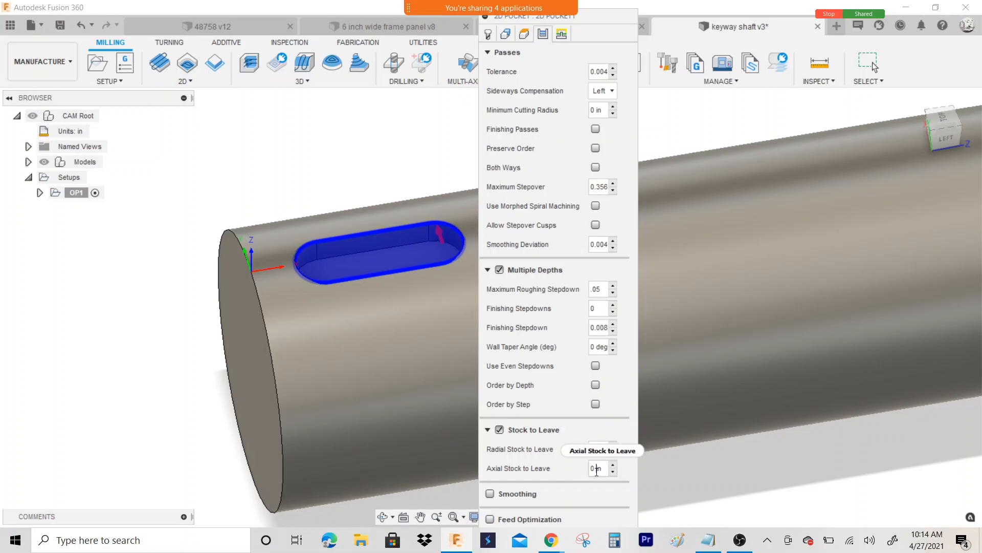
type(".002")
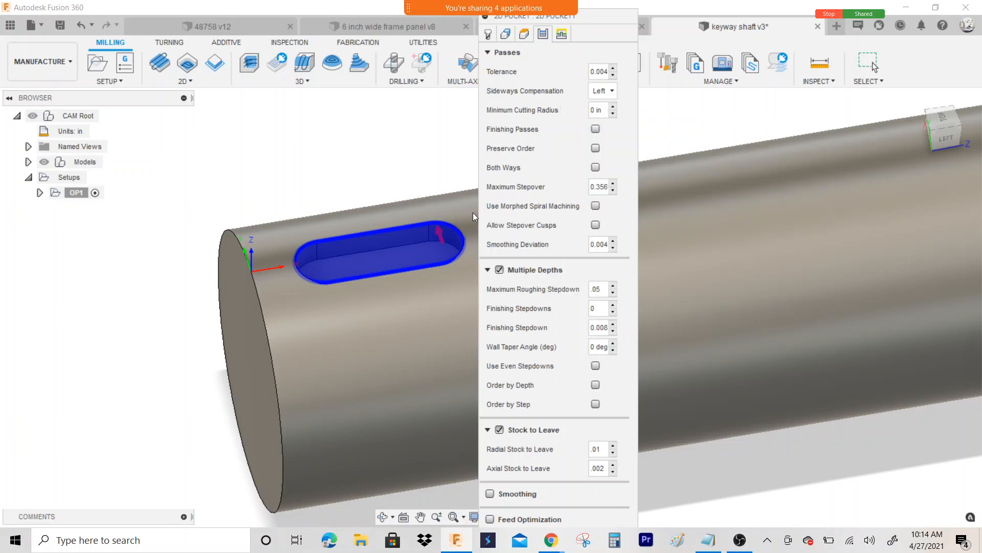
Accept the pocket operation, ignoring the ramp clearance warning, and examine the toolpath's helical entry above the keyway from the left side.
key("Return")
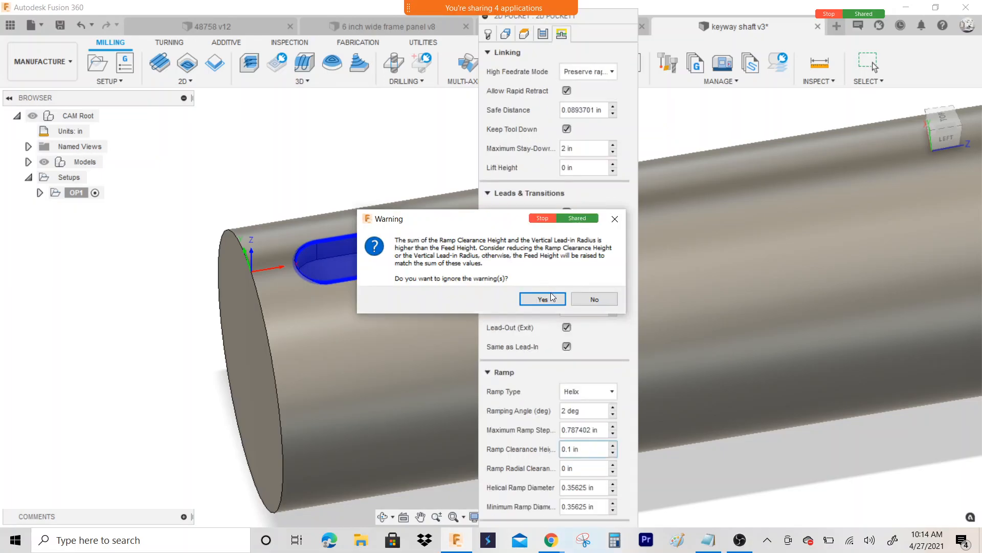
left_click_drag(419, 220, 254, 147)
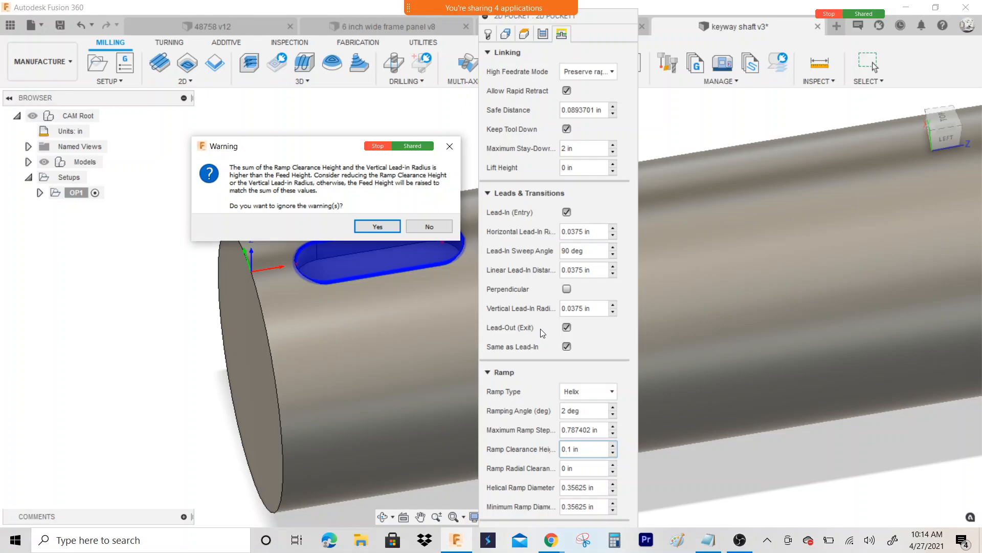
left_click(377, 226)
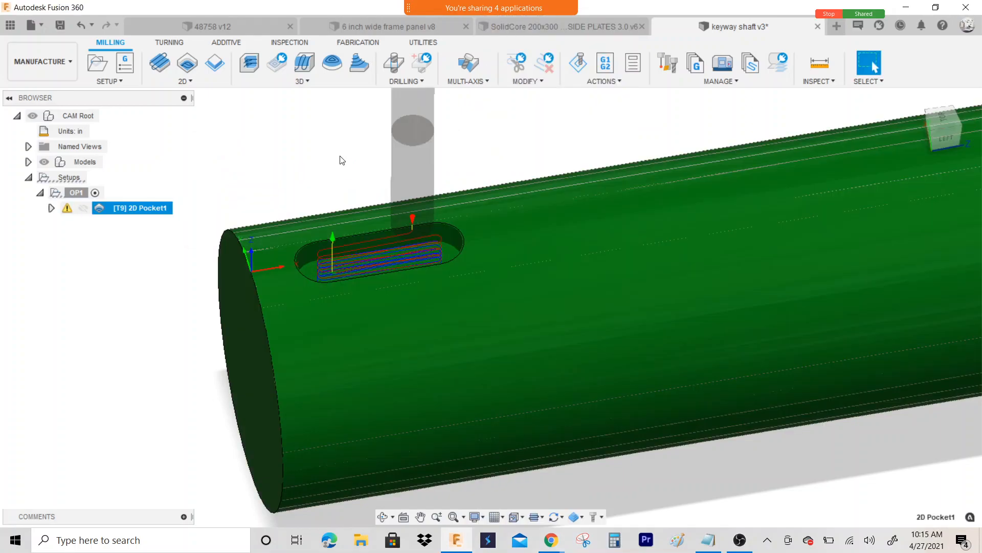
left_click(342, 160)
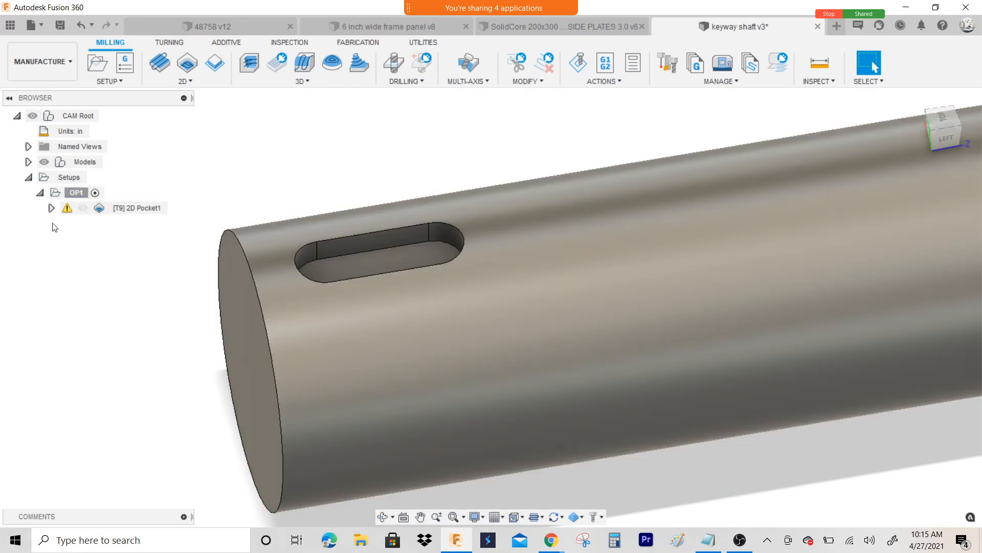
left_click(129, 208)
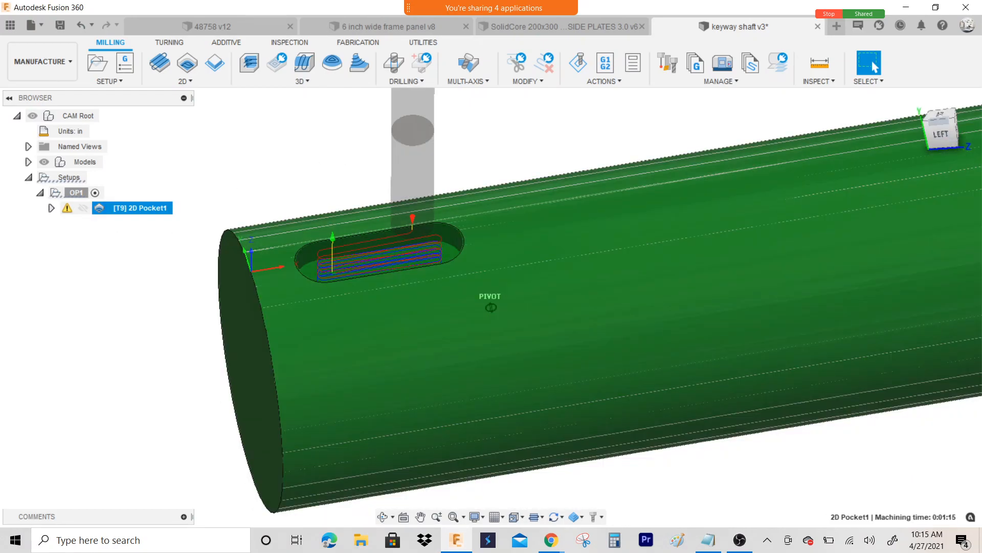
mouse_move(279, 207)
middle_mouse_down("shift")
mouse_move(286, 164)
mouse_move(255, 202)
middle_mouse_up("shift")
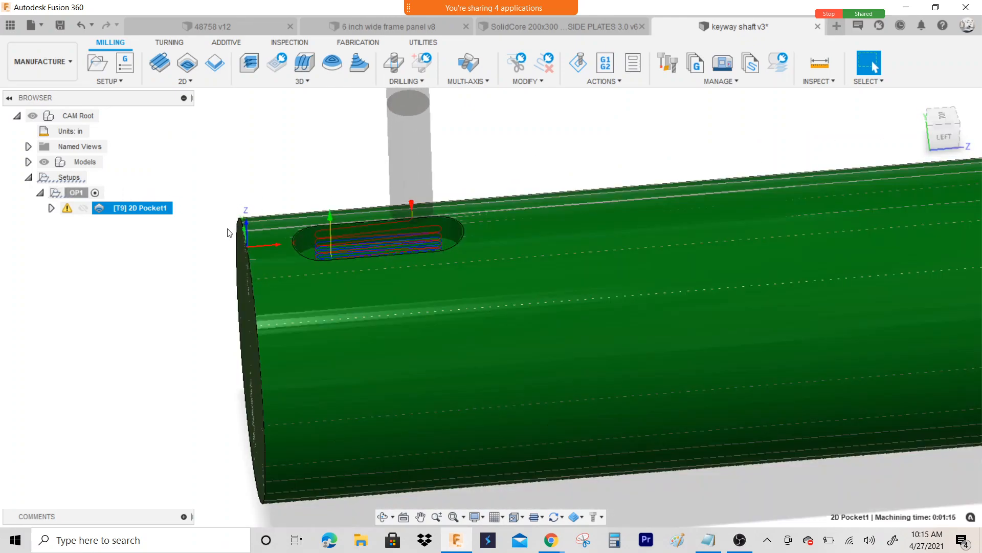
left_click(943, 138)
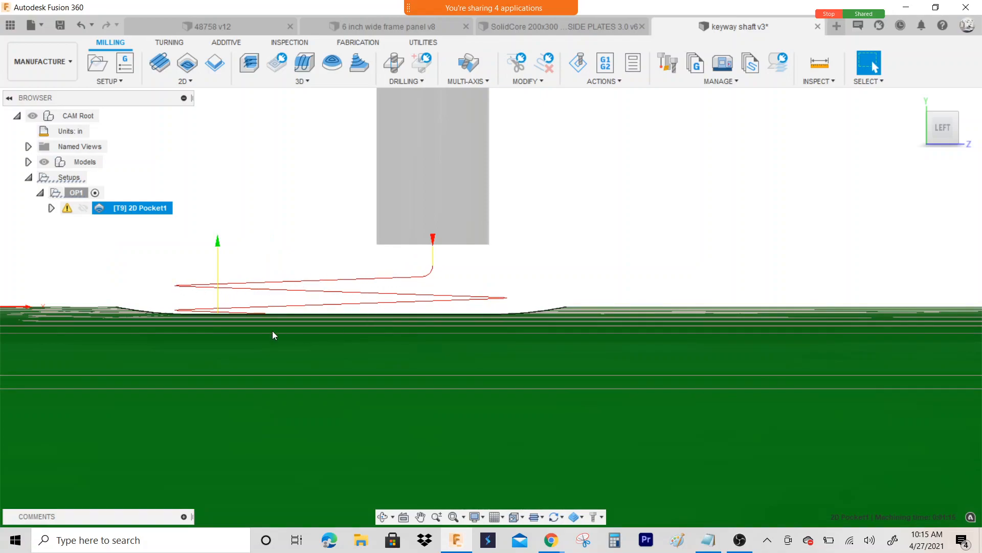
scroll(252, 263, "down", 4)
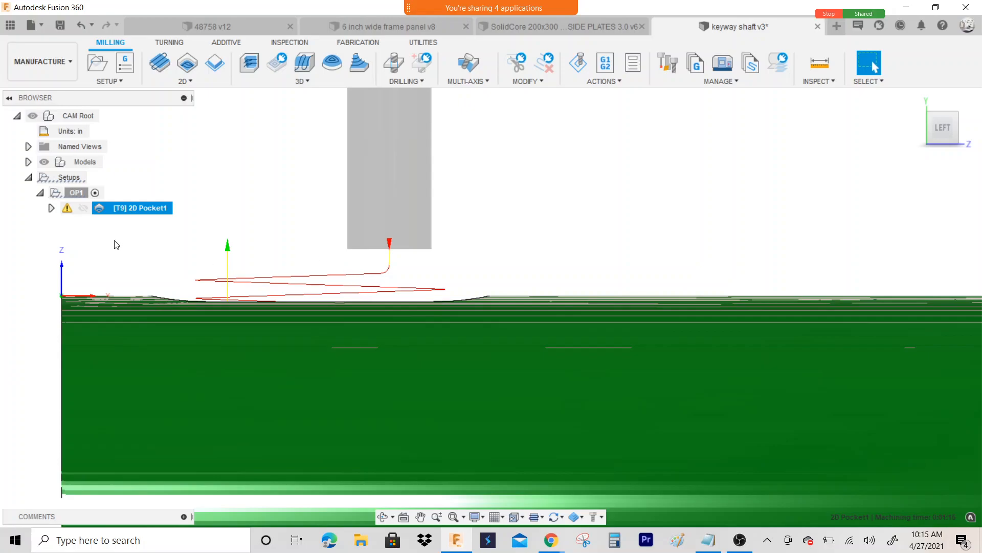
Edit the 2D pocket operation to use a ramp clearance height of 0.05 in and regenerate the toolpath.
right_click(134, 211)
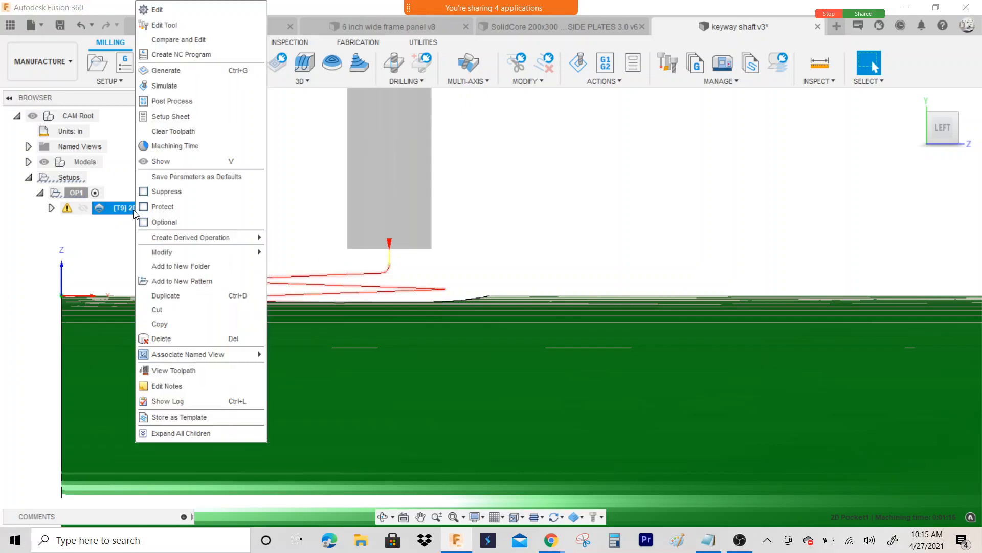
left_click(188, 9)
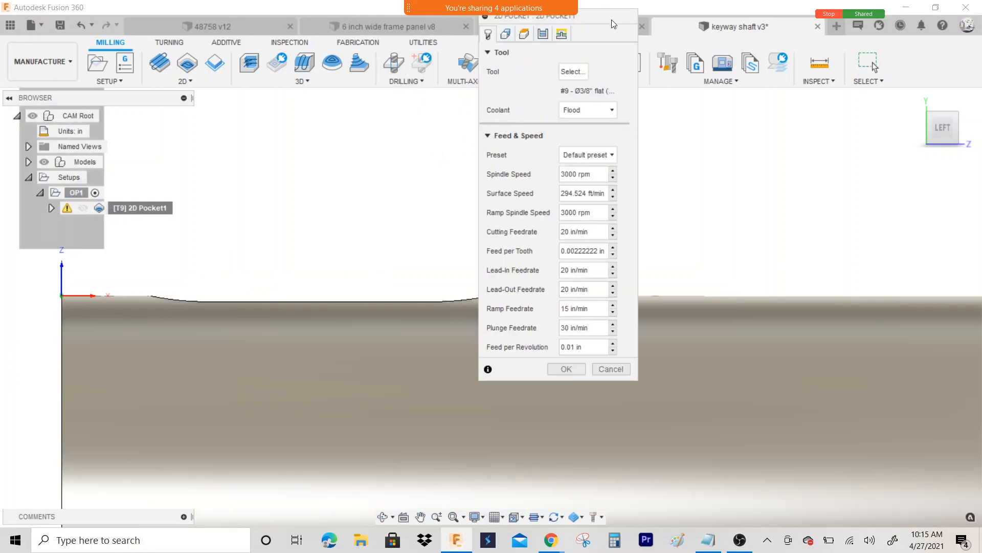
left_click_drag(606, 16, 565, 73)
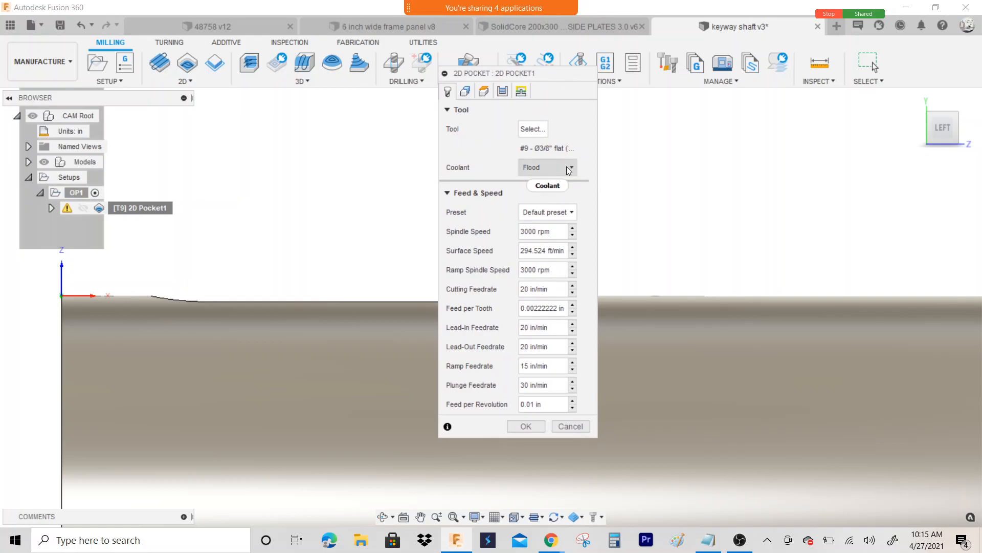
left_click(521, 91)
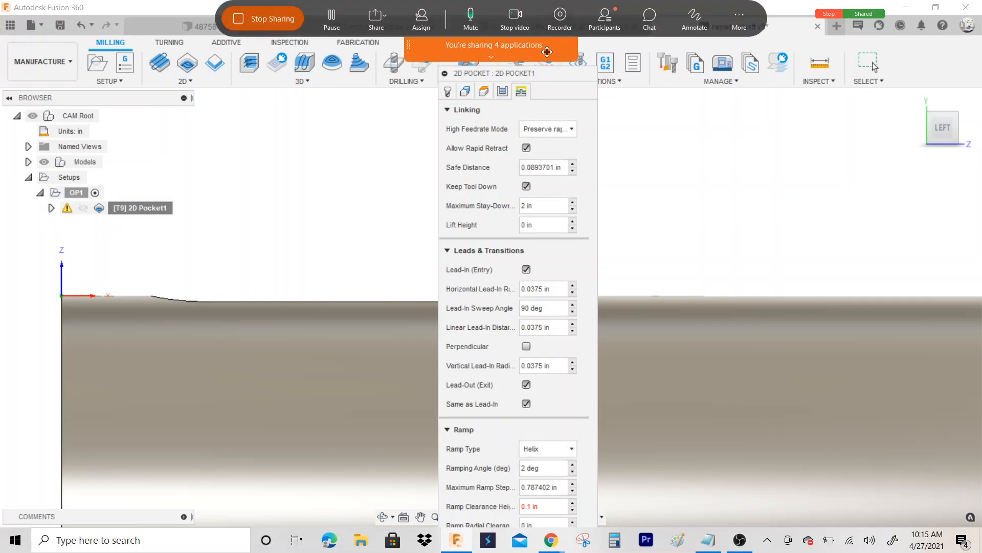
left_click_drag(574, 75, 607, 24)
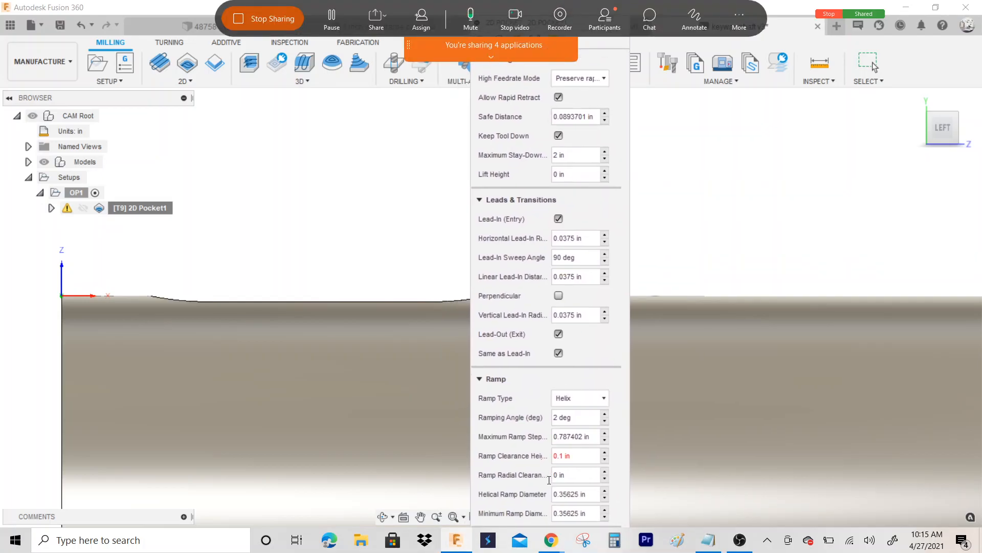
left_click_drag(588, 455, 450, 442)
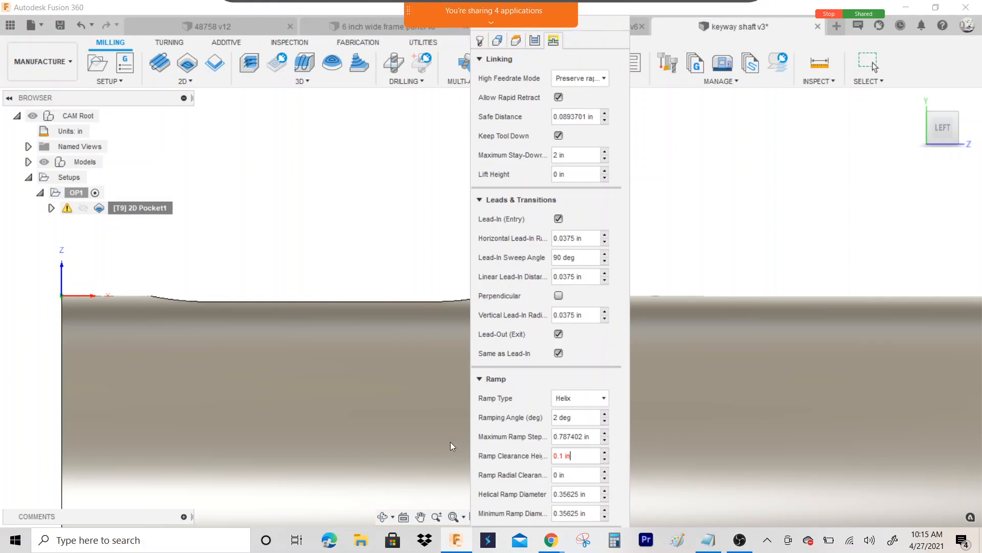
type(".15")
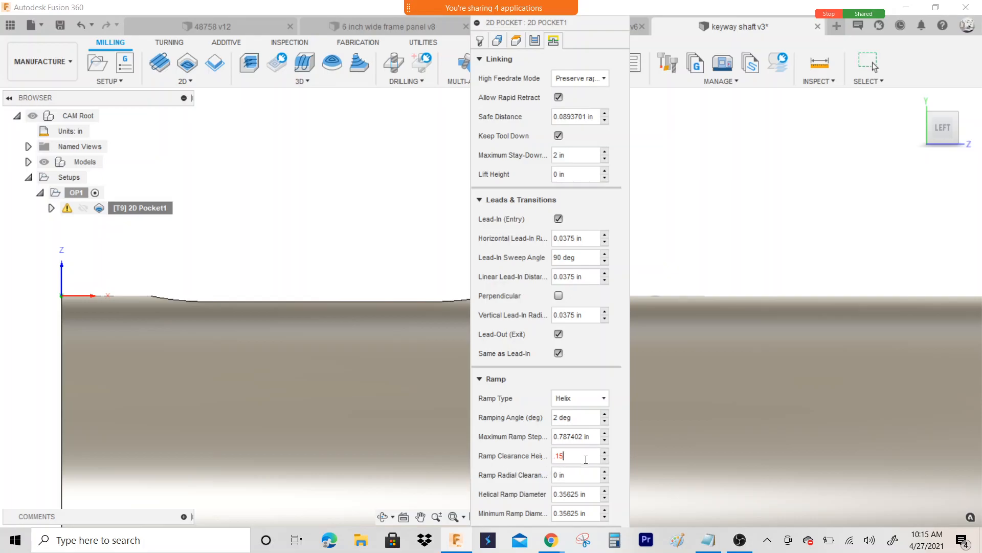
double_click(542, 459)
type(".05")
key("Return")
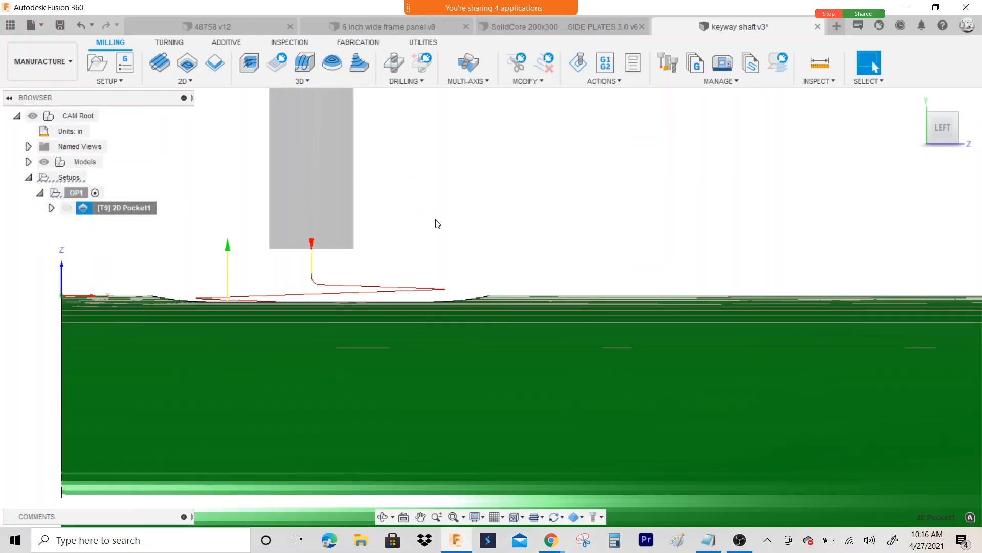
Check the regenerated toolpath inside the keyway and rename the pocket operation as Keyway Rough.
scroll(449, 241, "down", 1)
mouse_move(943, 127)
left_mouse_down()
mouse_move(968, 129)
mouse_move(840, 186)
left_mouse_up()
scroll(241, 309, "up", 6)
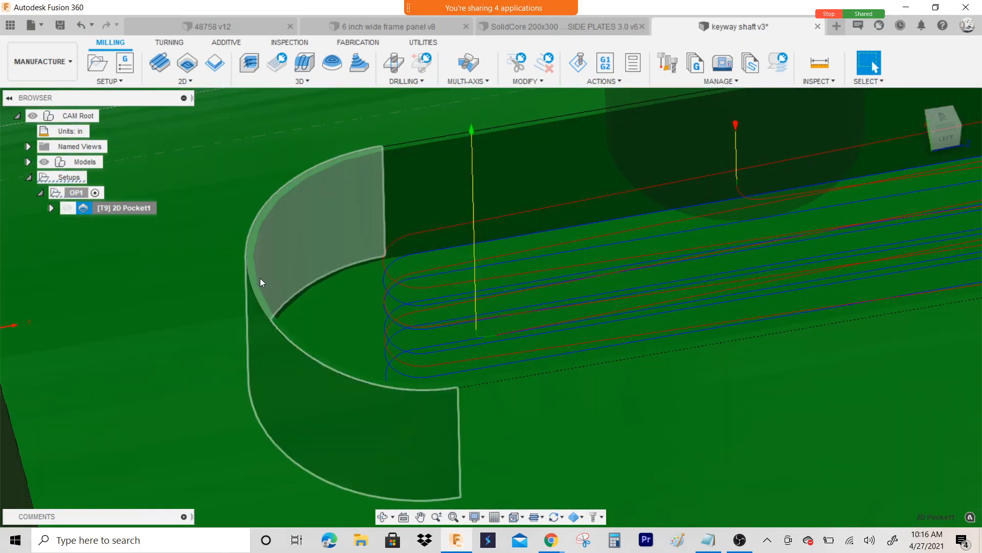
scroll(254, 278, "down", 5)
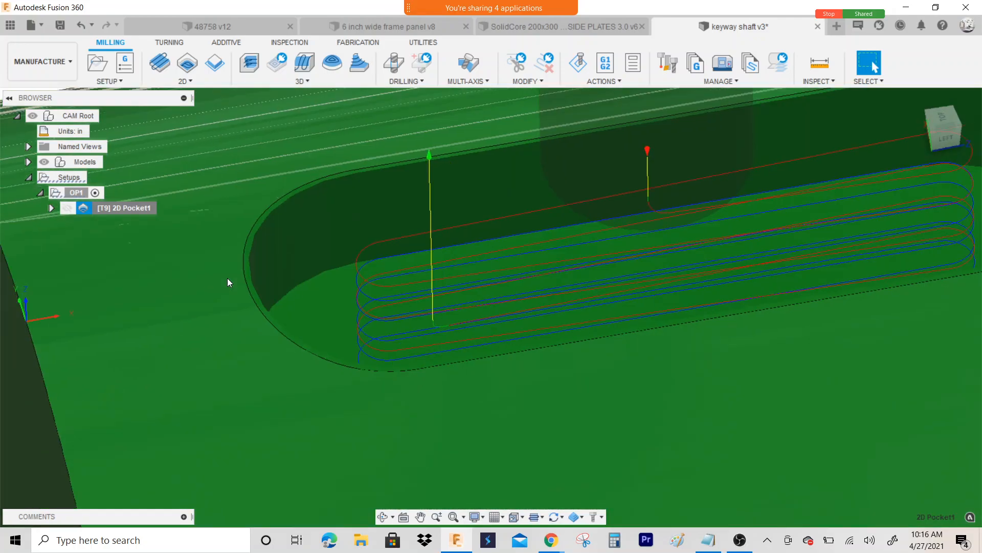
scroll(228, 282, "down", 3)
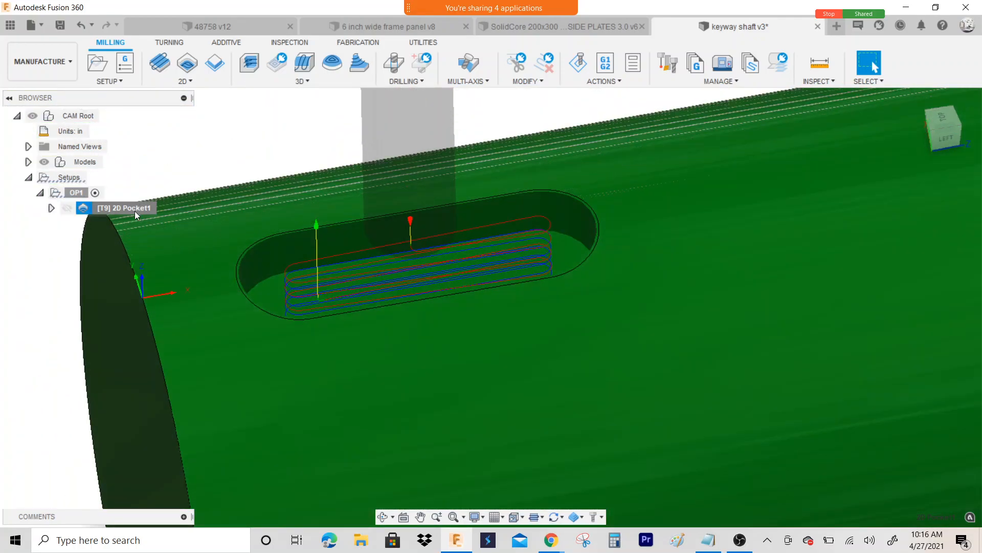
left_click(135, 210)
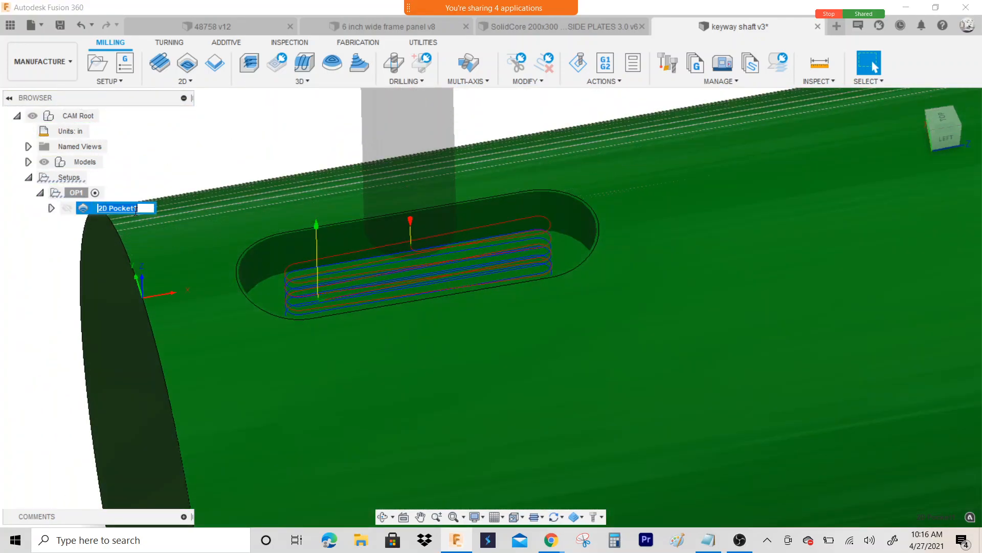
type("Keyway Rough")
key("Return")
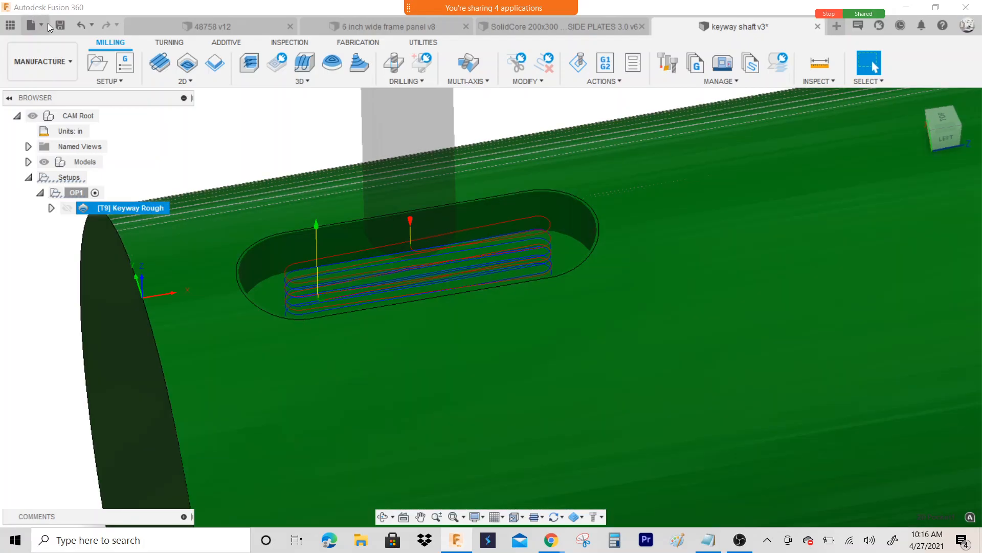
Save the design with the version description User Saved.
left_click(60, 29)
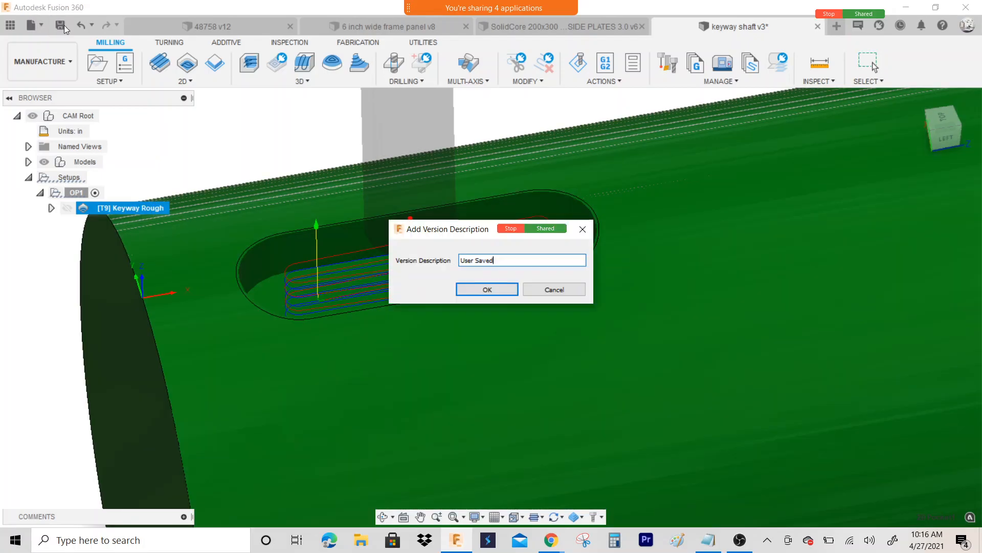
left_click(501, 287)
scroll(517, 336, "down", 3)
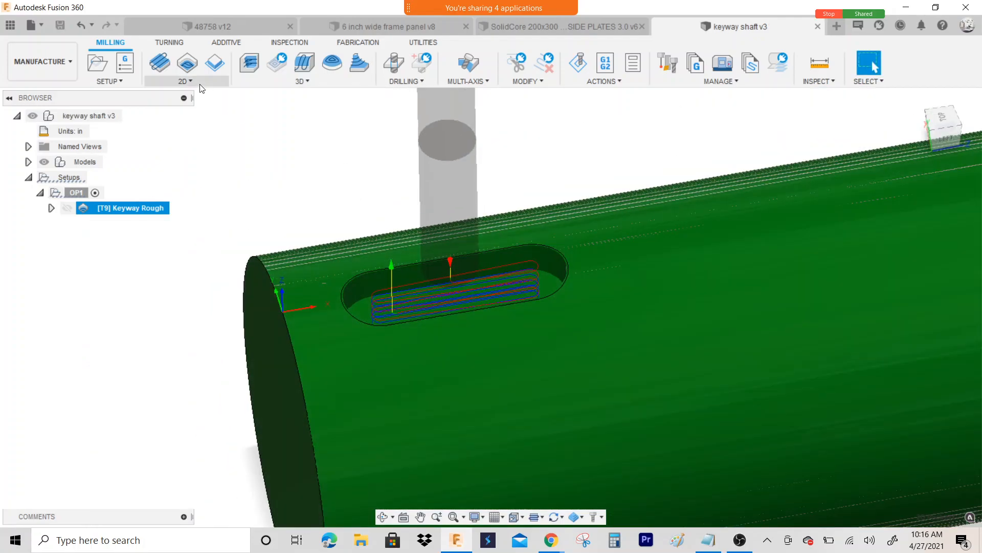
Create a 2D Contour operation with the 3/8" flat end mill and select the keyway's upper edge loop as its contour.
left_click(200, 83)
left_click(204, 134)
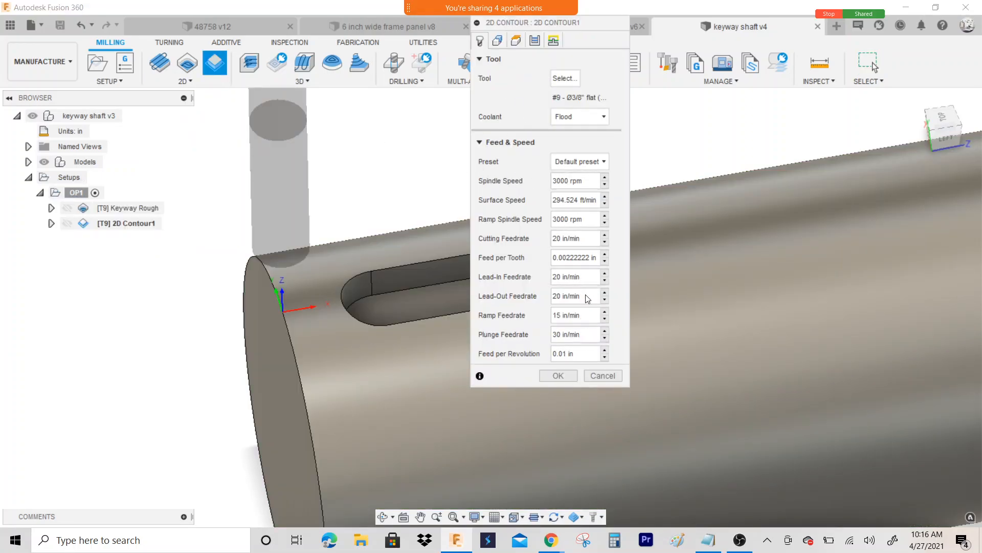
left_click(497, 42)
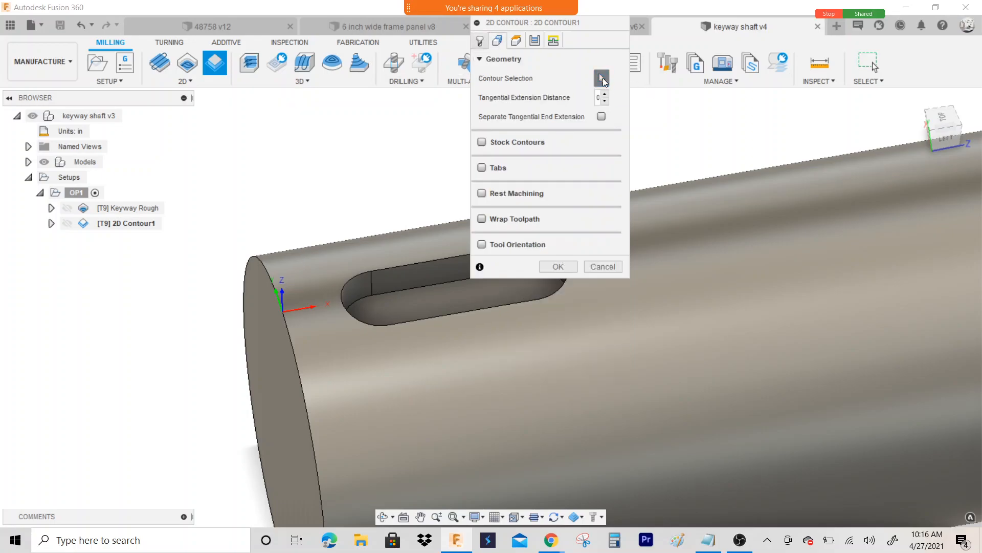
left_click(400, 267)
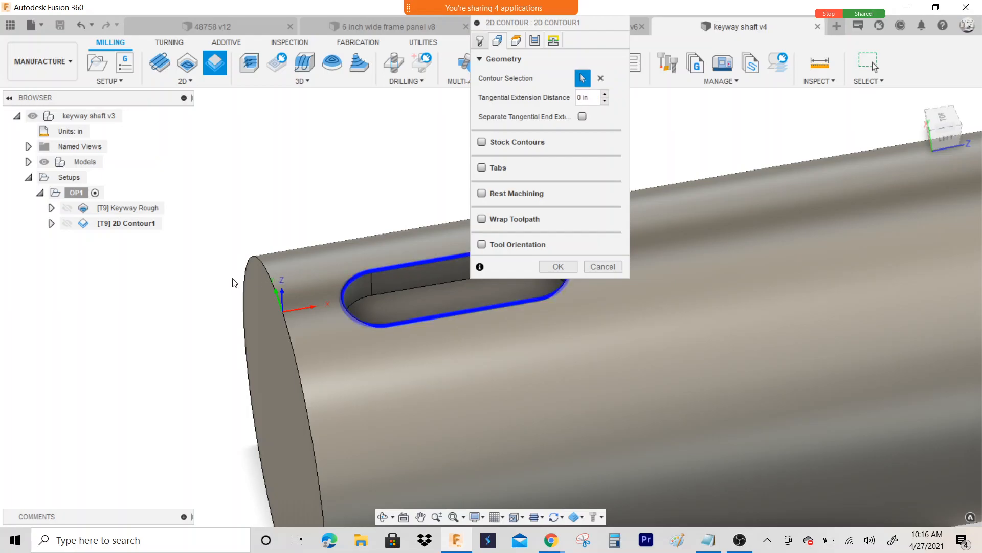
scroll(219, 279, "down", 2)
scroll(219, 283, "down", 1)
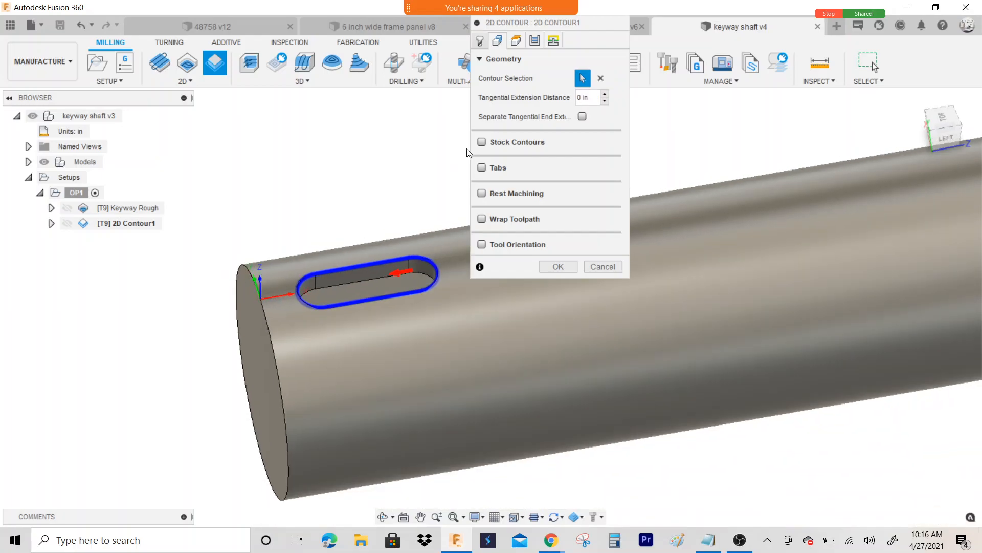
Set the contour operation's clearance, retract and feed height offsets to 0.1 in each.
left_click(517, 40)
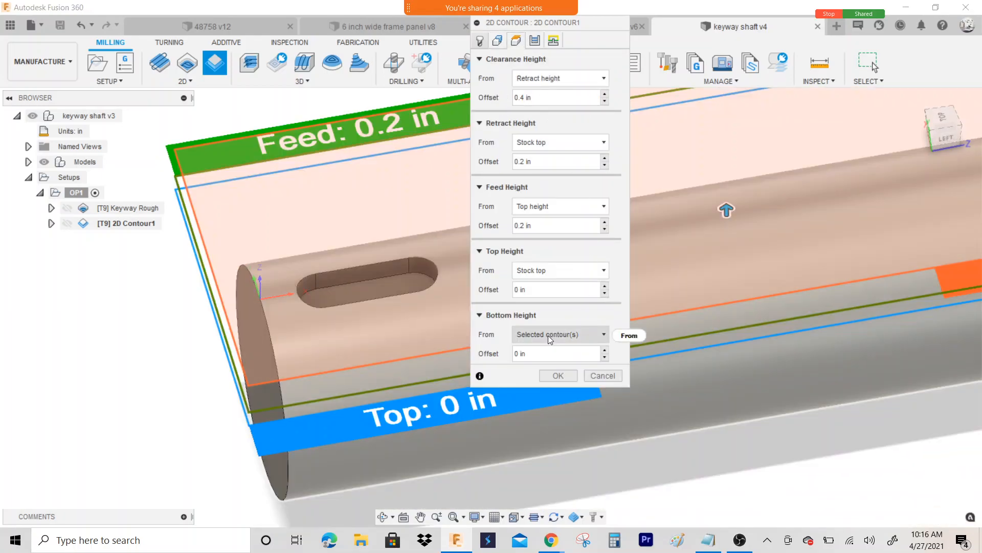
triple_click(571, 97)
key("BackSpace")
type(".")
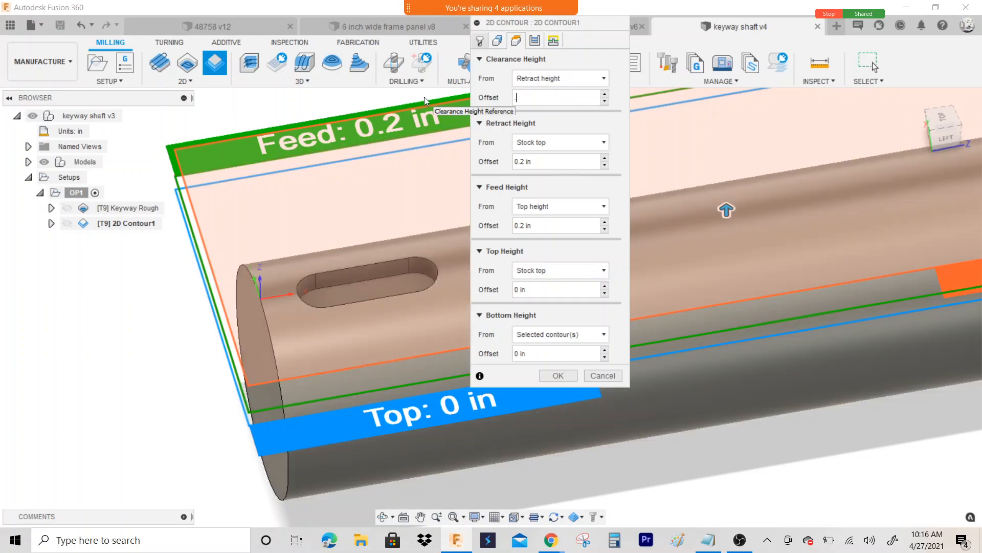
type("1")
key("Tab")
type(".1")
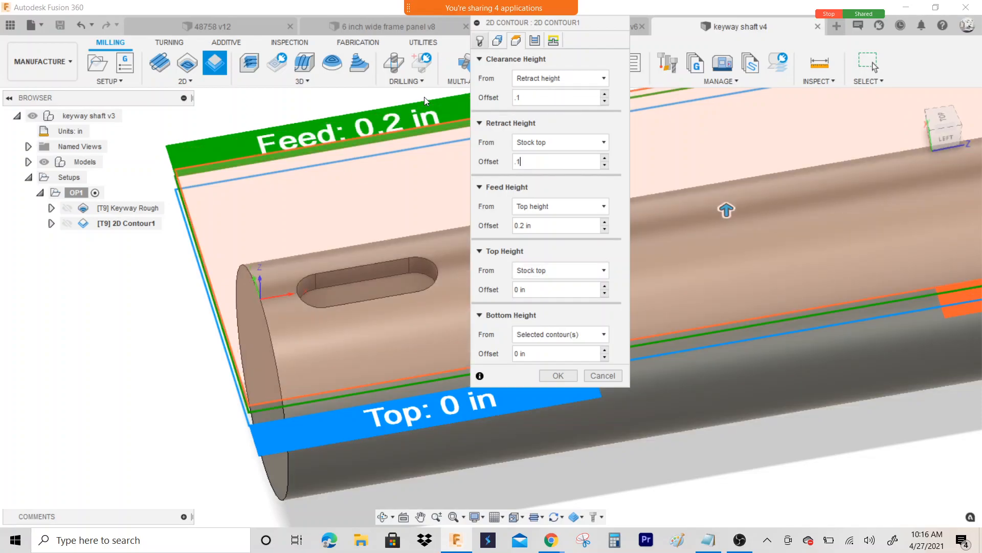
key("Tab")
type(".1")
key("Tab")
Define the contour's bottom height from a selection, using the keyway's floor face as reference.
mouse_move(556, 45)
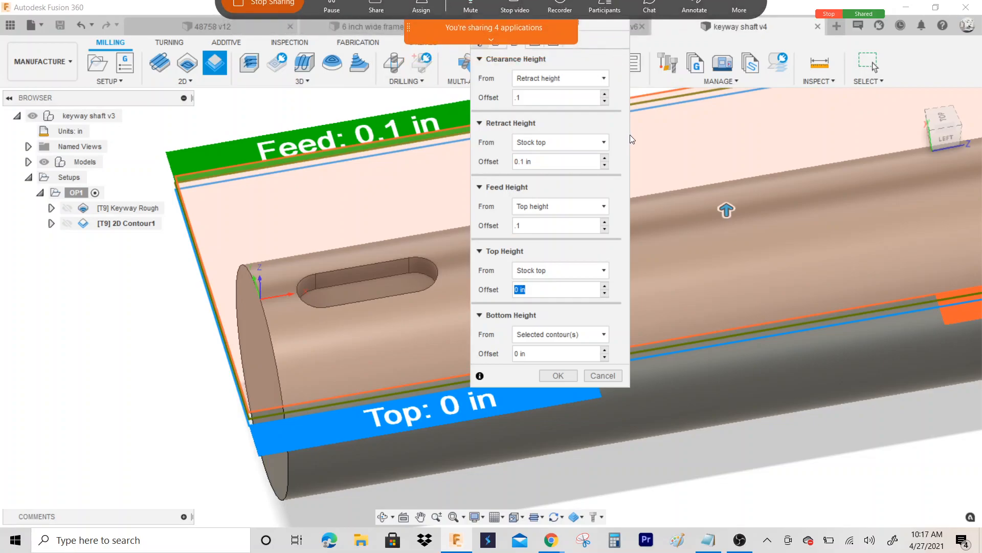
left_click(543, 334)
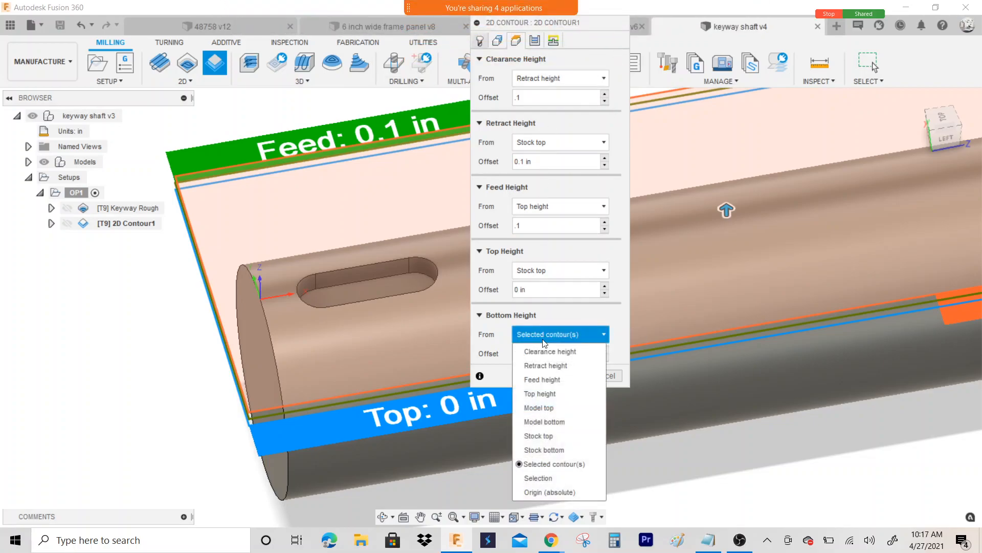
left_click(547, 476)
left_click(398, 284)
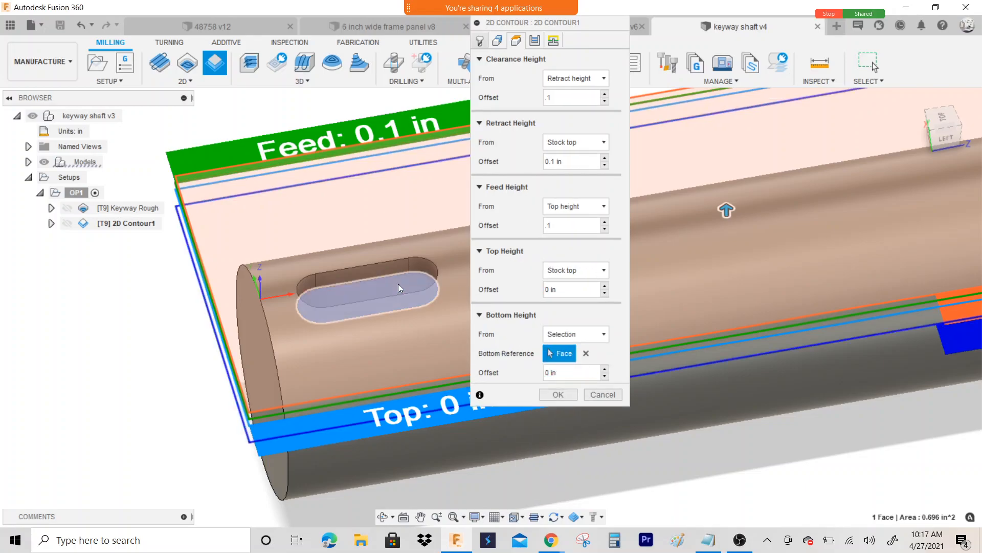
Set the contour's compensation type to Wear and accept the operation with the default lead settings.
left_click(534, 42)
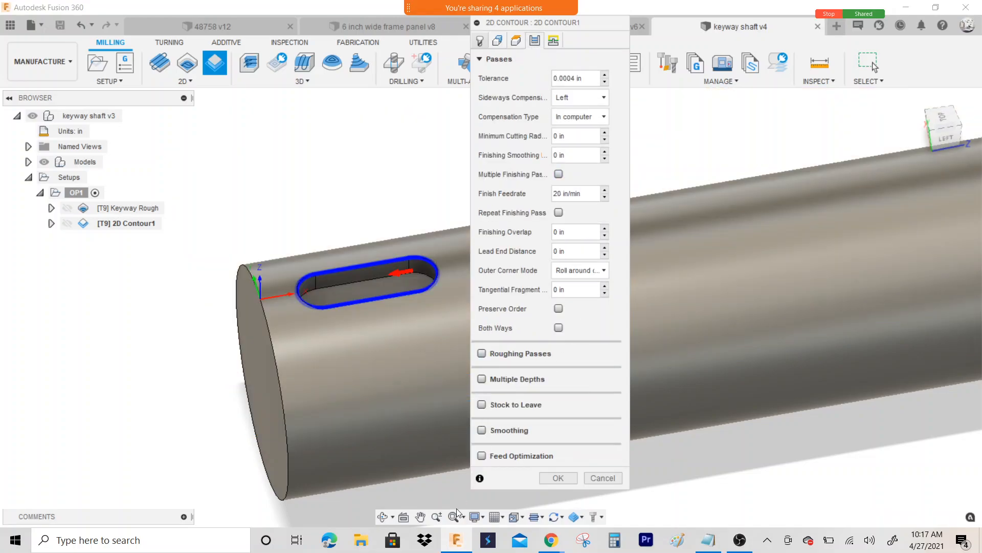
left_click(570, 117)
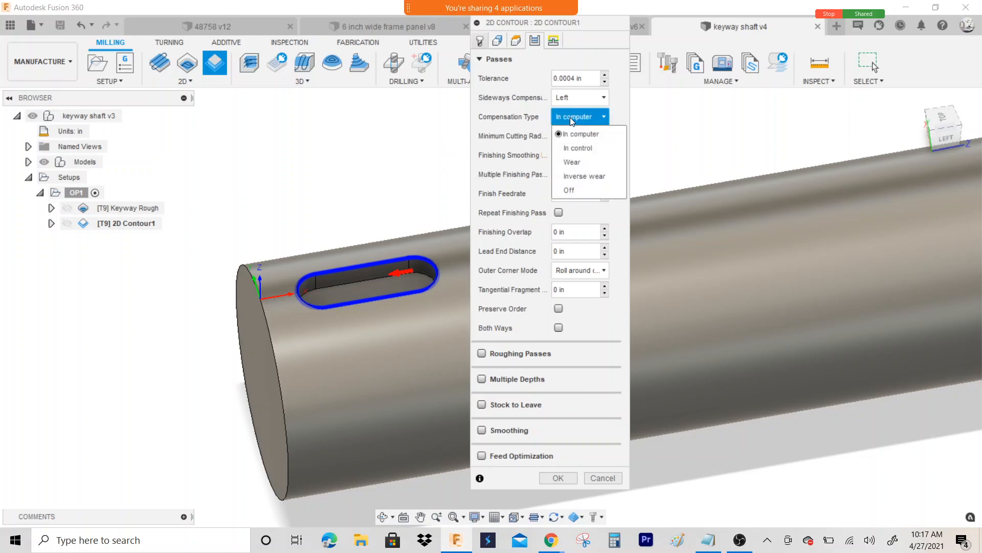
left_click(588, 164)
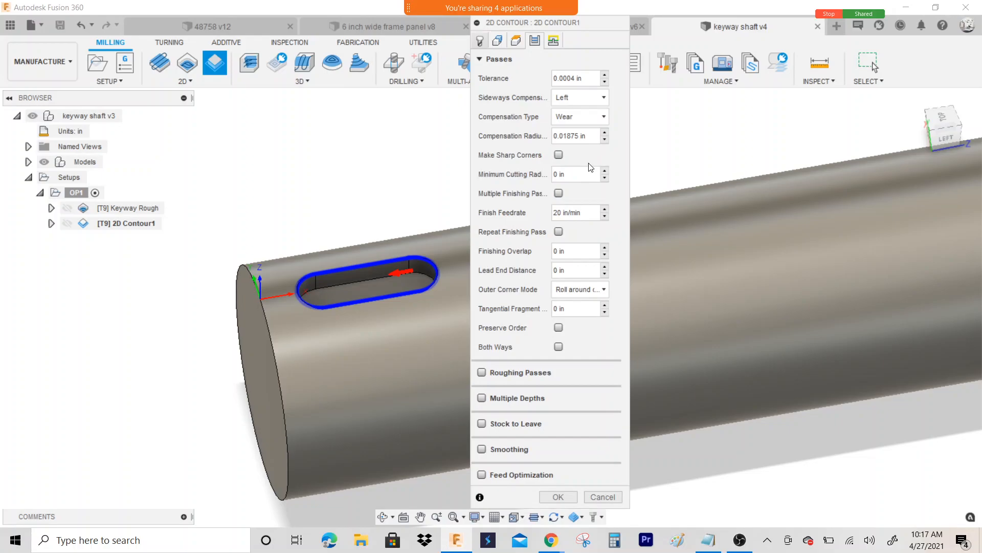
left_click(554, 41)
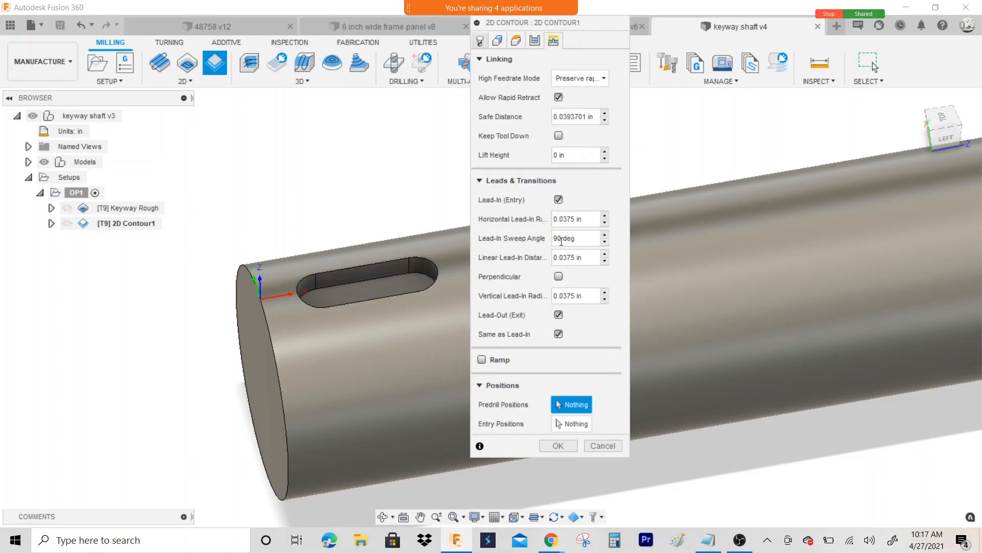
left_click(558, 446)
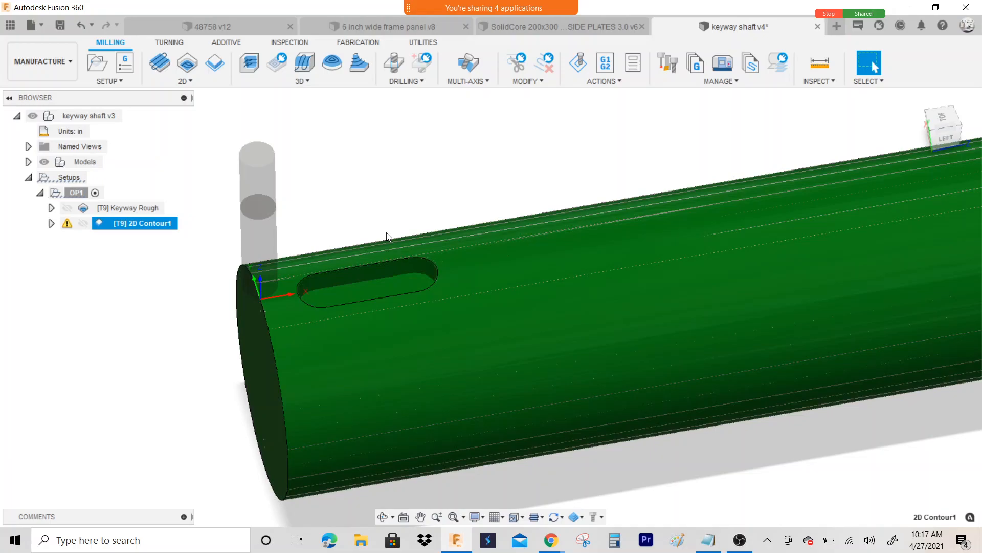
Read the warning log of the 2D Contour operation, filtering its message types, and close it.
scroll(326, 287, "up", 3)
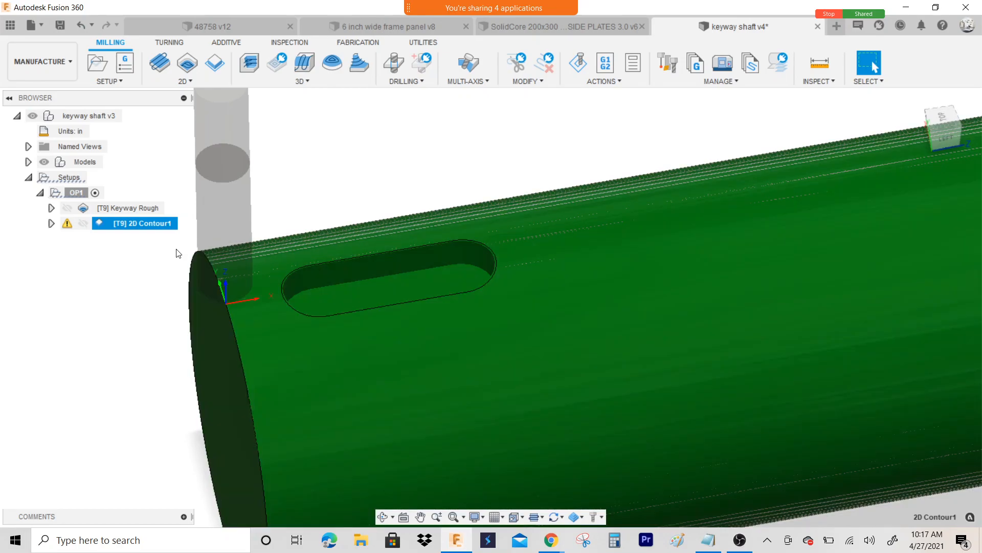
right_click(132, 229)
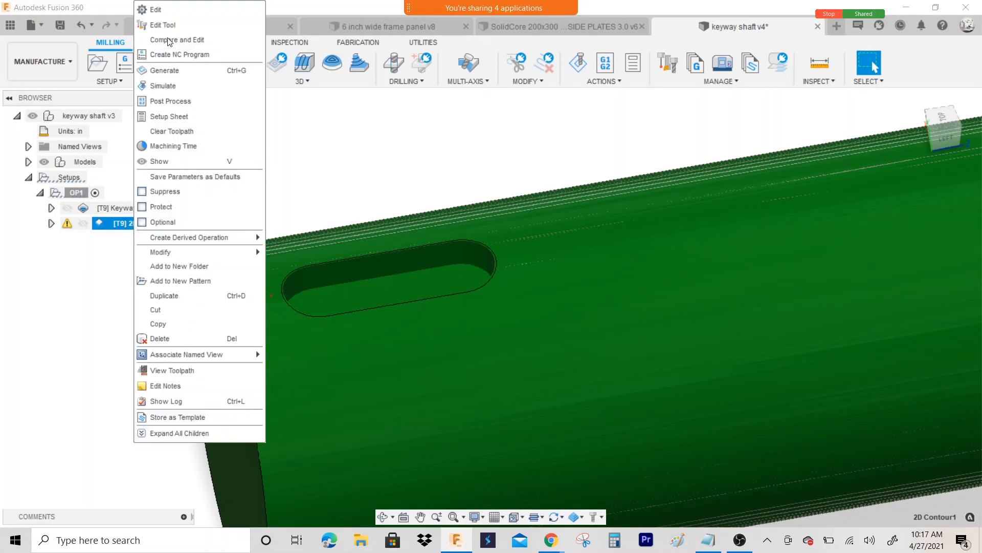
left_click(90, 340)
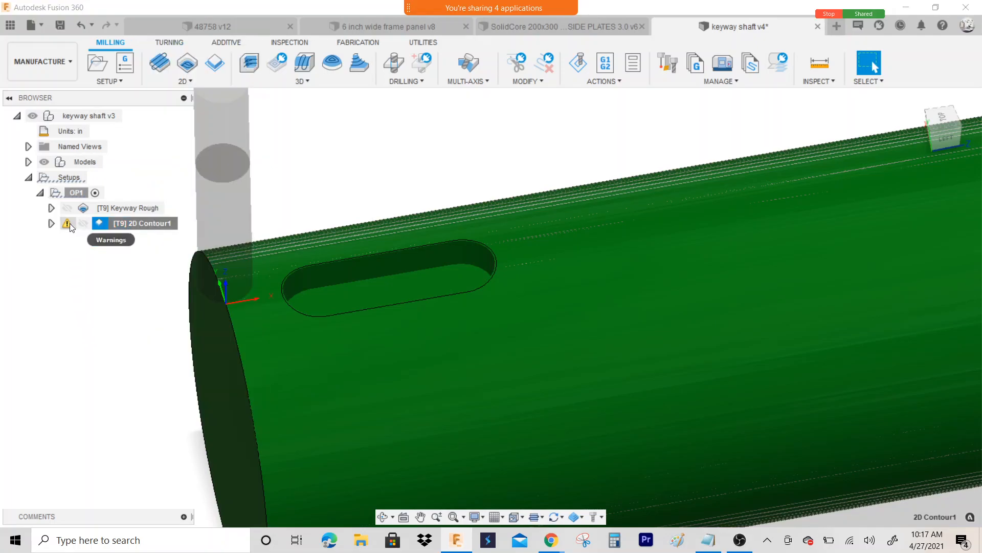
left_click(70, 226)
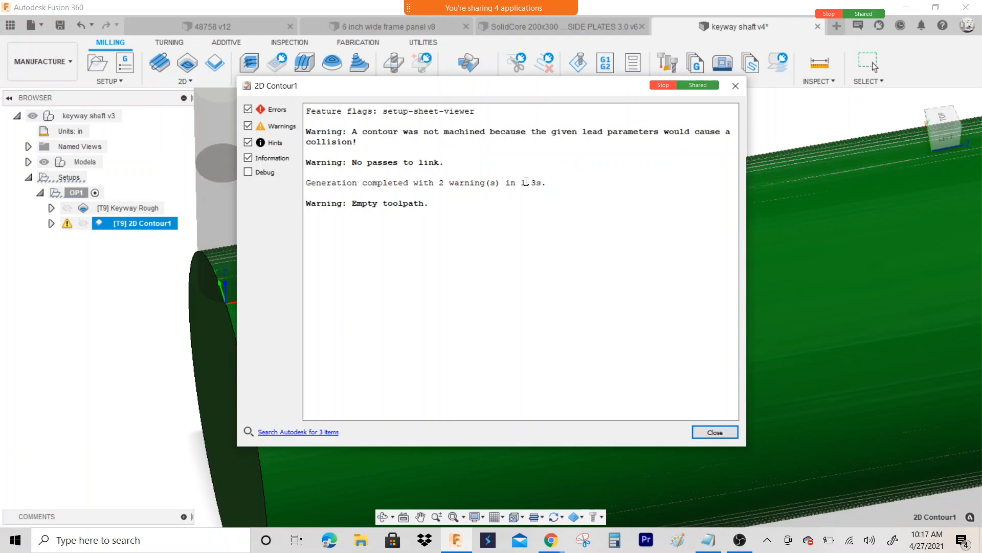
left_click(276, 128)
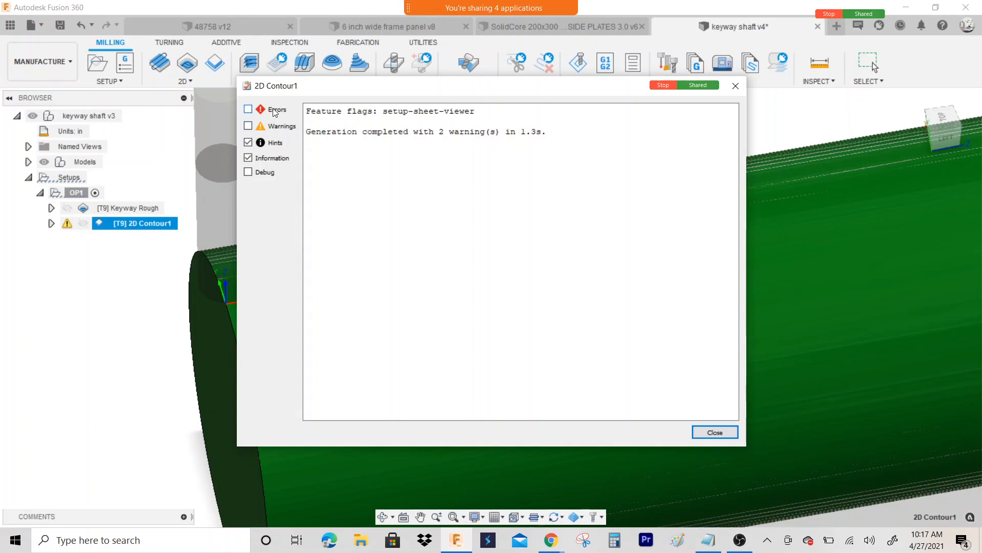
left_click(274, 144)
left_click(272, 144)
left_click(715, 433)
Edit the 2D contour to use an entry position at the upper-edge vertex where the straight wall meets the keyway's inner rounded end.
right_click(148, 226)
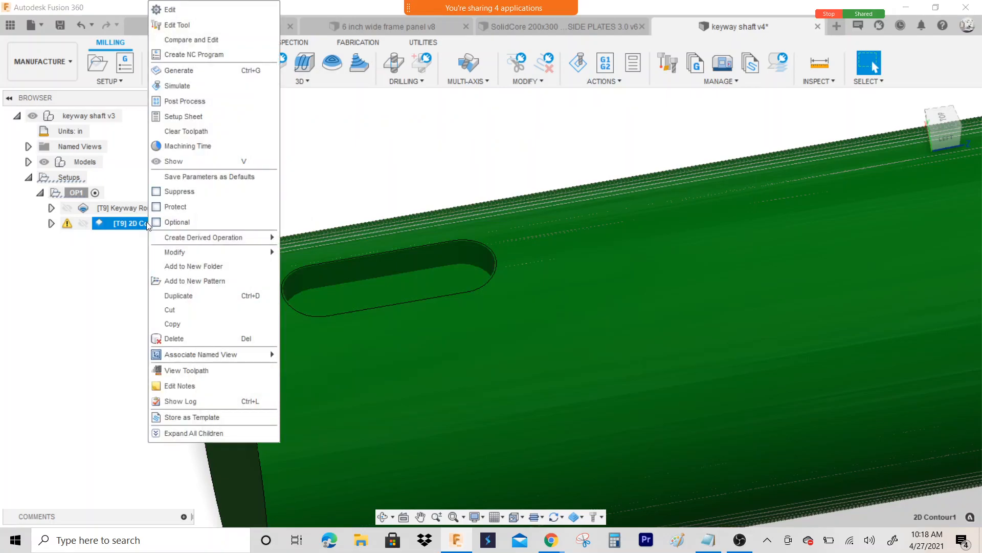
left_click(215, 10)
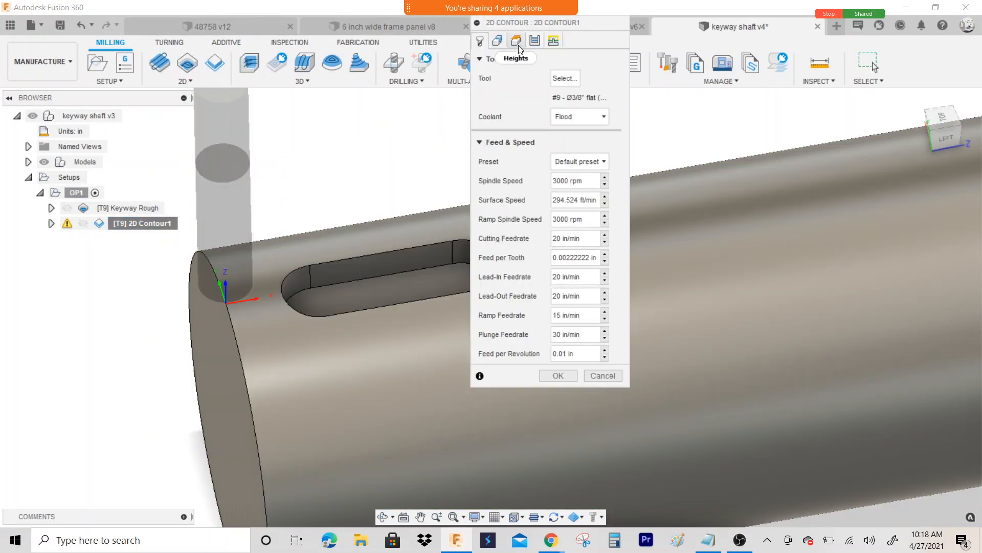
left_click(556, 41)
left_click_drag(558, 22, 634, 7)
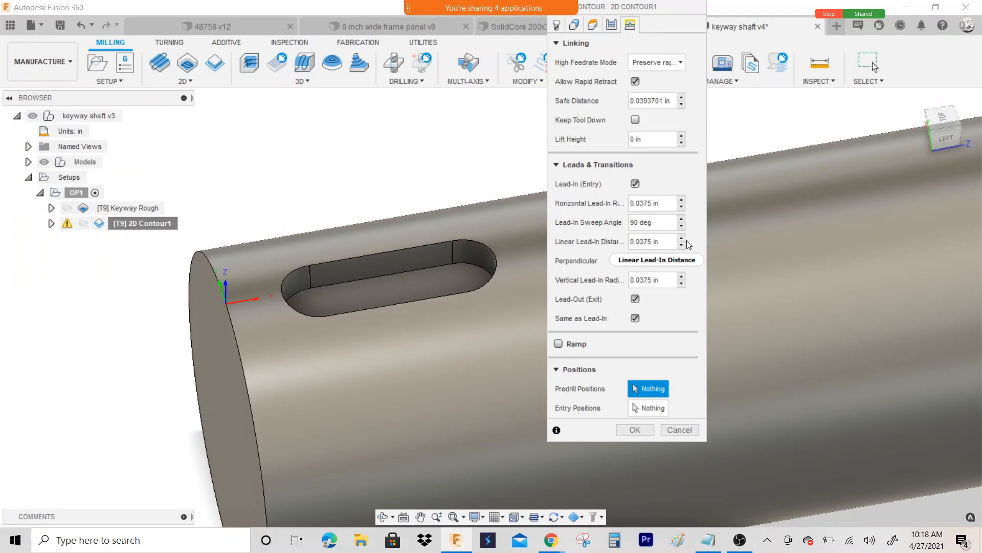
mouse_move(688, 244)
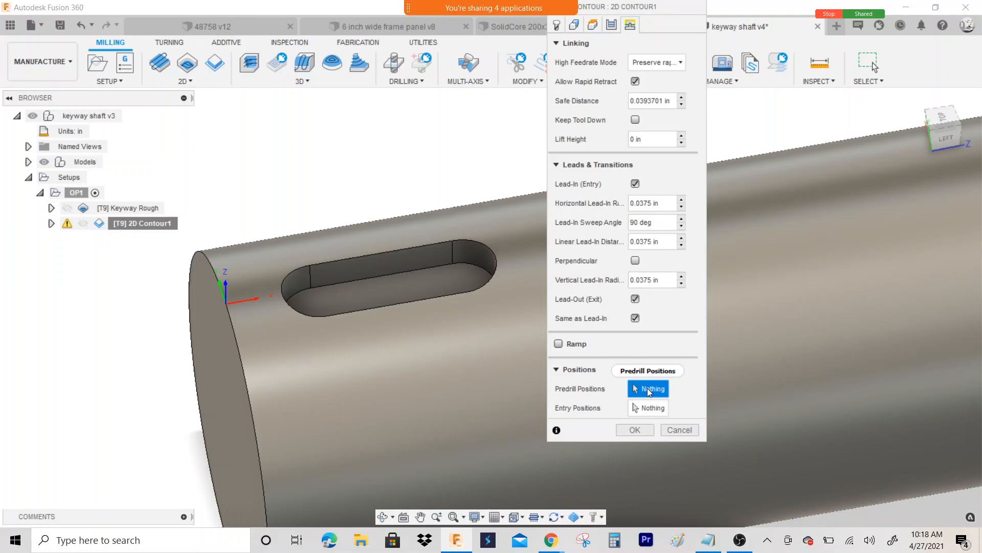
left_click(658, 409)
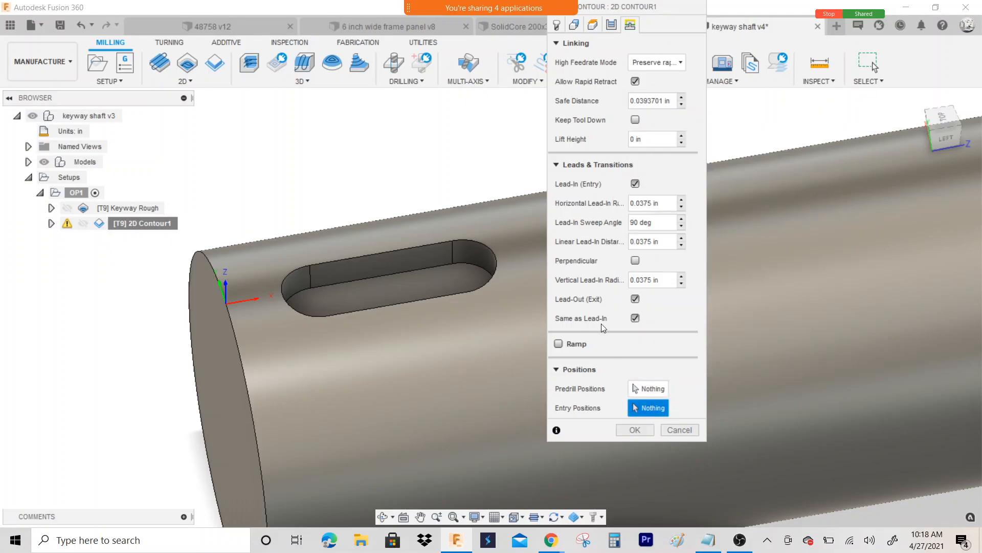
left_click(452, 240)
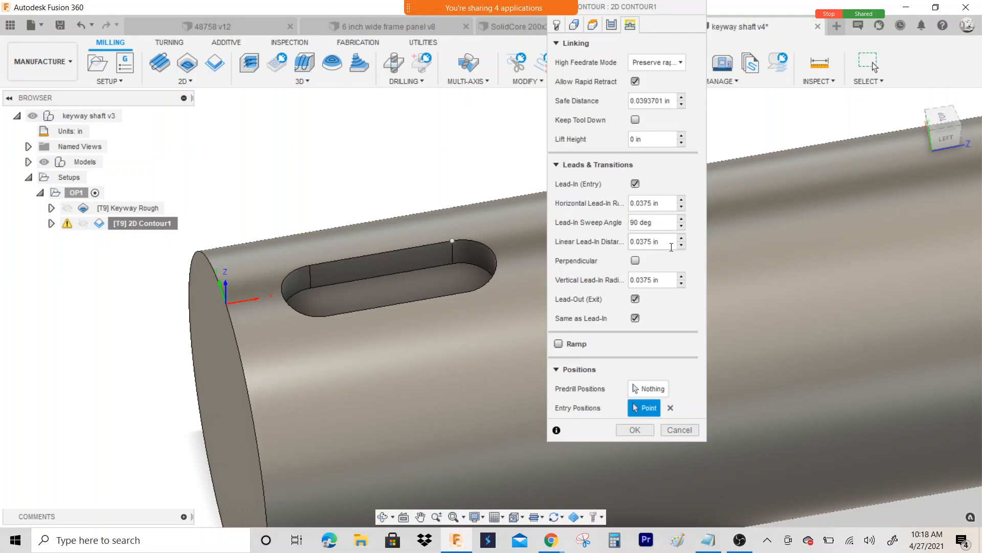
Set the linear lead-in distance and horizontal lead-in radius to 0.02 in and regenerate the contour toolpath.
left_click_drag(671, 248, 620, 233)
key("BackSpace")
type(".02")
left_click(675, 202)
left_click_drag(675, 202, 575, 207)
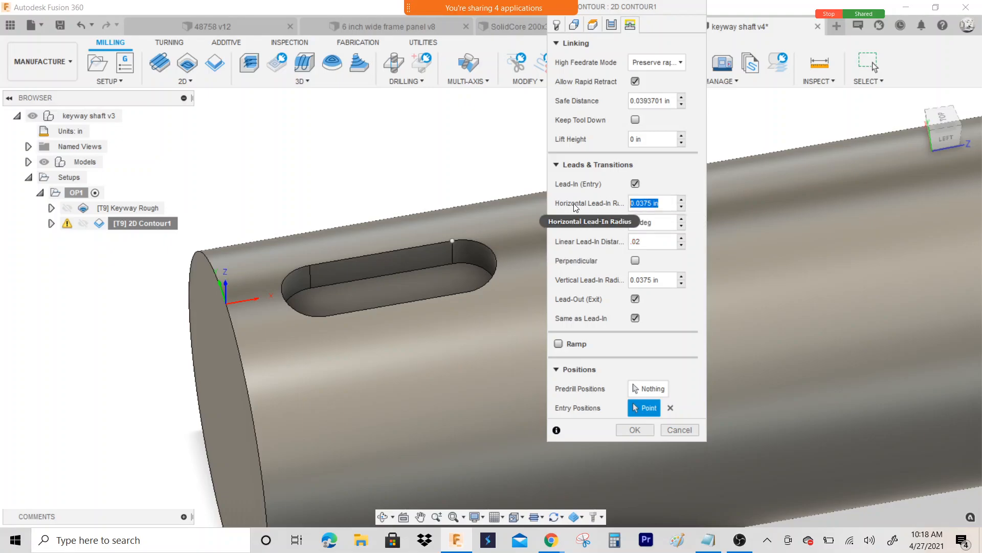
type(".02")
key("Return")
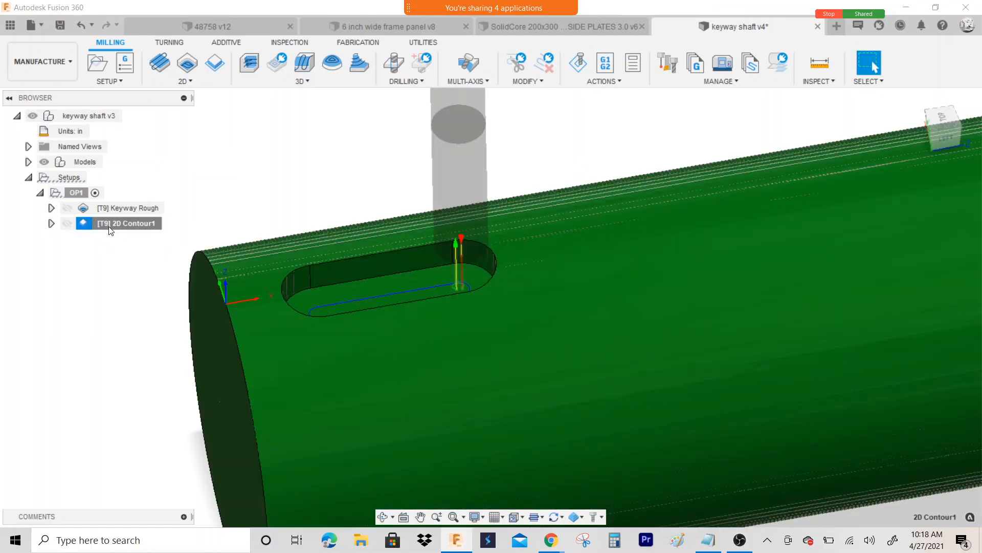
Reopen the 2D contour operation for editing at its lead-in and lead-out settings.
right_click(109, 229)
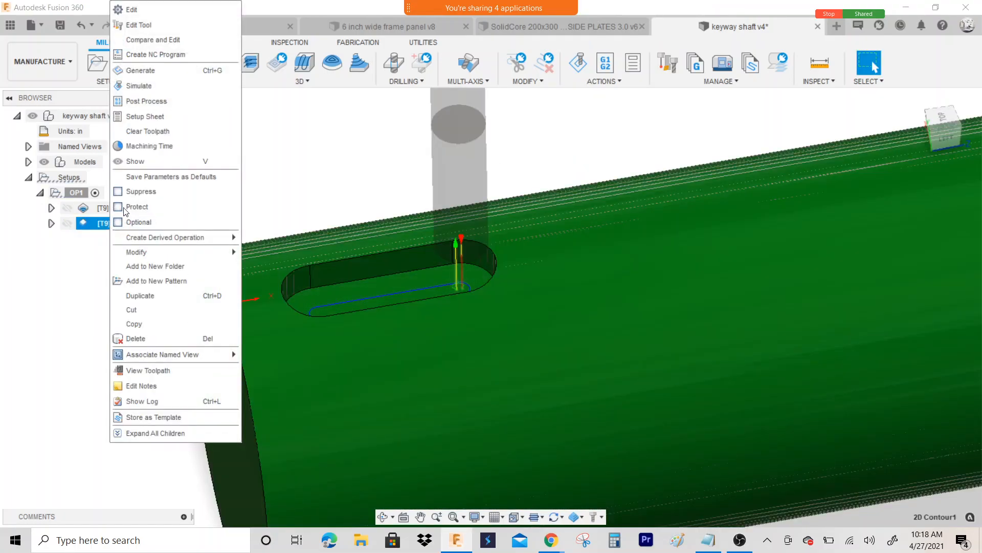
left_click(183, 9)
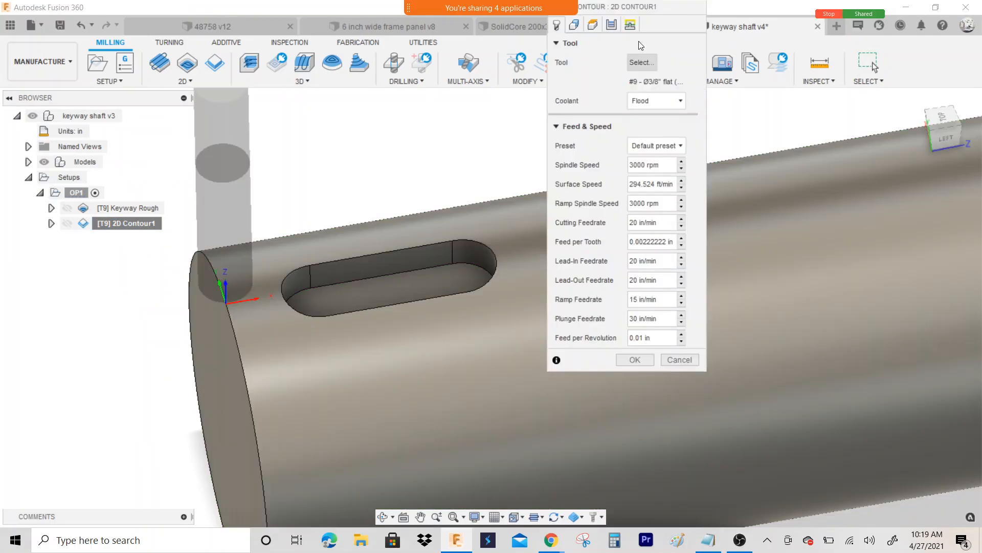
left_click(631, 25)
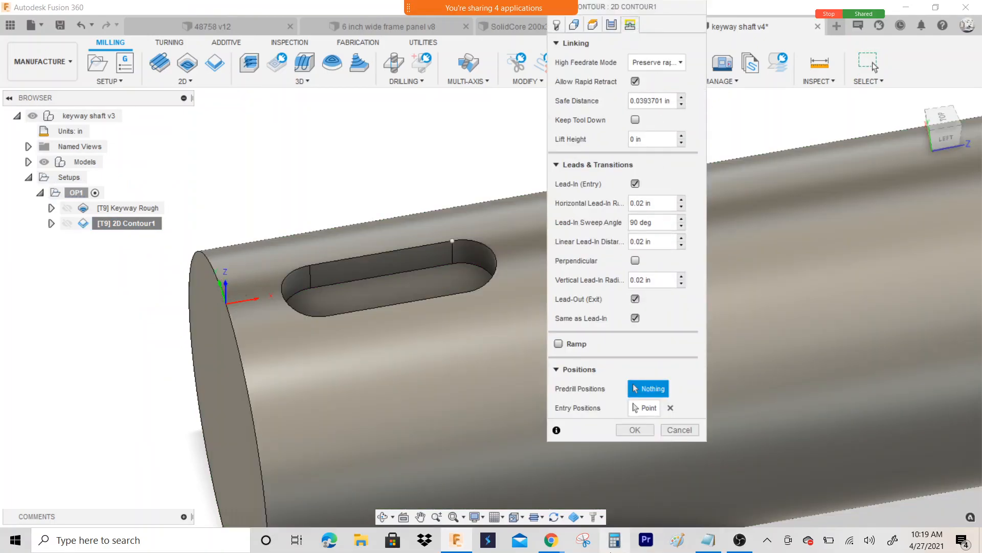
Switch to Calculator and compute 0.5 minus 0.02 minus 0.375, divided by 2.
left_click(615, 540)
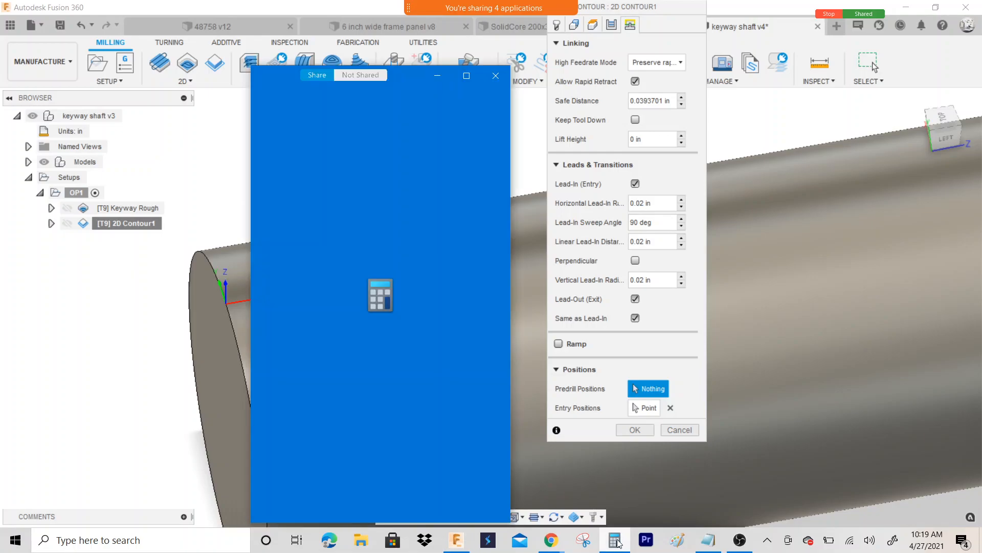
left_click(324, 75)
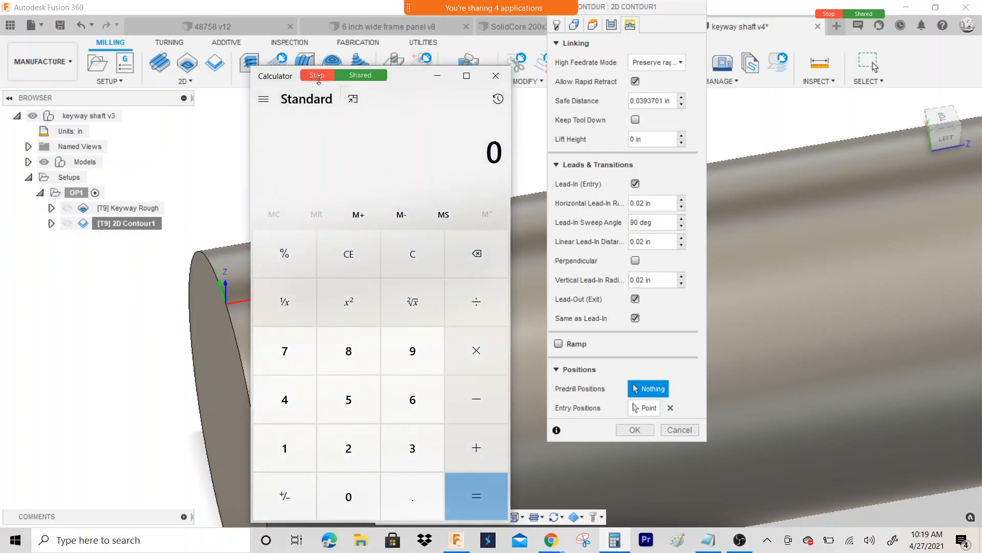
left_click_drag(398, 74, 331, 48)
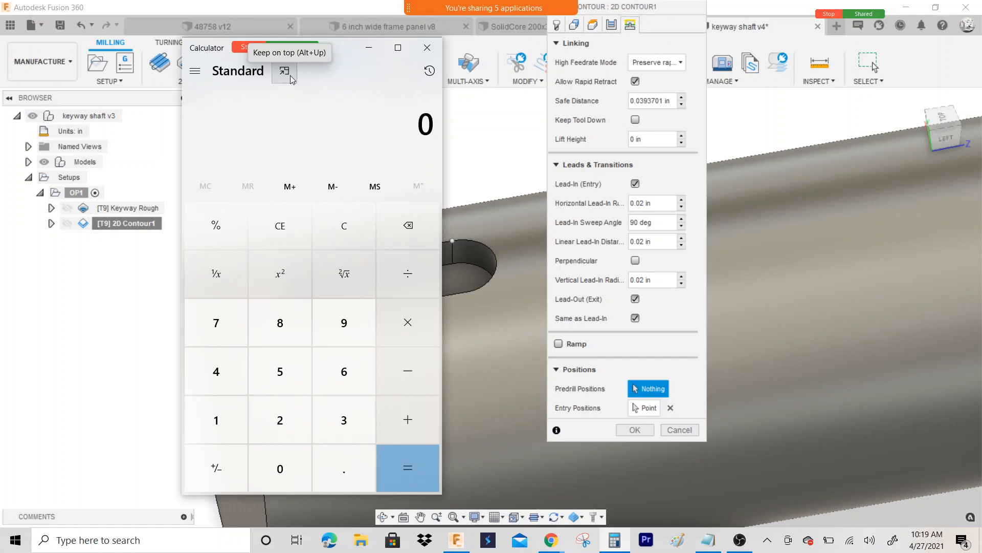
type(".5")
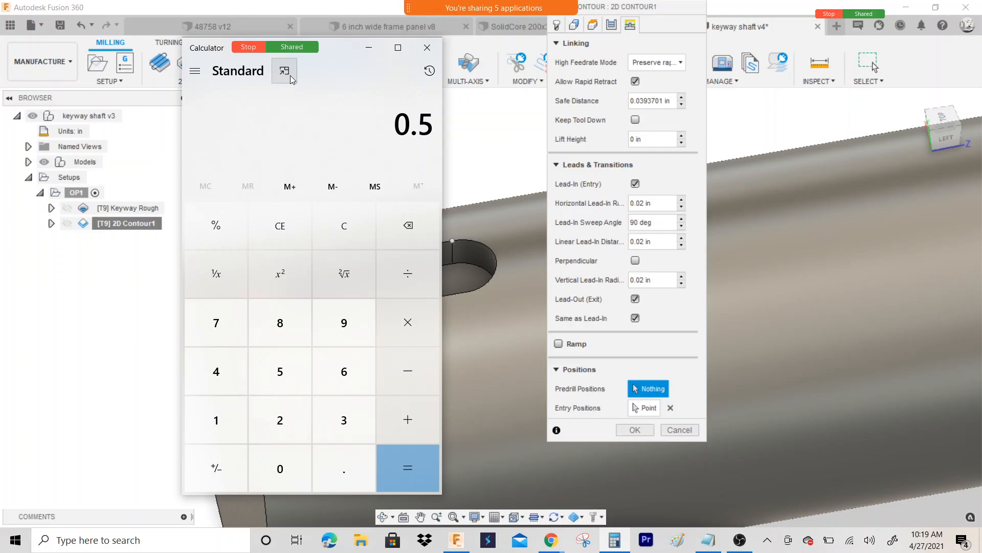
type("-0.02")
key("Return")
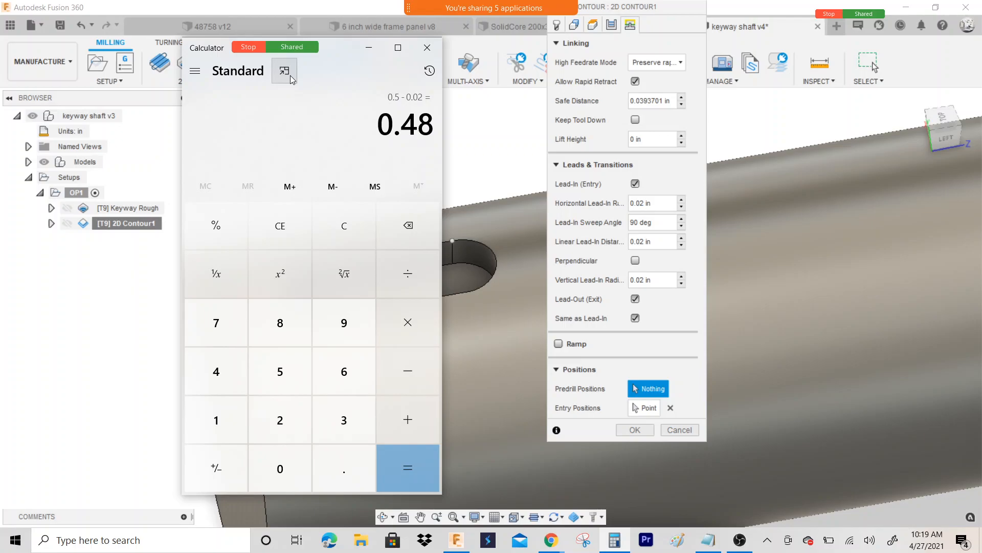
type("-.375")
key("Return")
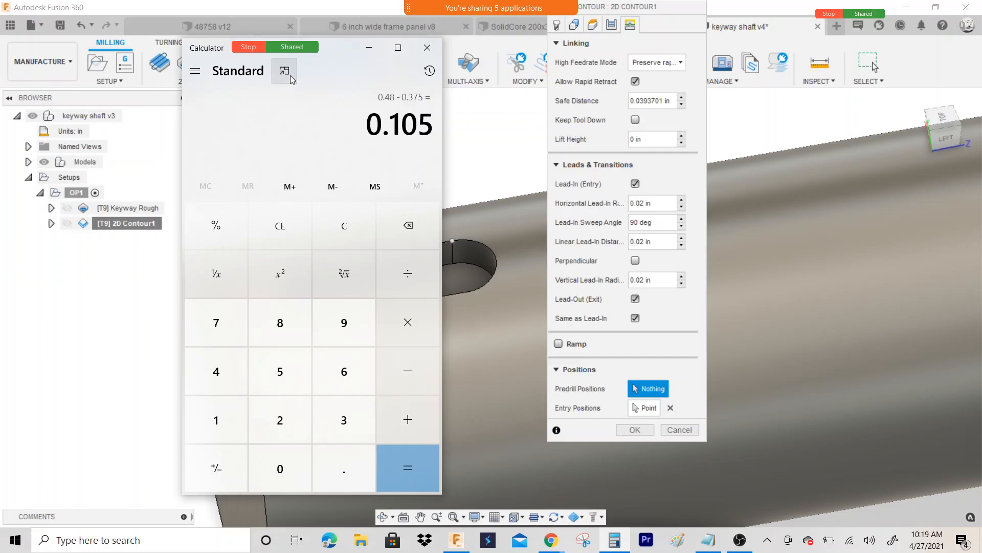
key("slash")
key("2")
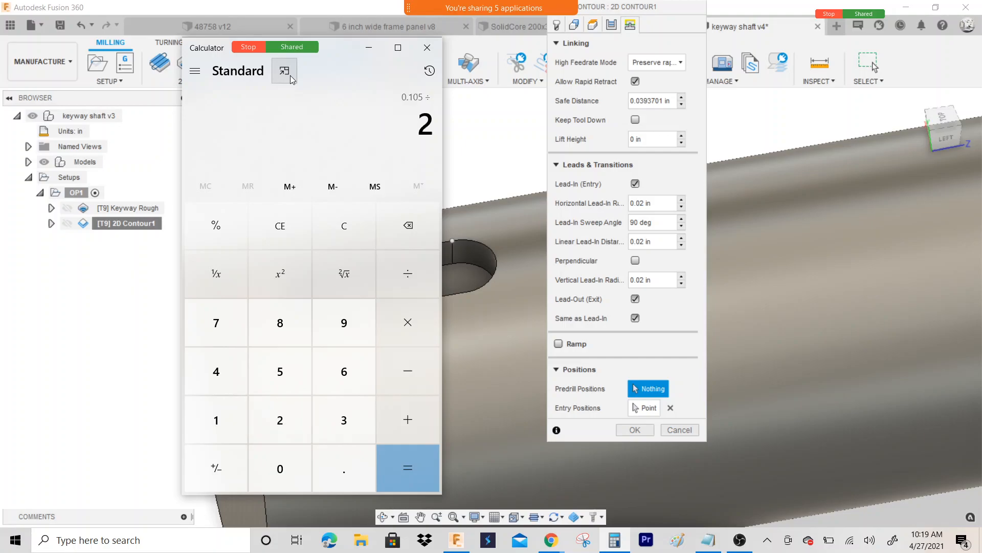
key("Return")
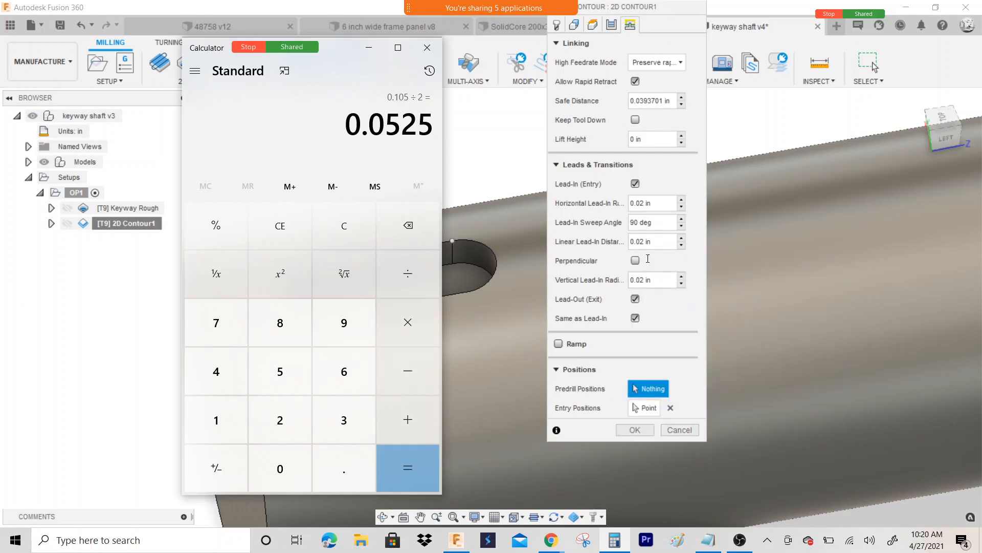
Check the compensation radius allowance in the 2D contour's pass settings and accept the operation.
left_click(613, 25)
left_click(613, 25)
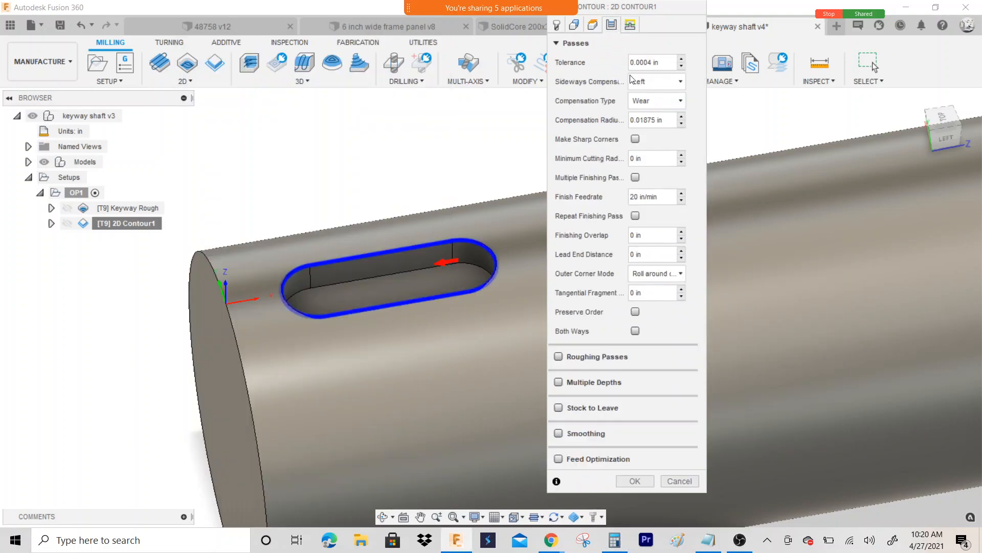
left_click(653, 121)
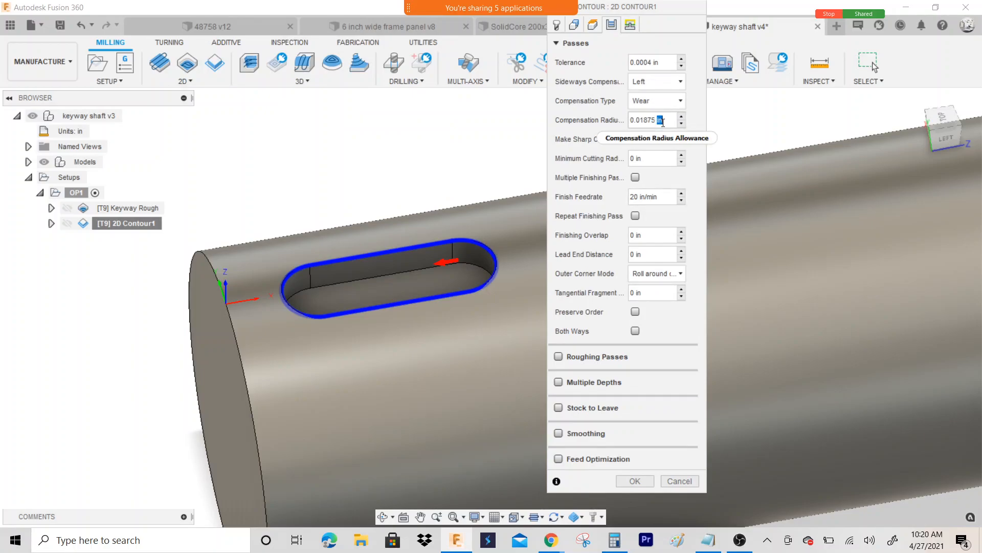
left_click(665, 121)
double_click(663, 122)
left_click(653, 122)
double_click(653, 123)
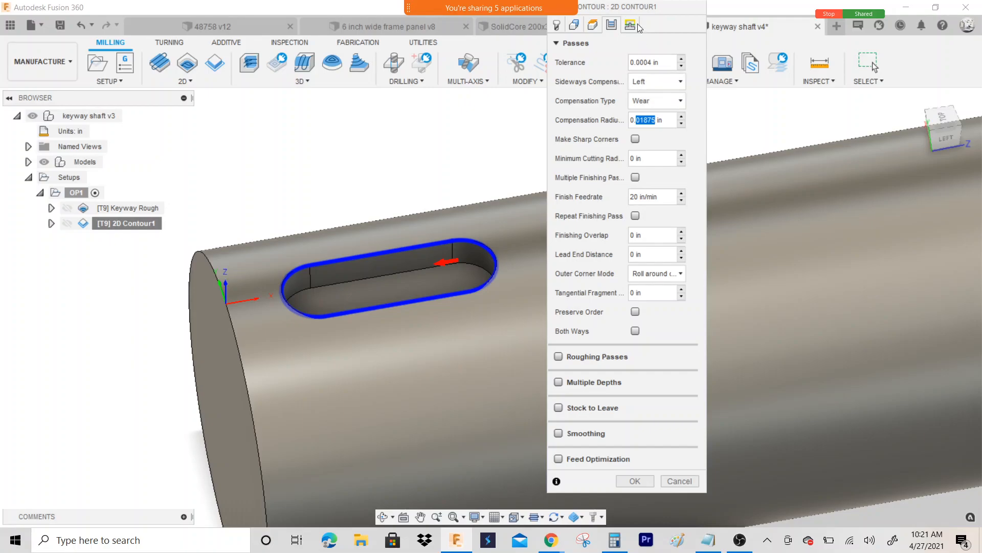
left_click_drag(646, 5, 644, 48)
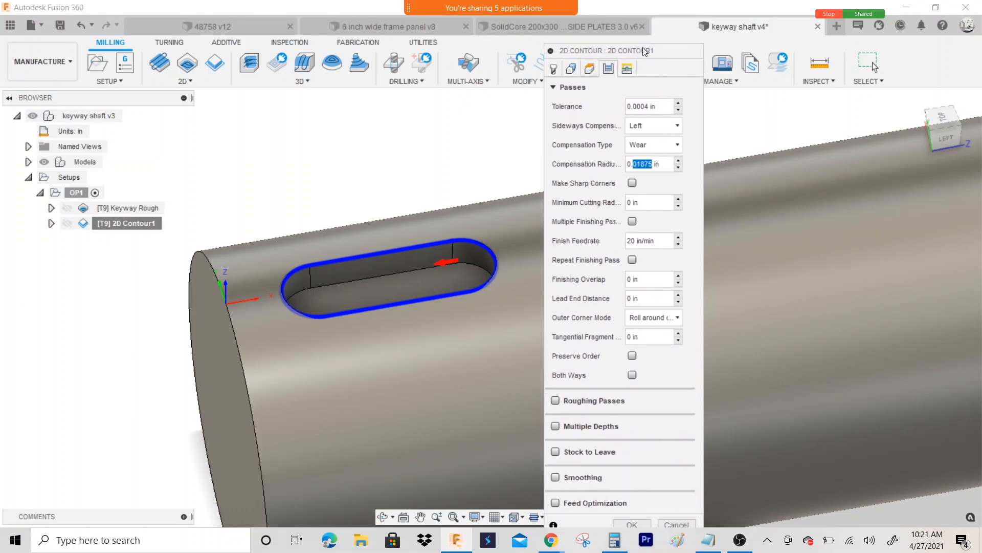
left_click(667, 166)
left_click_drag(668, 167, 592, 161)
key("Return")
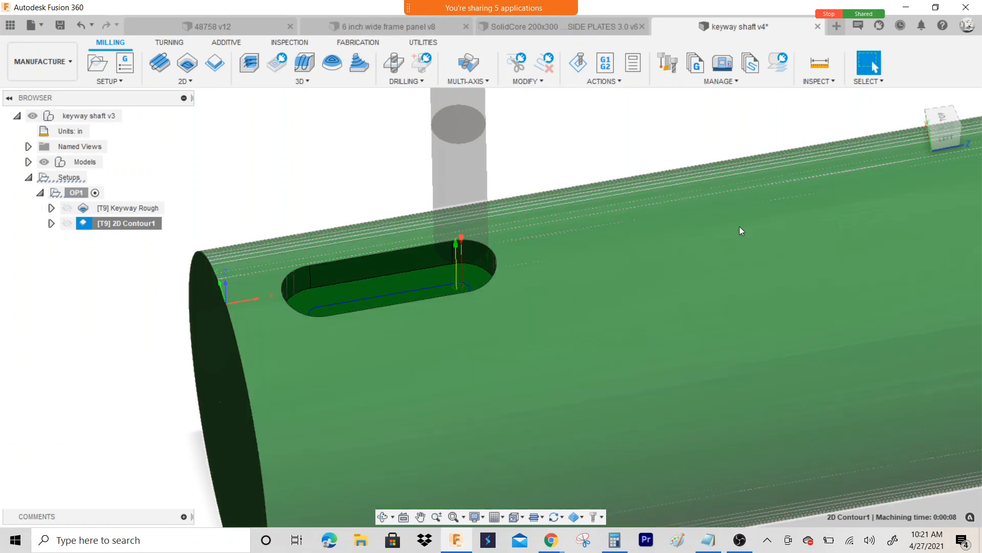
Examine the contour's lead-in and lead-out, and simulate the 2D Contour from above at slower playback, pausing near the wall entry.
mouse_move(938, 137)
left_mouse_down()
mouse_move(3, 125)
mouse_move(57, 87)
mouse_move(61, 174)
mouse_move(10, 164)
left_mouse_up()
left_click_drag(865, 149, 907, 141)
scroll(466, 329, "up", 6)
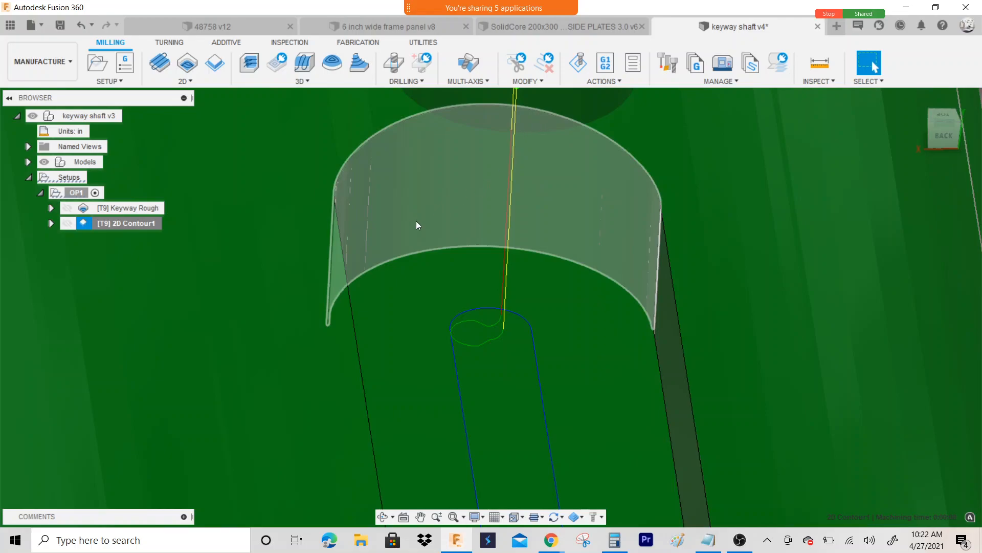
scroll(413, 221, "down", 5)
mouse_move(948, 134)
left_mouse_down()
mouse_move(945, 115)
mouse_move(908, 114)
mouse_move(919, 102)
mouse_move(950, 114)
left_mouse_up()
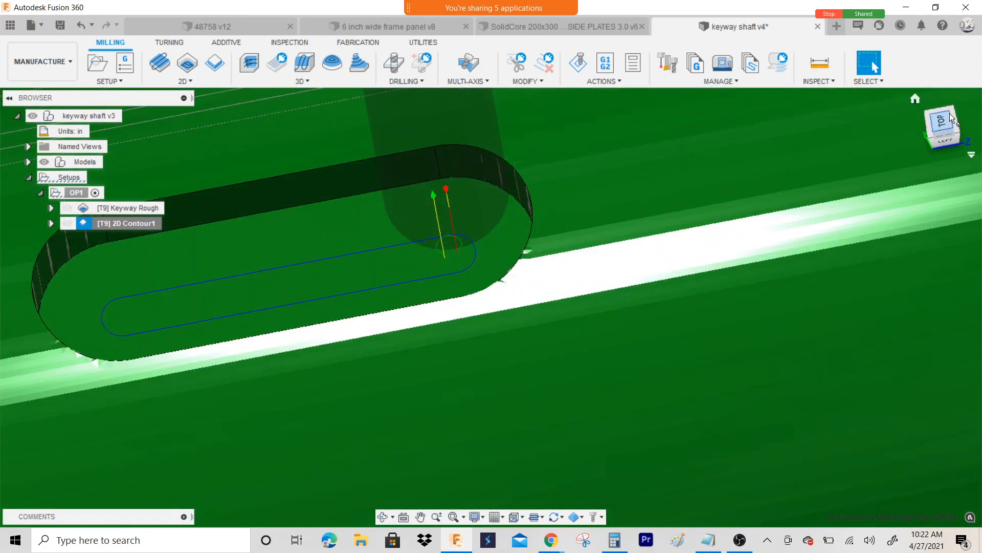
left_click(948, 115)
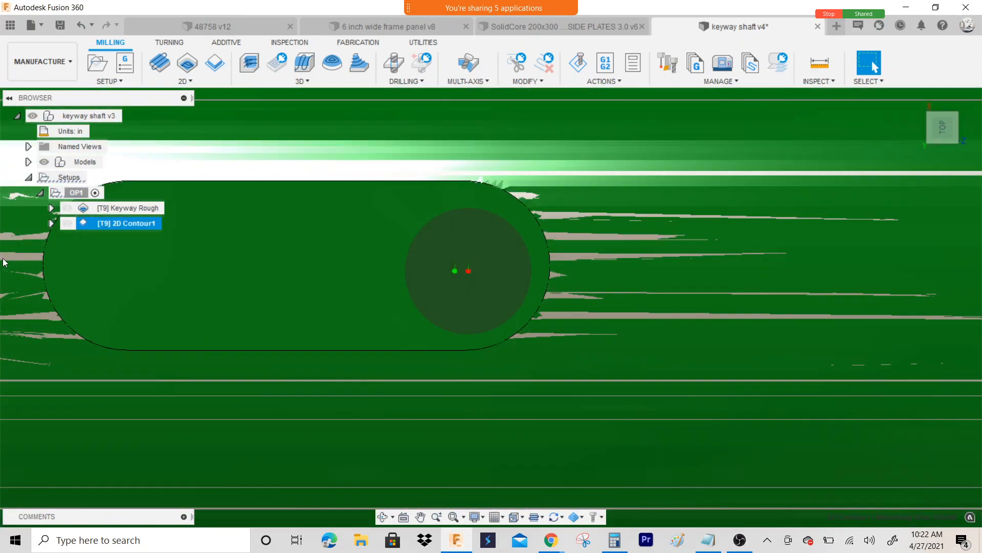
right_click(143, 223)
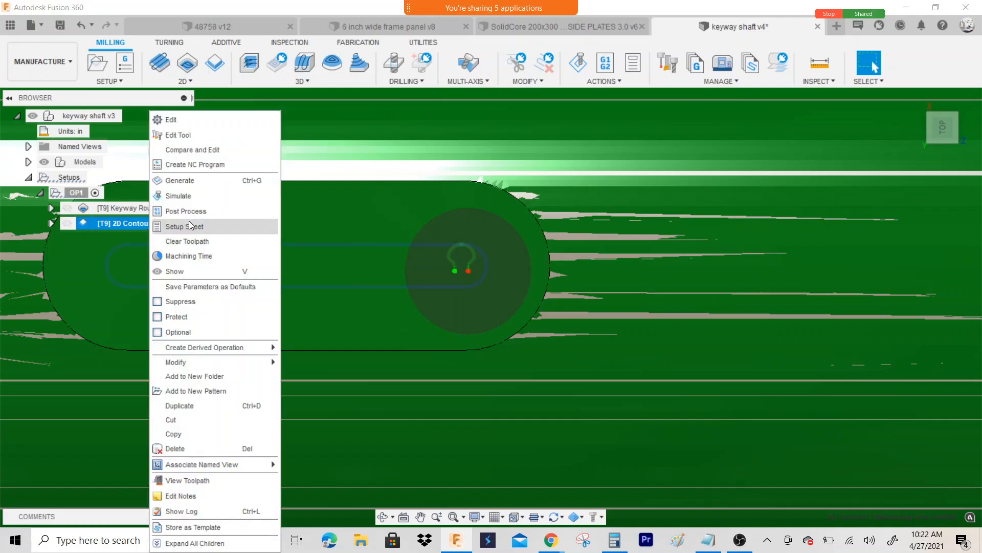
left_click(201, 198)
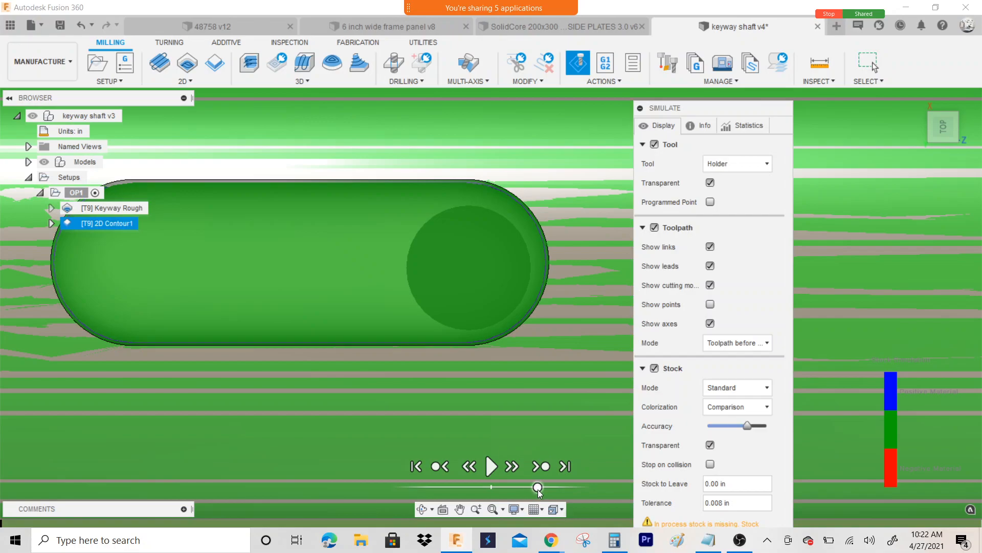
left_click_drag(538, 487, 519, 488)
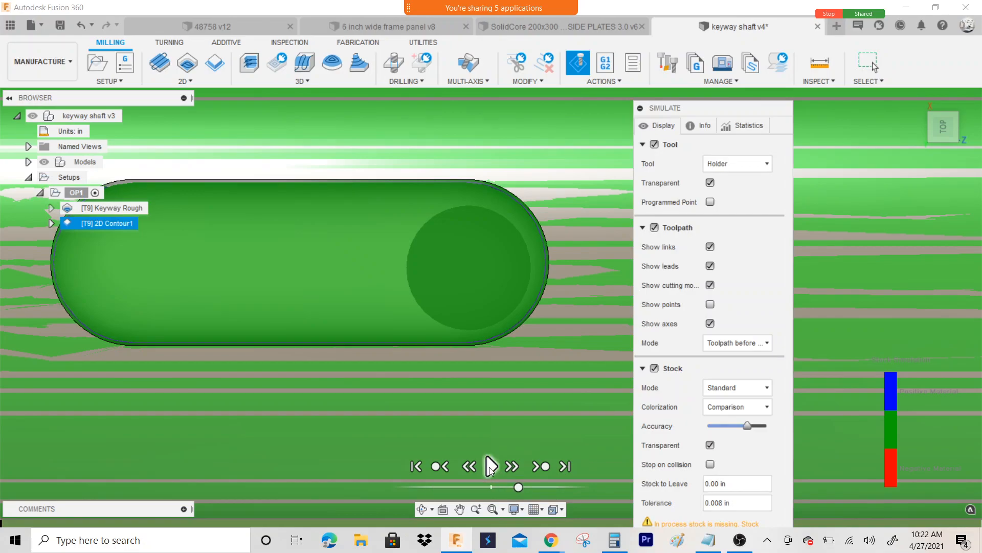
left_click(491, 466)
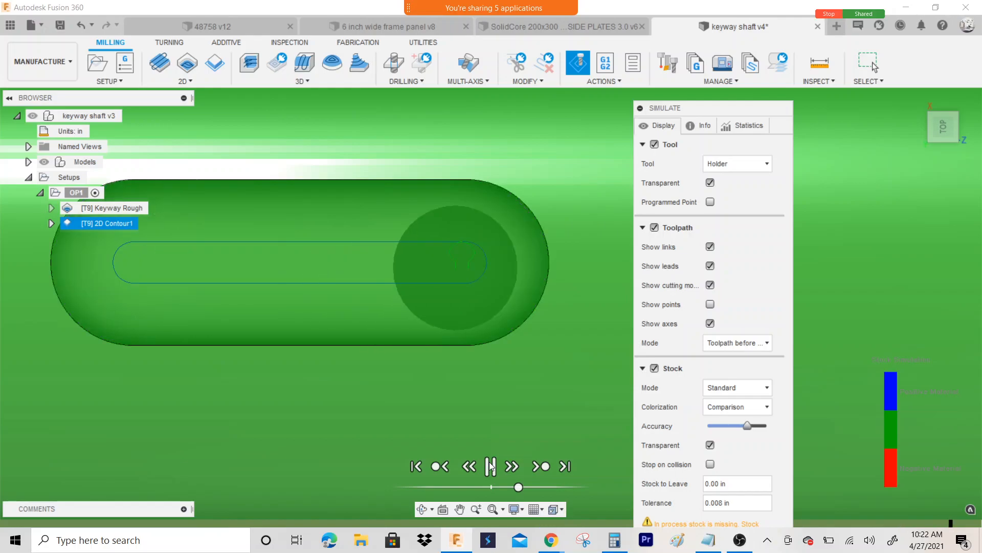
left_click(490, 466)
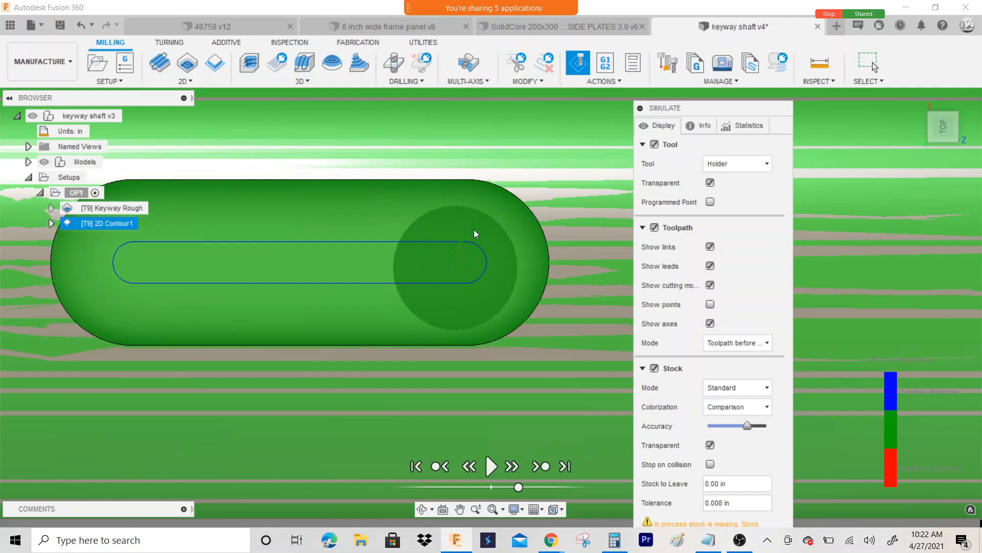
left_click(606, 423)
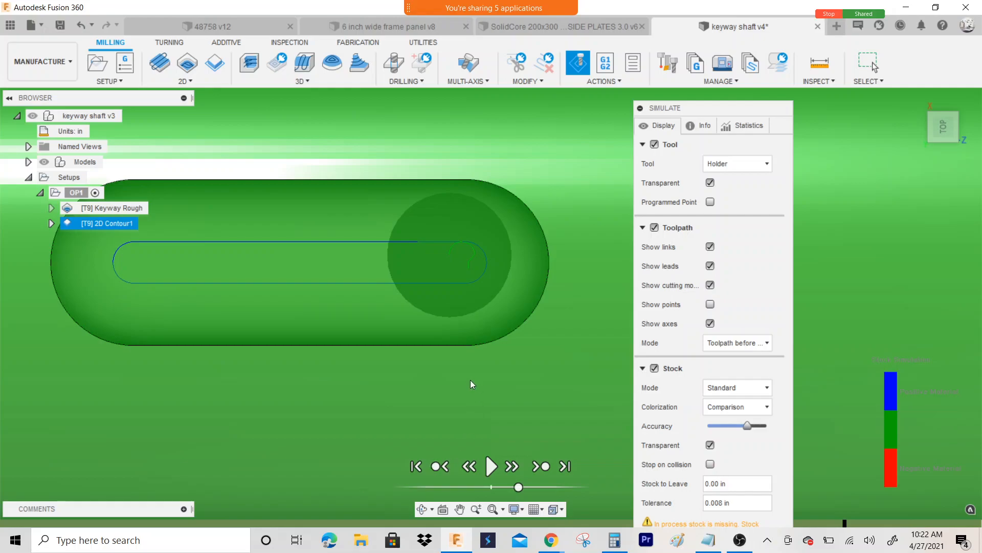
Inspect the simulated tool from an angled view near the keyway's straight wall and inner rounded end, and exit the simulation.
left_click(947, 130)
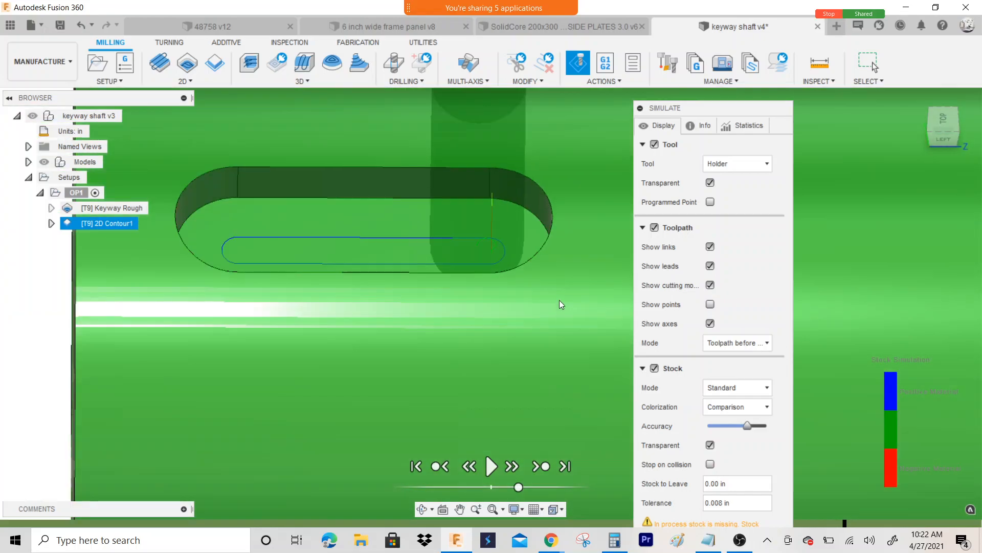
mouse_move(945, 144)
left_mouse_down()
mouse_move(945, 128)
mouse_move(966, 139)
mouse_move(933, 132)
left_mouse_up()
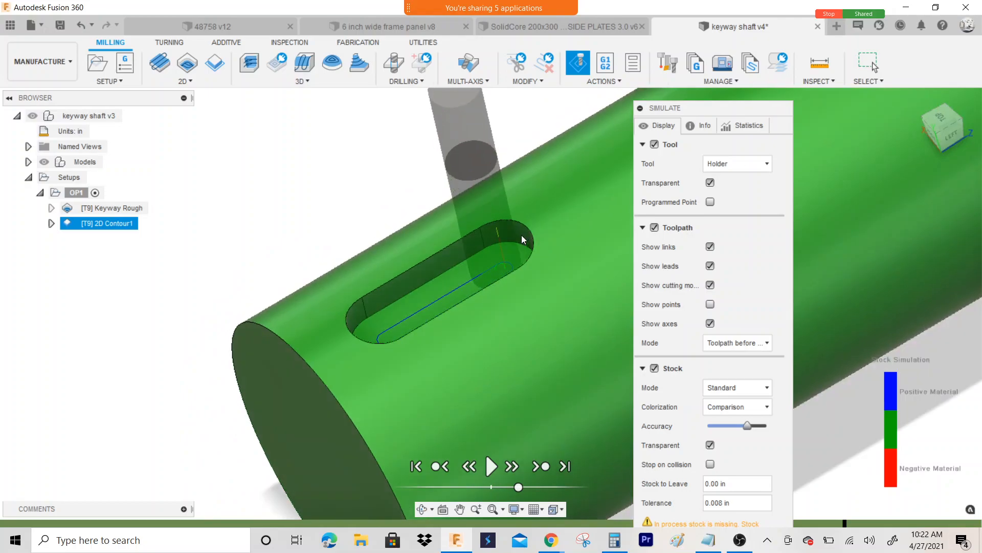
scroll(523, 235, "up", 5)
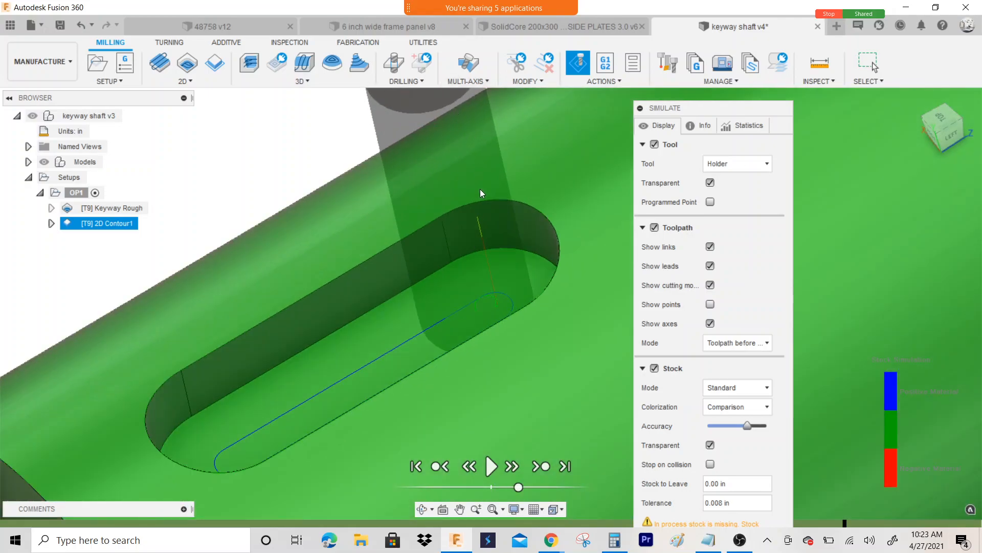
scroll(419, 216, "down", 2)
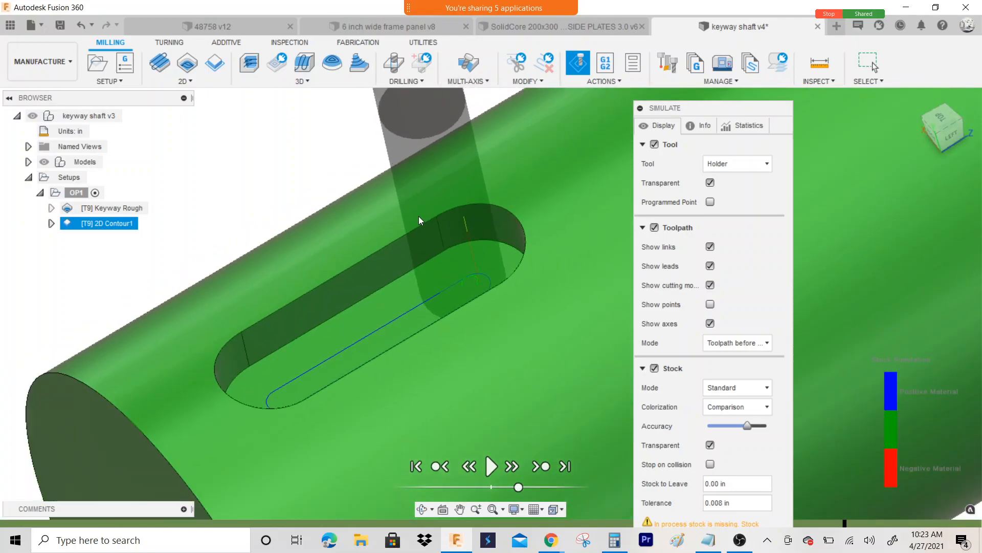
scroll(418, 218, "up", 3)
scroll(417, 217, "up", 1)
scroll(447, 243, "up", 3)
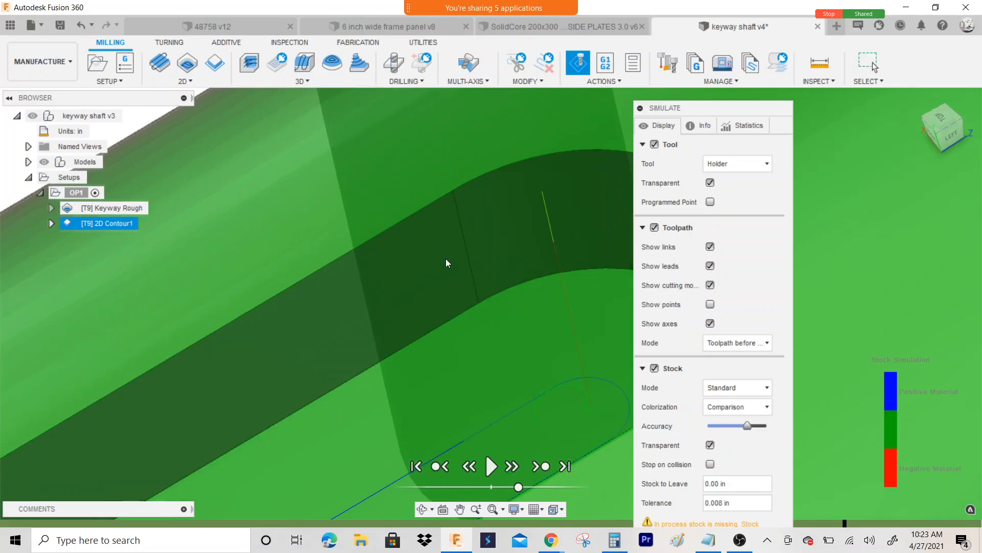
scroll(445, 258, "down", 5)
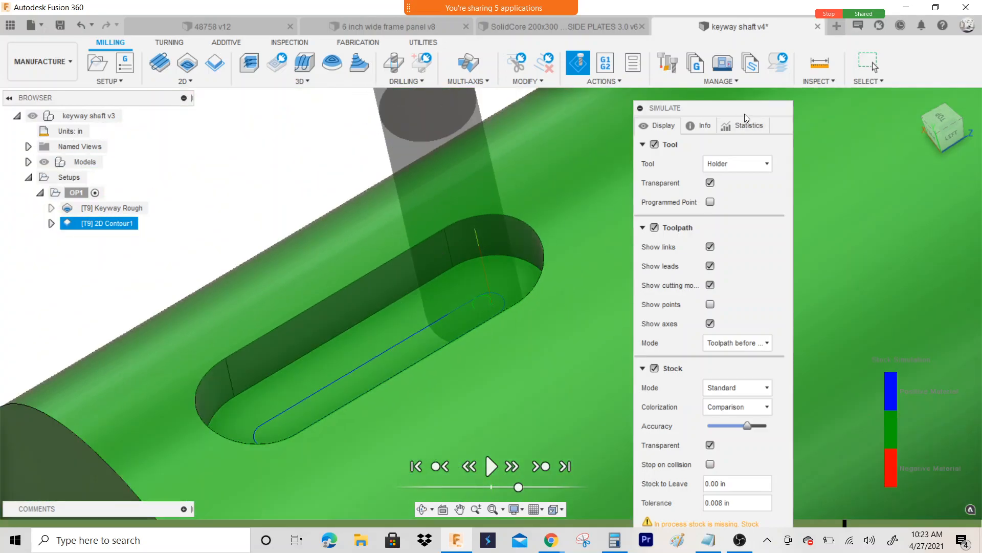
left_click_drag(729, 108, 626, 34)
key("Escape")
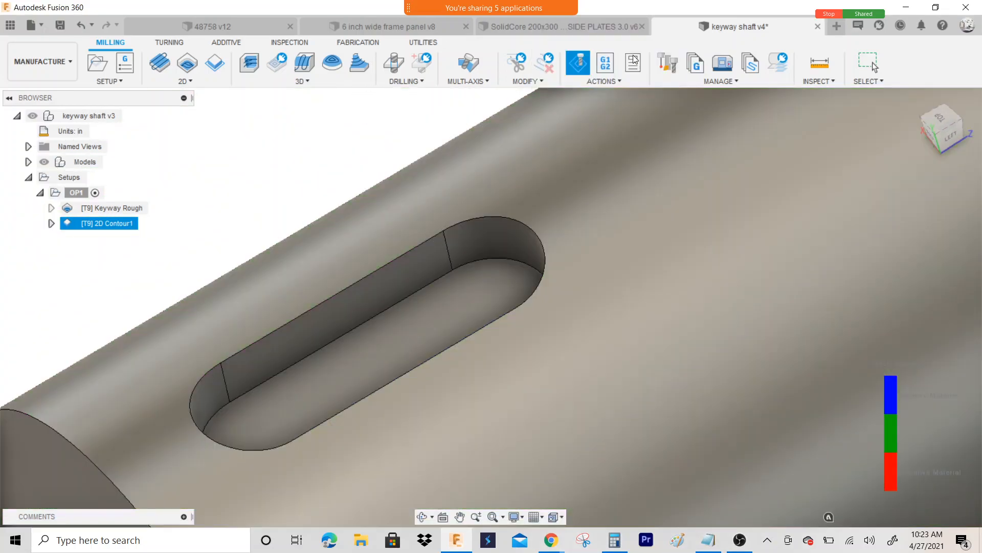
Save the document as a new version and open post processing for the OP1 setup.
left_click(60, 25)
left_click(487, 290)
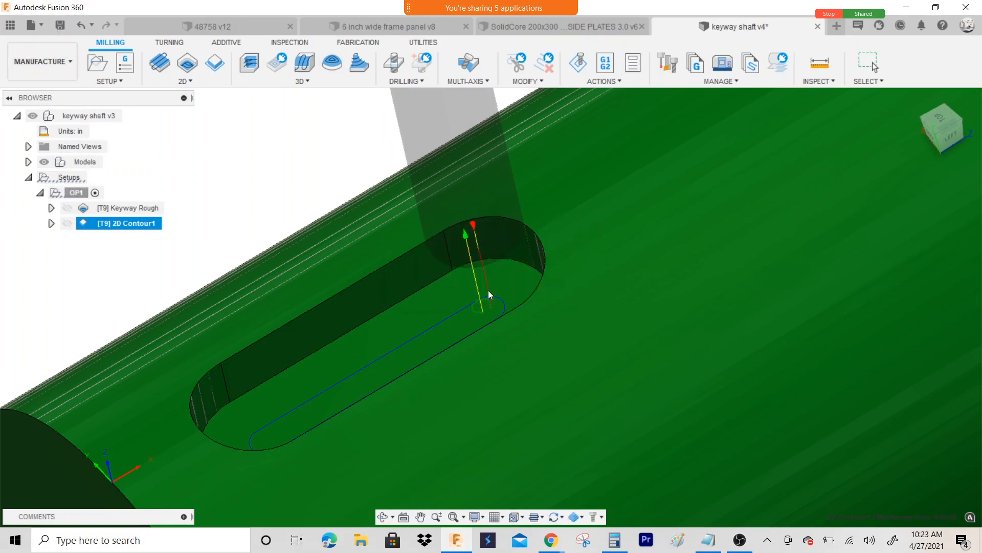
left_click(77, 193)
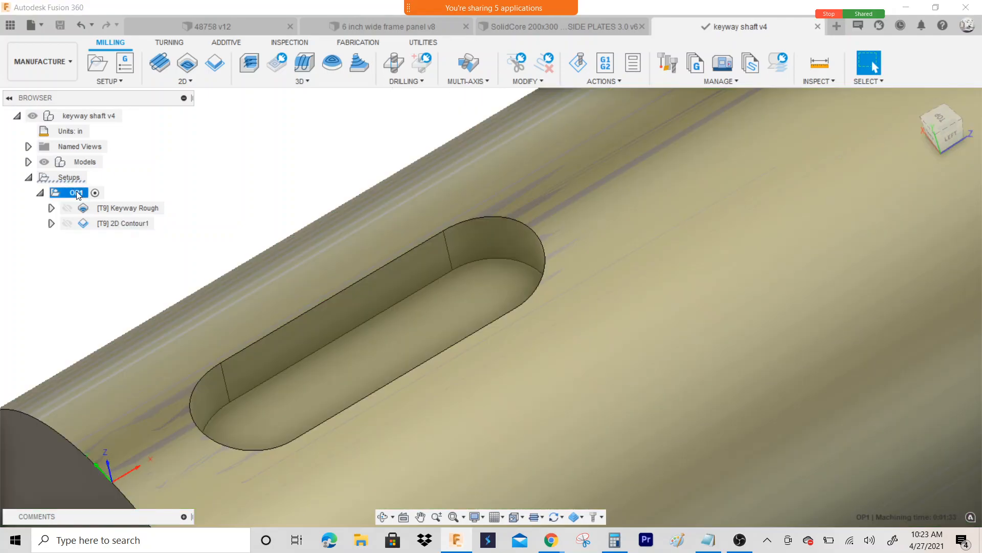
right_click(77, 195)
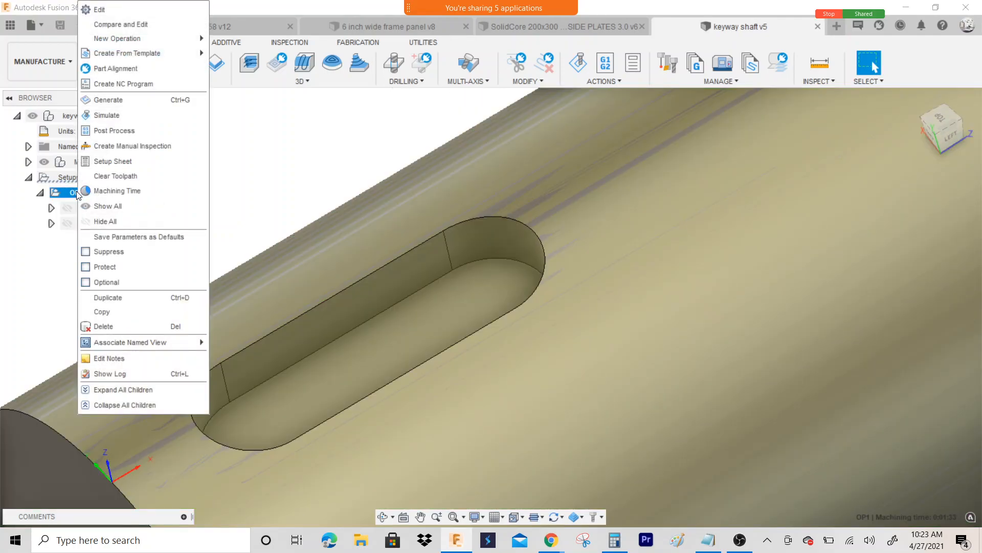
left_click(136, 130)
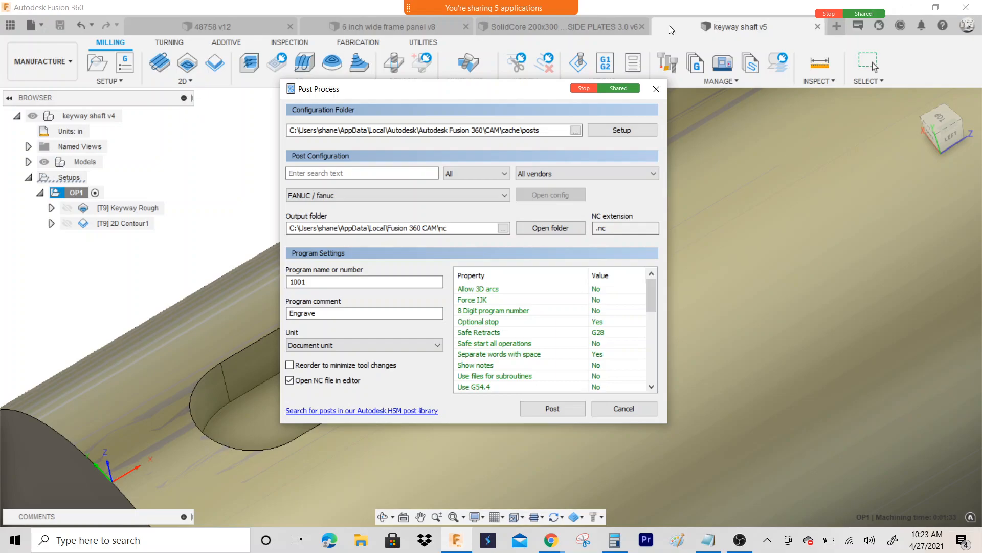
Filter the posts to Haas Automation milling and choose the HAAS (pre-NGC) / haas post configuration.
left_click(620, 173)
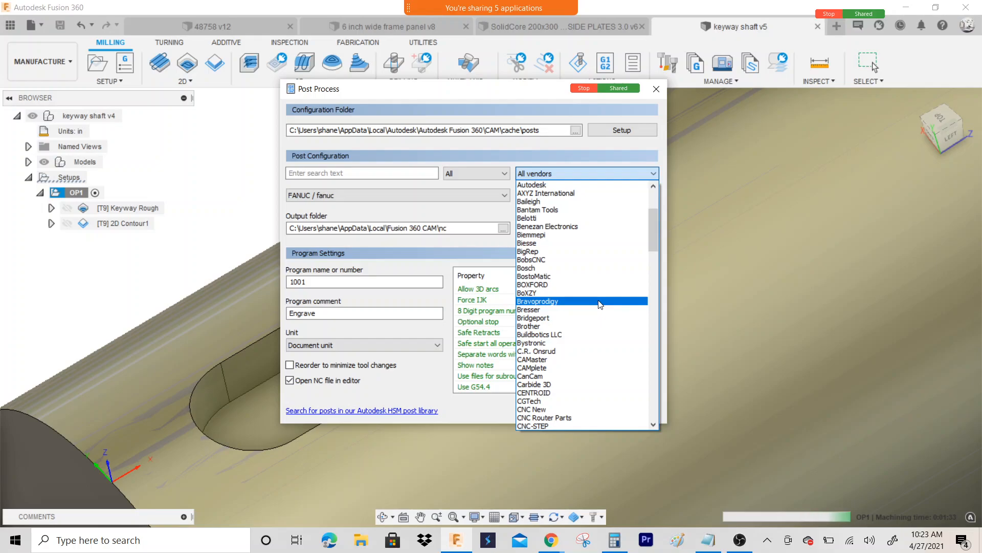
scroll(588, 315, "down", 2)
scroll(588, 316, "down", 5)
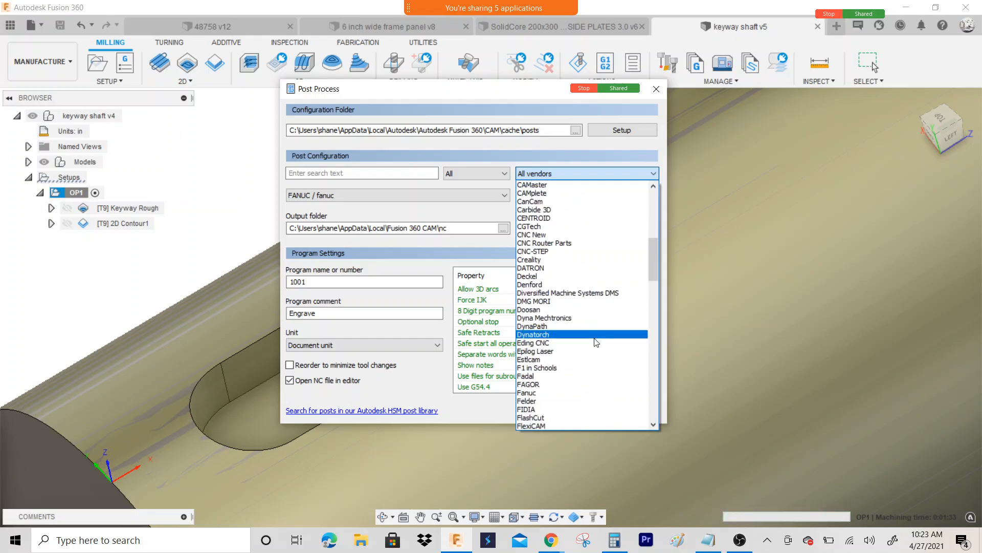
scroll(596, 343, "down", 6)
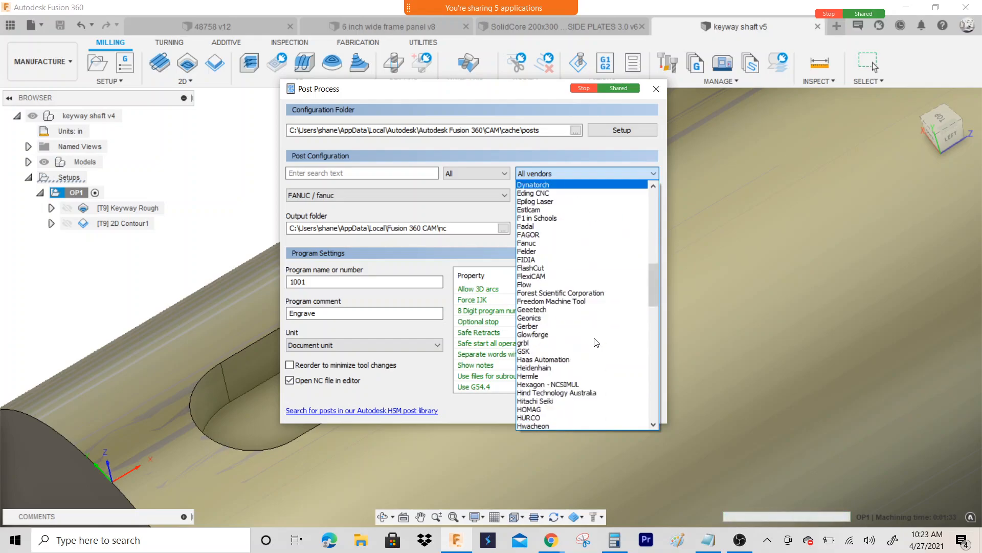
scroll(597, 342, "down", 6)
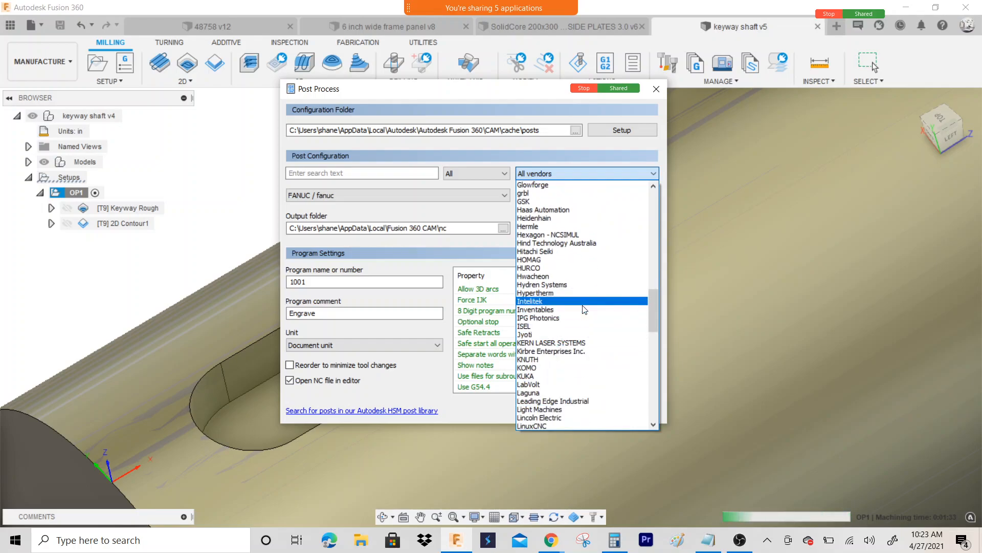
left_click(545, 210)
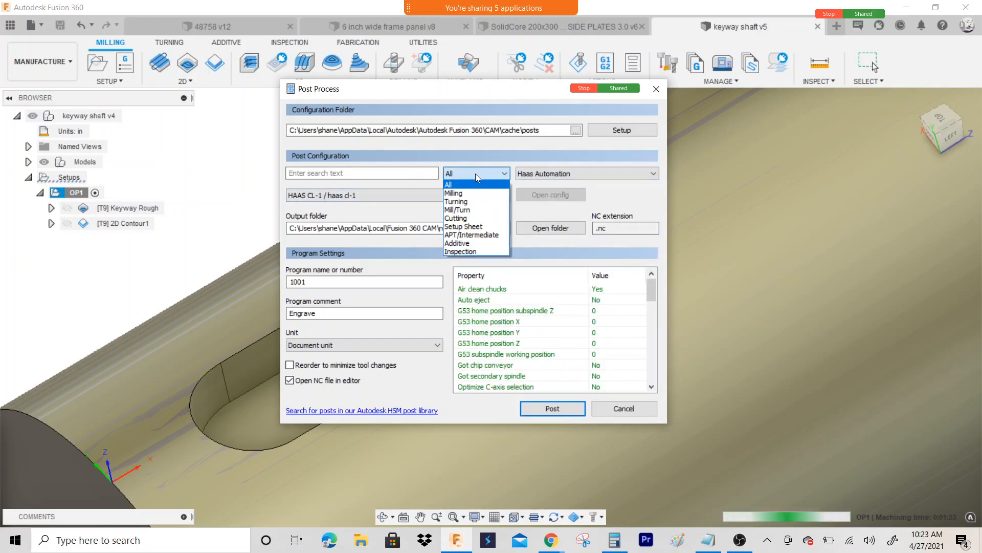
left_click(463, 193)
left_click(385, 199)
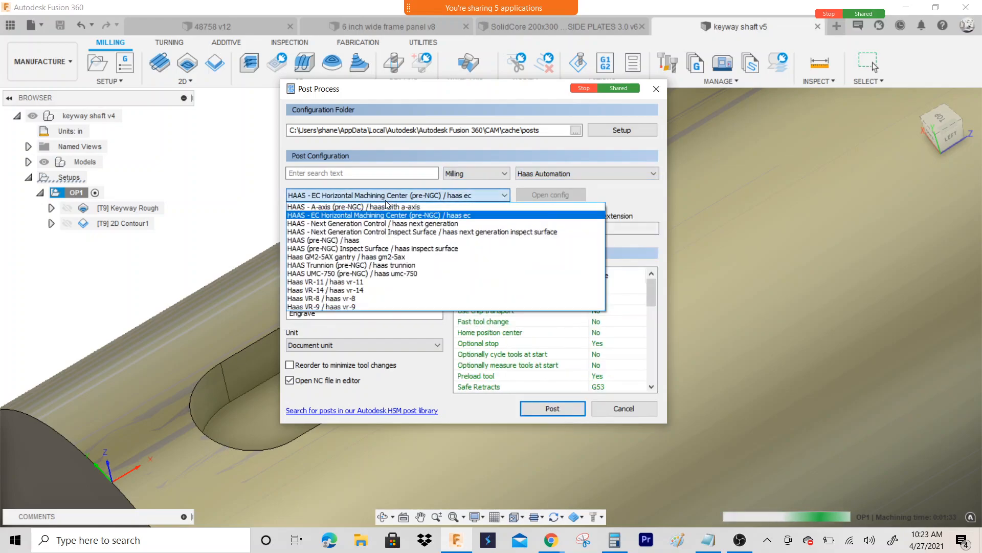
left_click(377, 241)
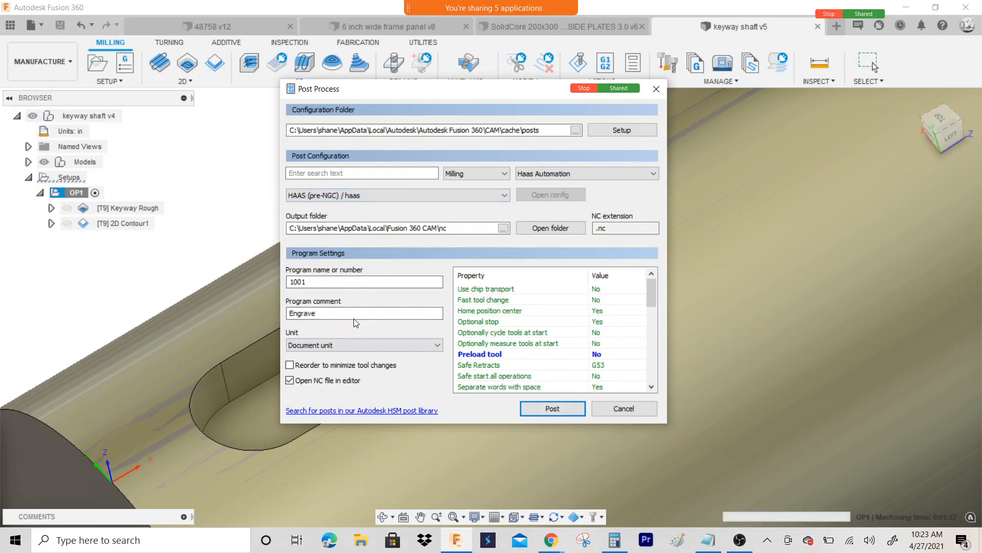
Set the program comment to Keyway and the program number to 51, and post the code as 51.nc.
double_click(304, 313)
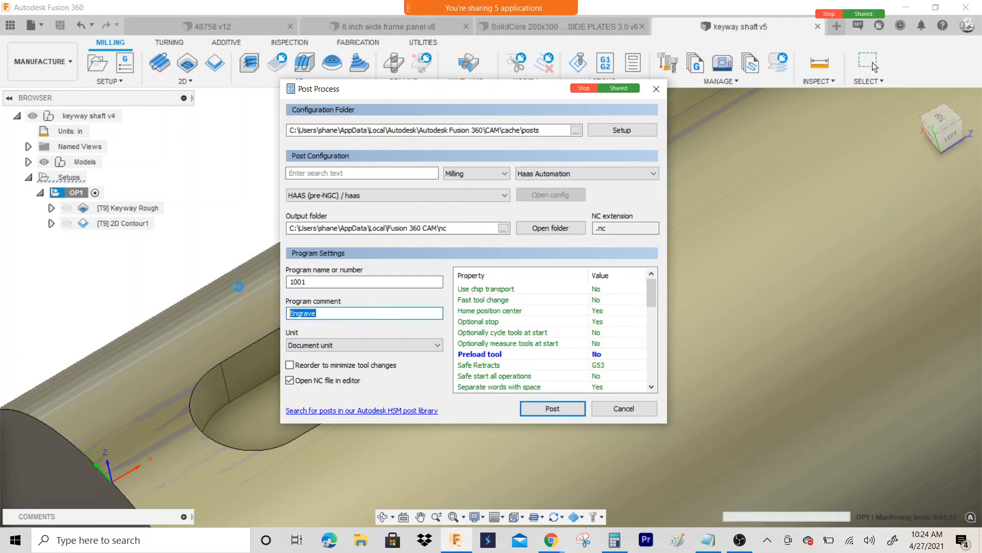
type("Keyway")
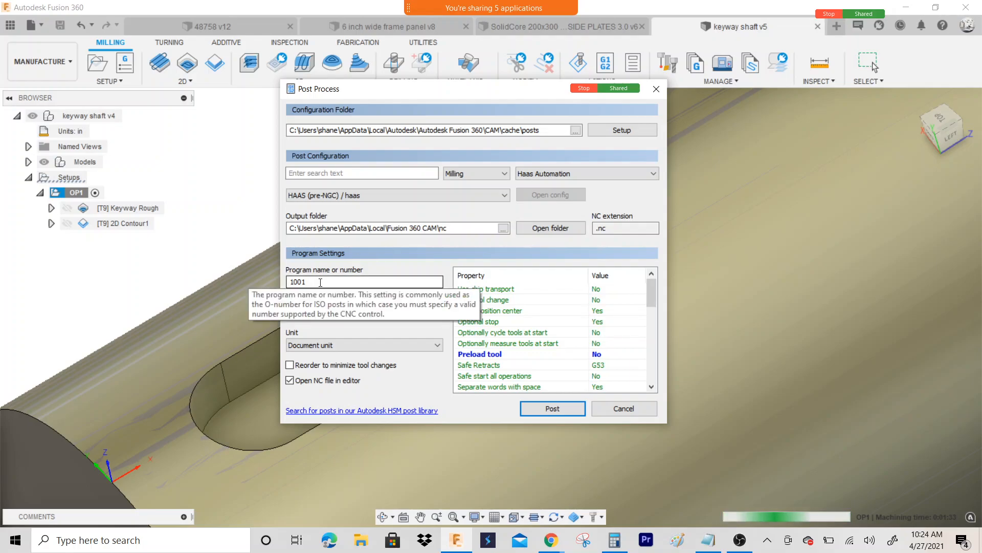
key("shift+Tab")
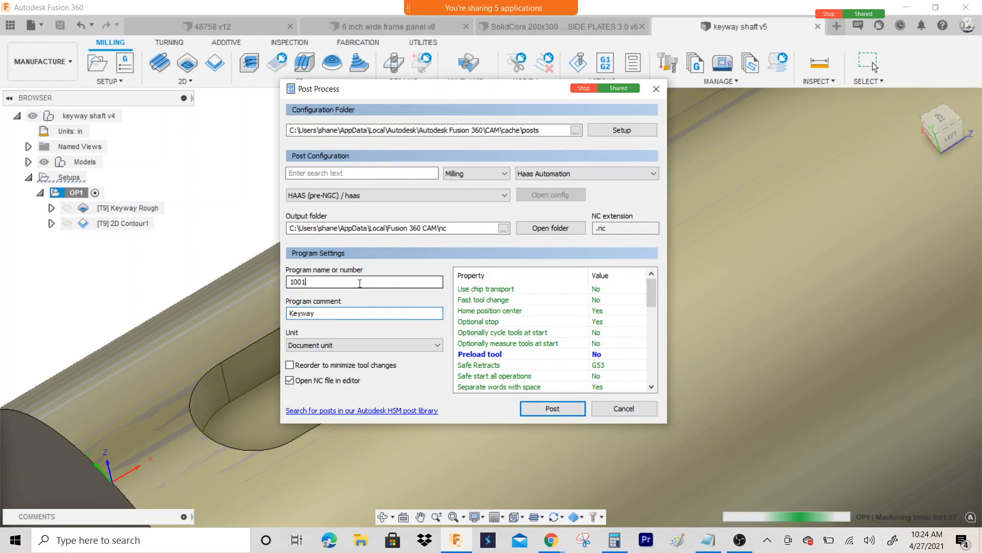
type("51")
key("Return")
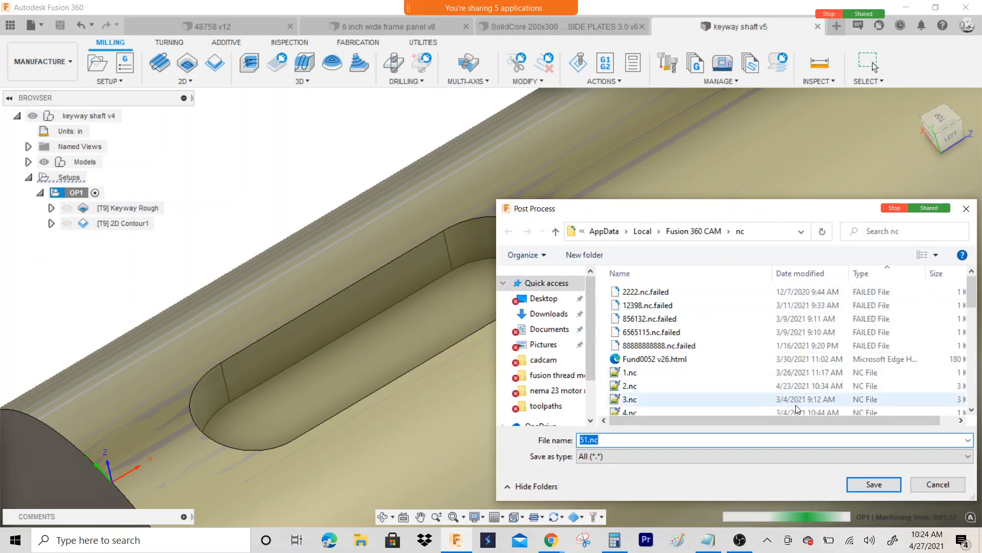
left_click(874, 484)
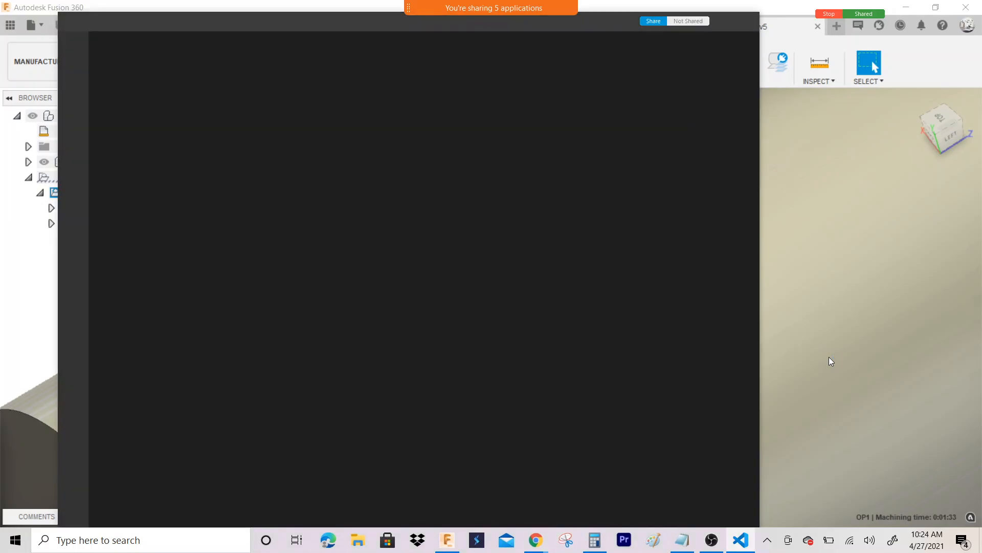
Switch to the posted 51.nc in Visual Studio Code, enlarge the editor and examine the header and Keyway Rough code.
left_click(653, 22)
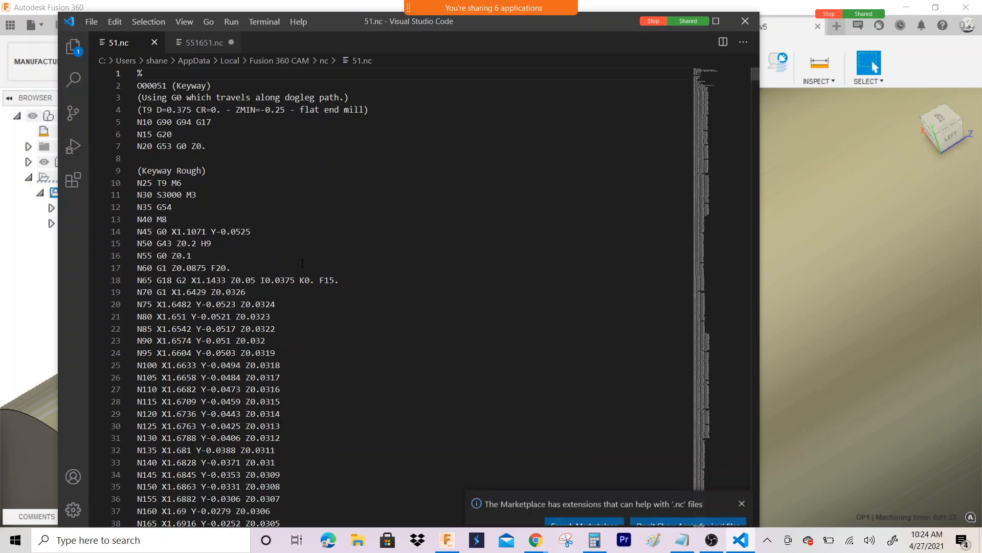
scroll(300, 262, "down", 1)
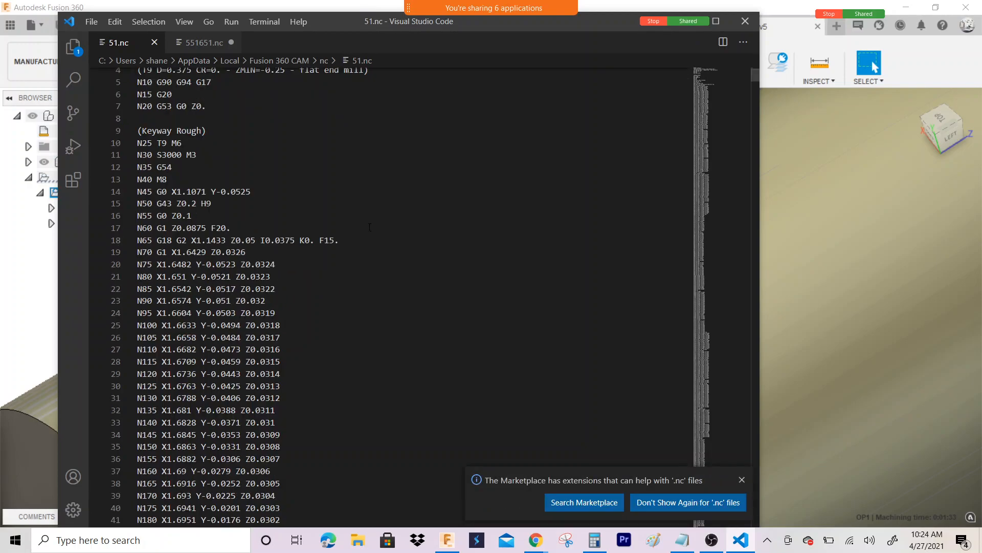
left_click(716, 21)
scroll(122, 131, "down", 20)
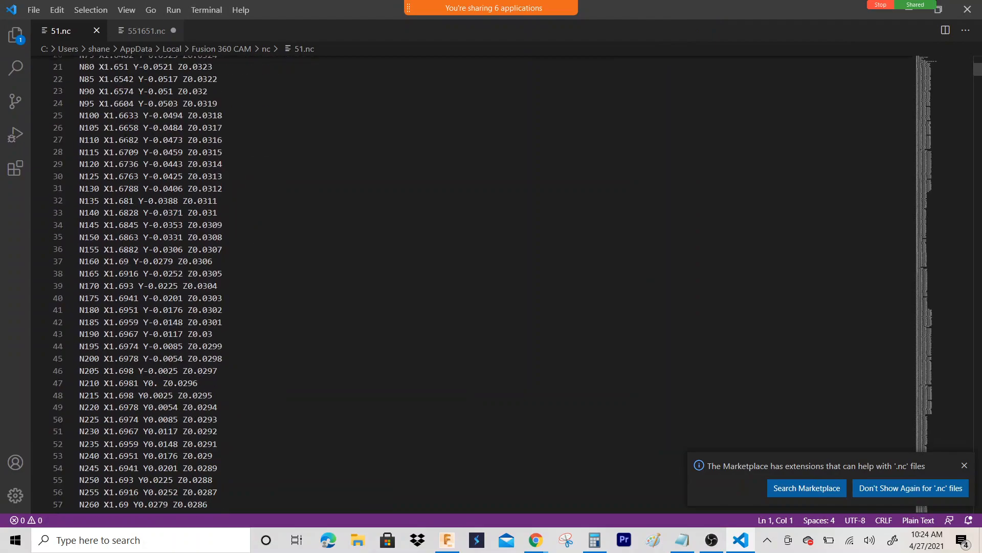
scroll(131, 154, "down", 20)
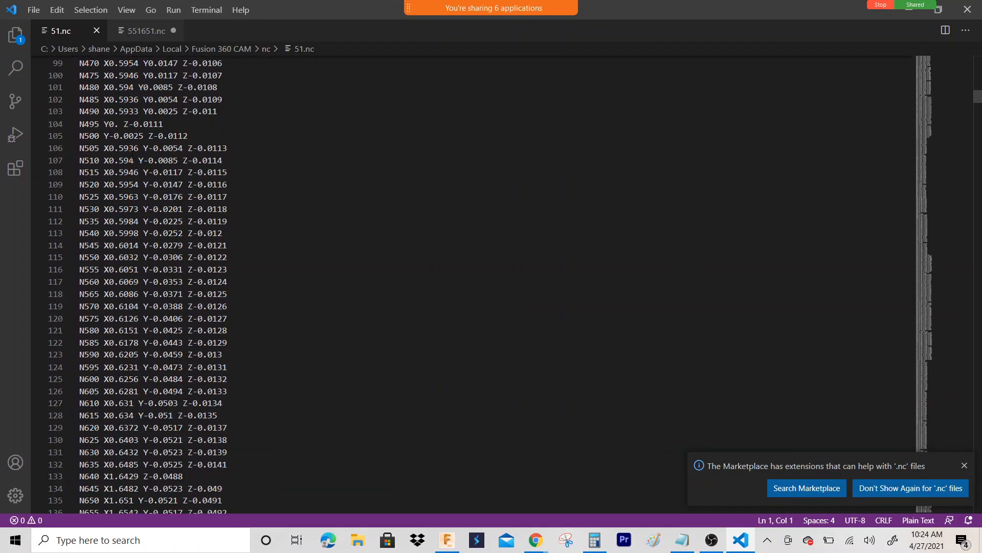
scroll(156, 173, "down", 20)
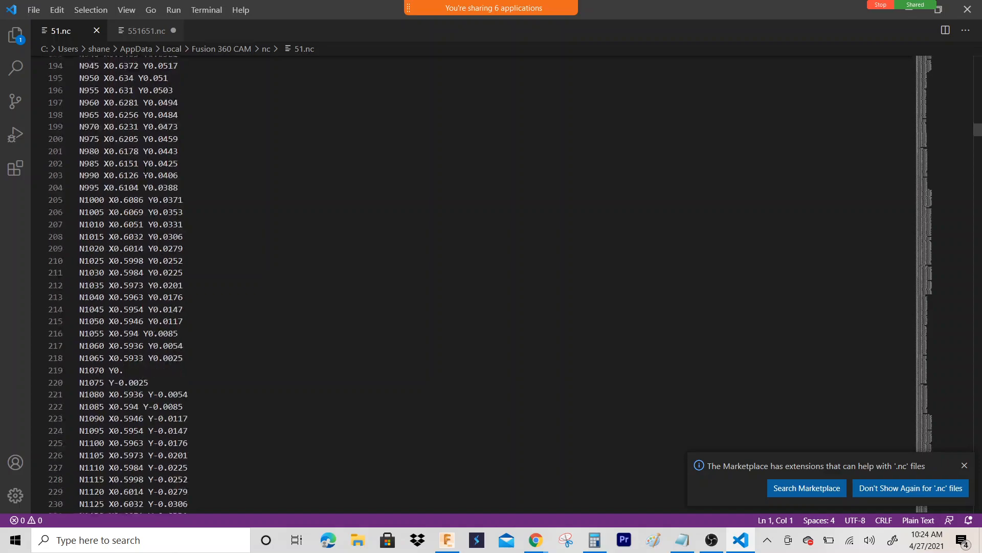
scroll(155, 173, "down", 20)
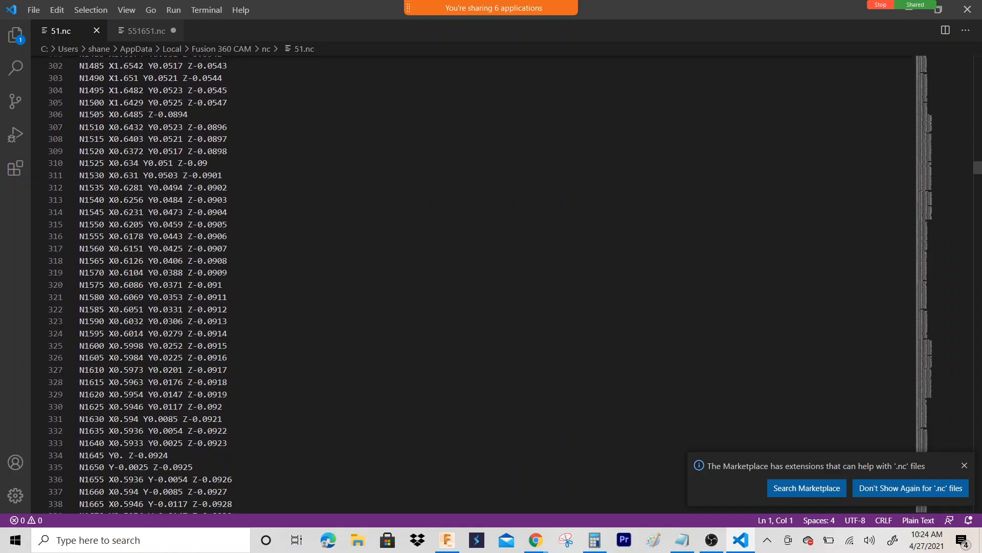
scroll(243, 154, "down", 20)
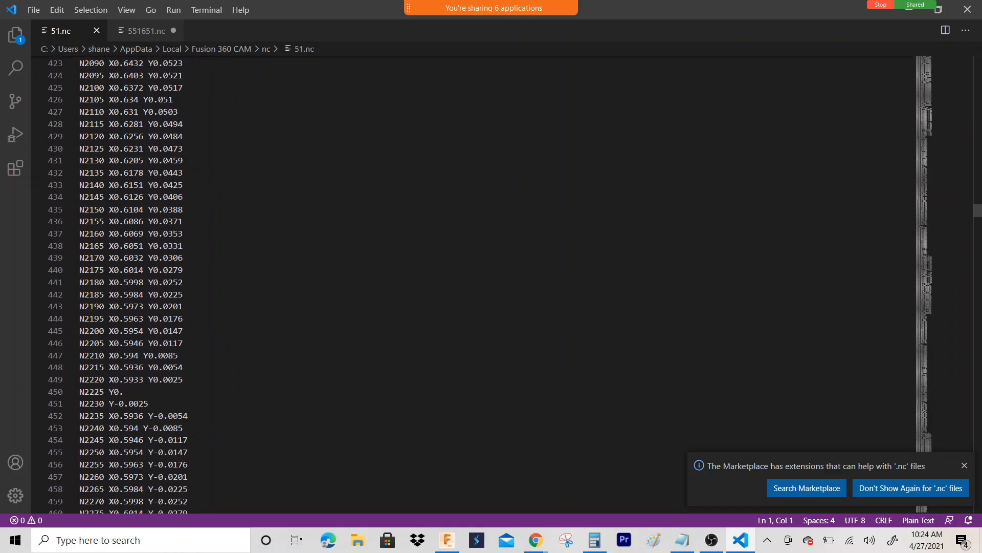
Find the 2D Contour1 section in the NC code and rename its comment to Finish.
left_click(976, 279)
left_click_drag(975, 280, 960, 421)
scroll(380, 269, "up", 7)
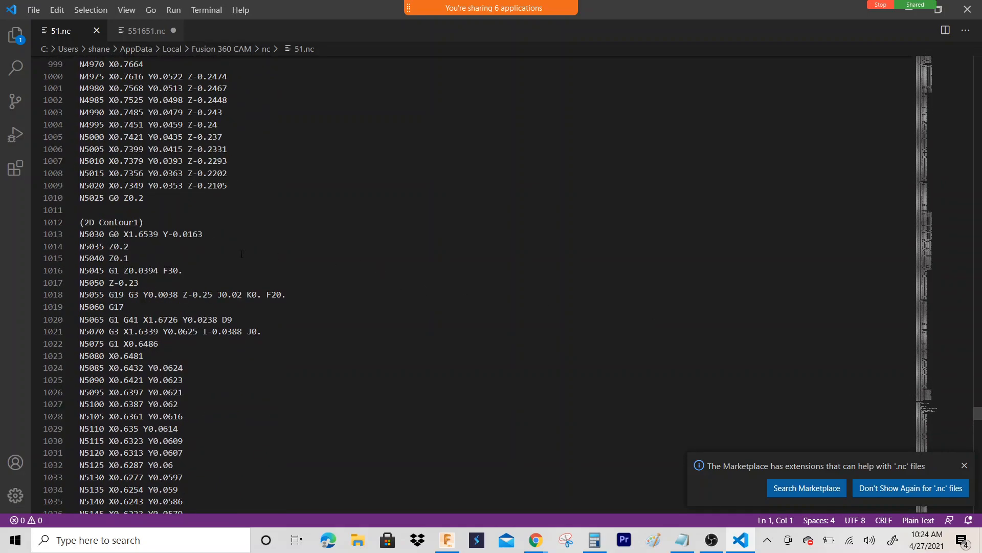
left_click_drag(83, 222, 137, 222)
type("Finish")
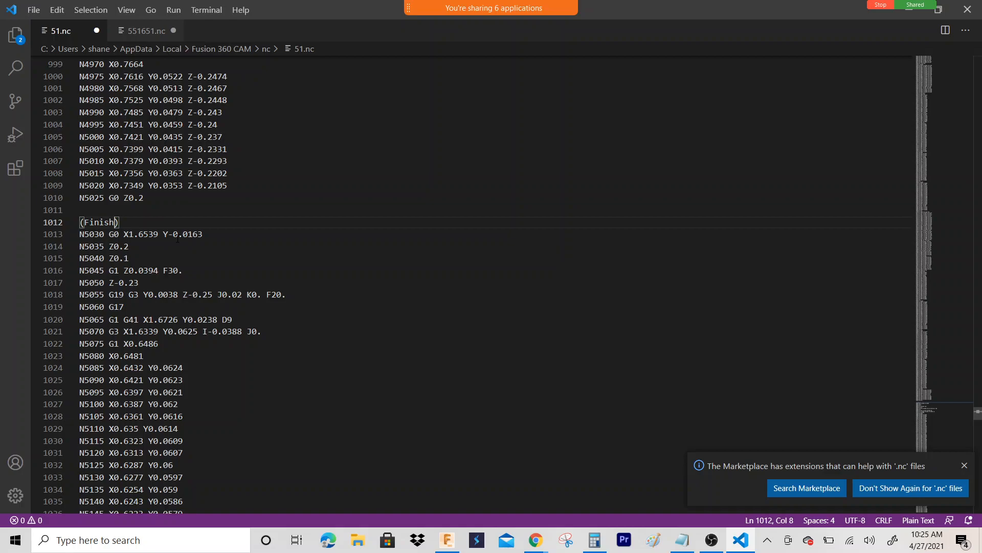
Examine the G41 compensation call and its D9 offset on line N5065 of the finishing section.
scroll(177, 238, "down", 1)
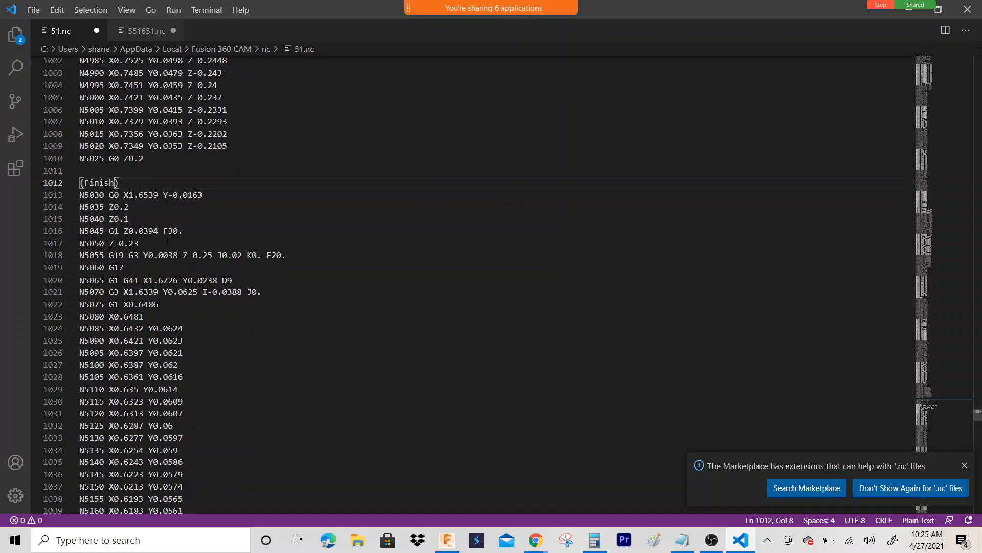
left_click_drag(123, 280, 139, 279)
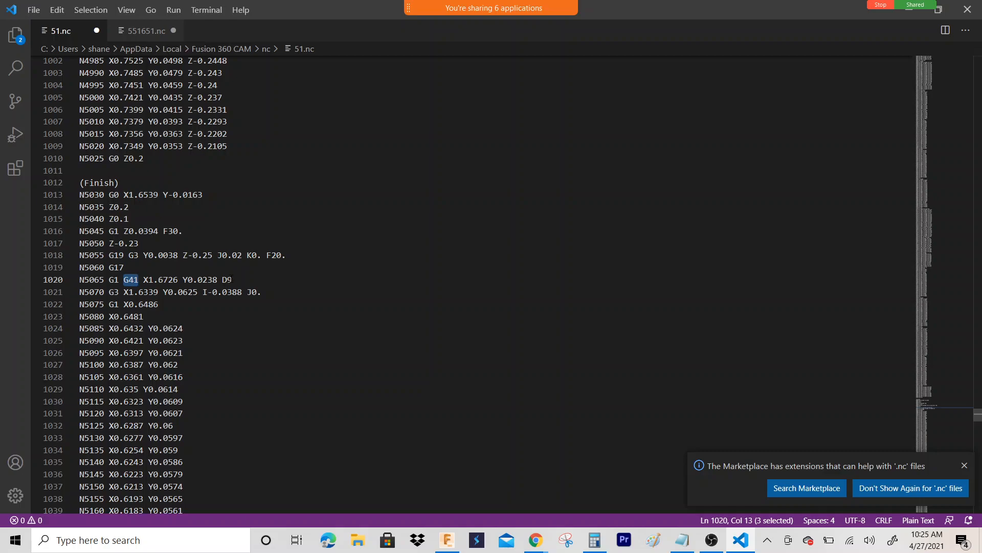
double_click(244, 280)
left_click(236, 281)
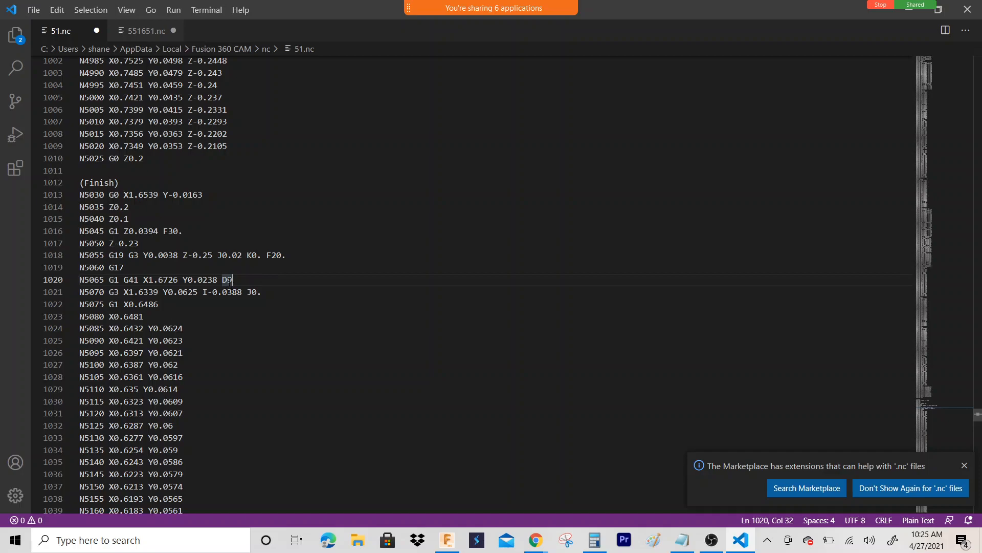
left_click_drag(223, 280, 233, 279)
scroll(326, 293, "down", 1)
scroll(333, 297, "up", 1)
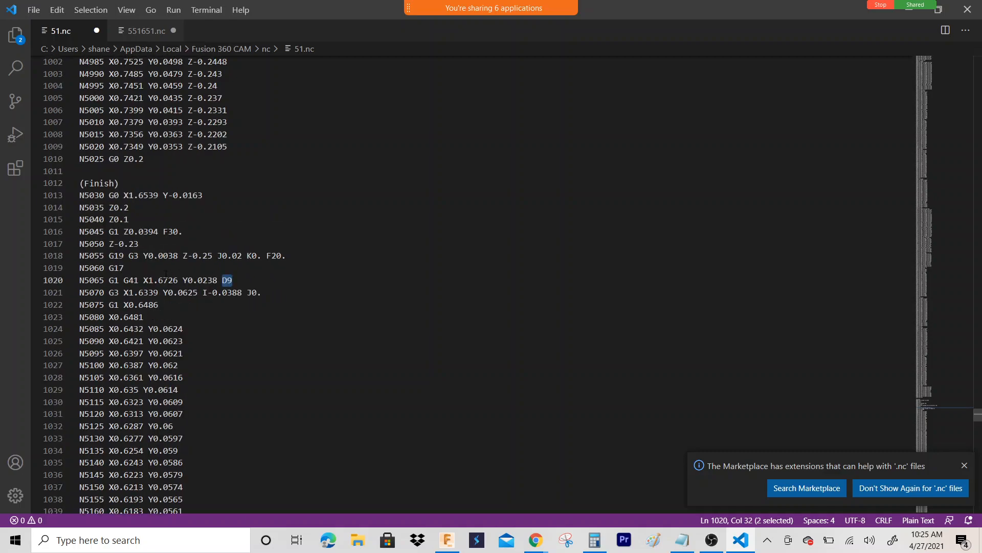
left_click_drag(125, 283, 134, 283)
left_click_drag(223, 280, 233, 281)
Examine the end of the finishing code, highlighting the G40 compensation cancel on line N6225.
scroll(279, 295, "down", 20)
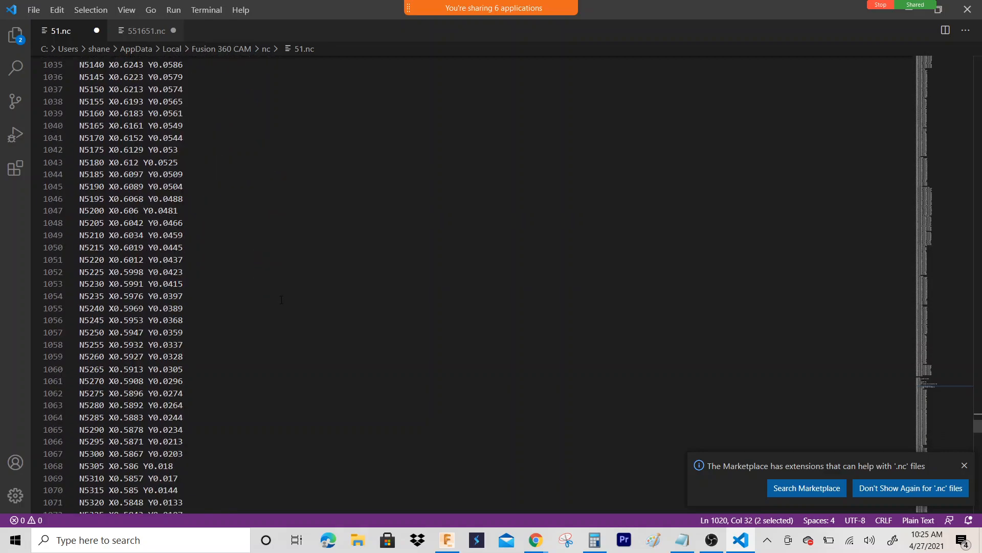
scroll(279, 295, "down", 20)
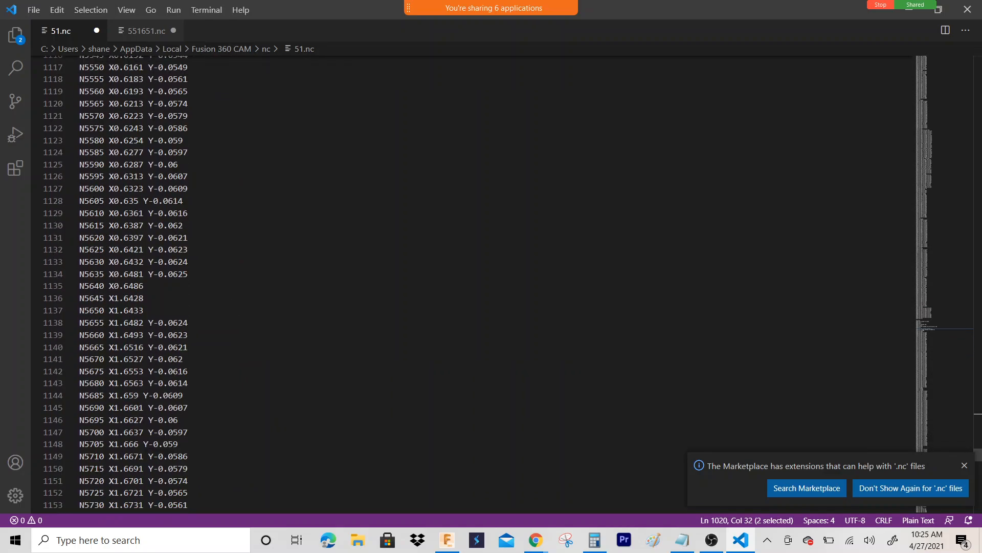
scroll(279, 294, "down", 15)
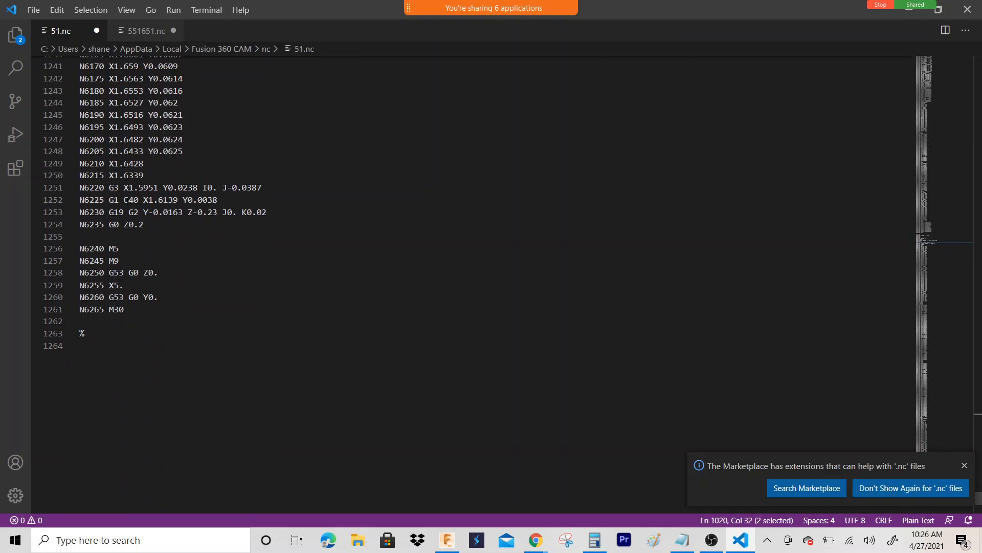
left_click_drag(125, 200, 135, 200)
left_click(226, 200)
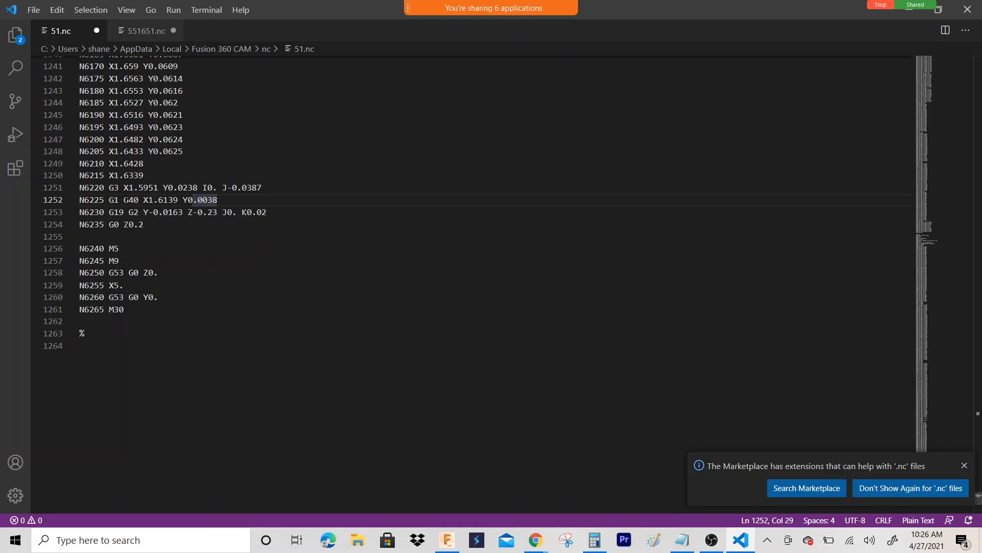
left_click(149, 227)
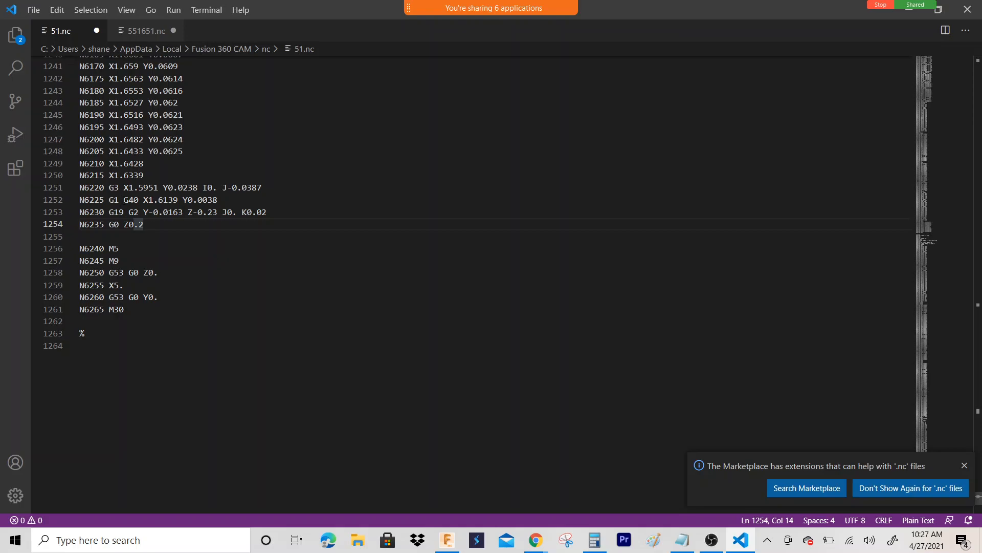
left_click_drag(124, 200, 138, 200)
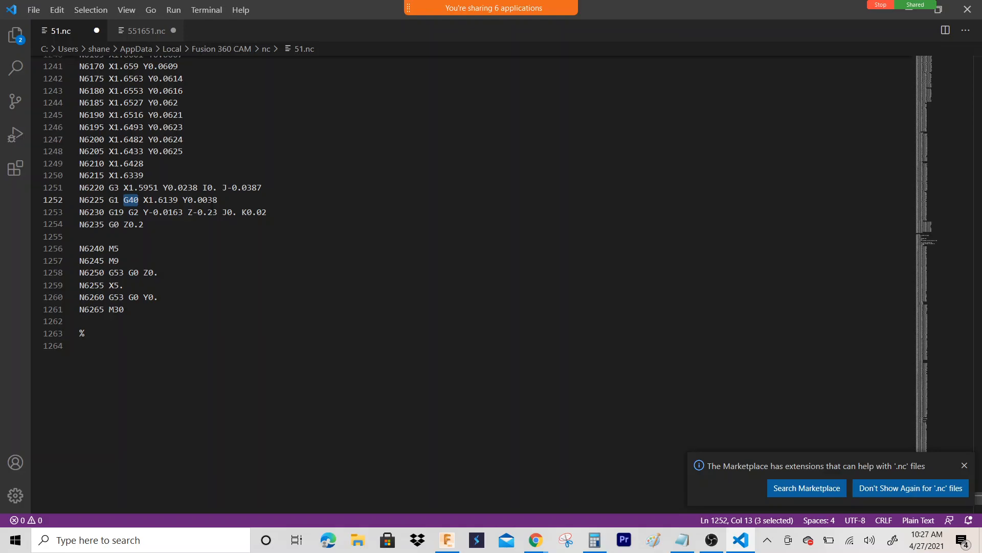
Move the G40 from line N6225 onto its own new line directly below that lead-out move.
left_click(230, 200)
key("Return")
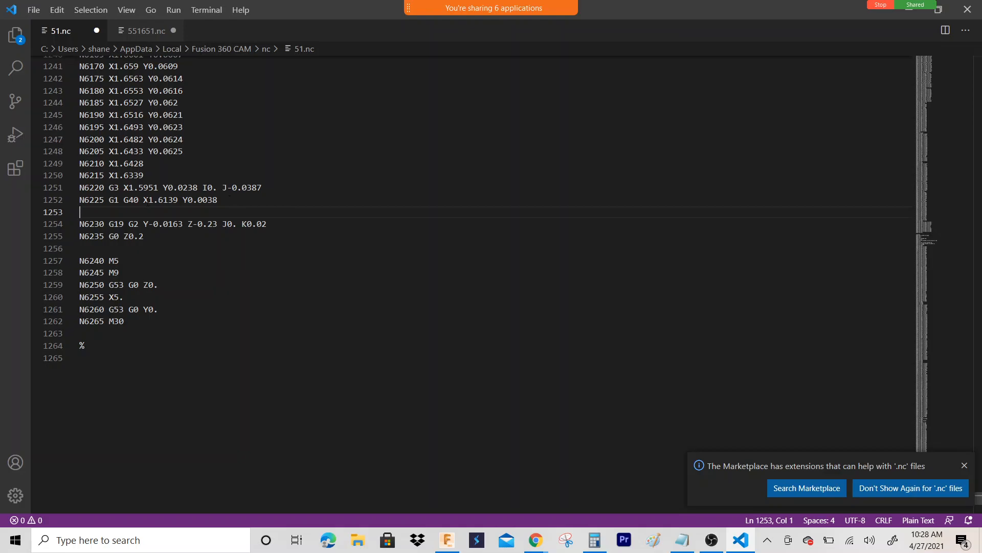
left_click_drag(123, 199, 143, 199)
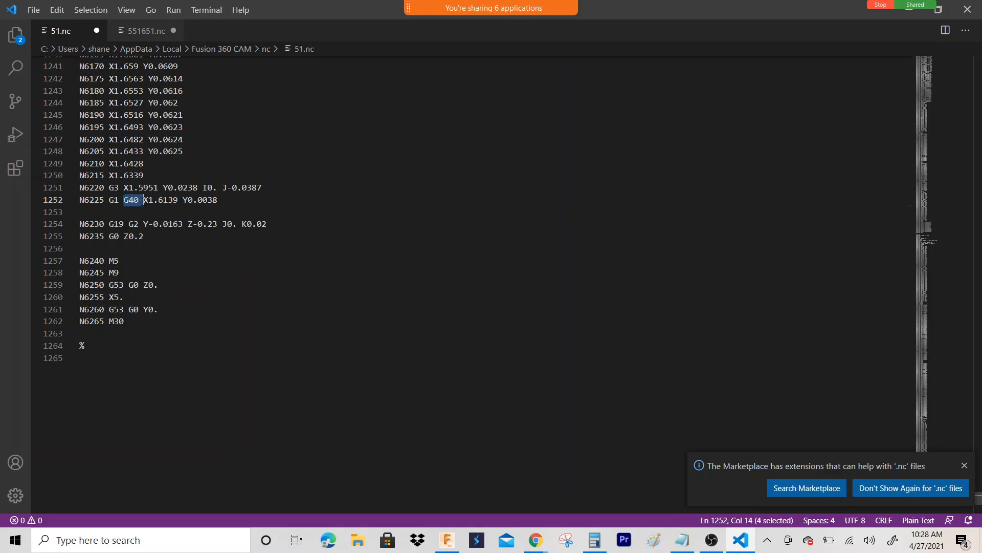
key("Delete")
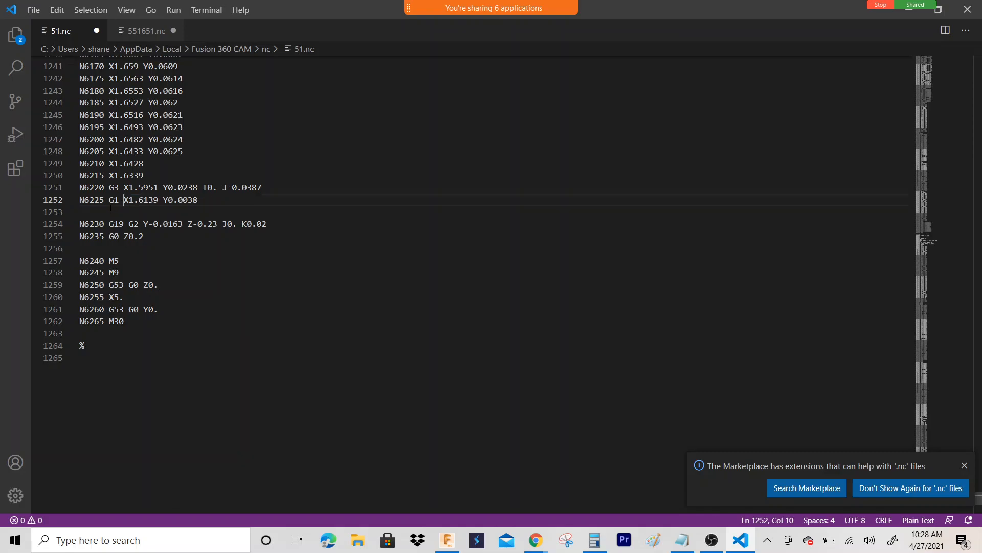
left_click(85, 213)
type("G40")
Copy G1 X1.6139 from line N6225 and append it after the G40 on the line directly below.
double_click(123, 200)
left_click_drag(109, 199, 158, 200)
right_click(152, 200)
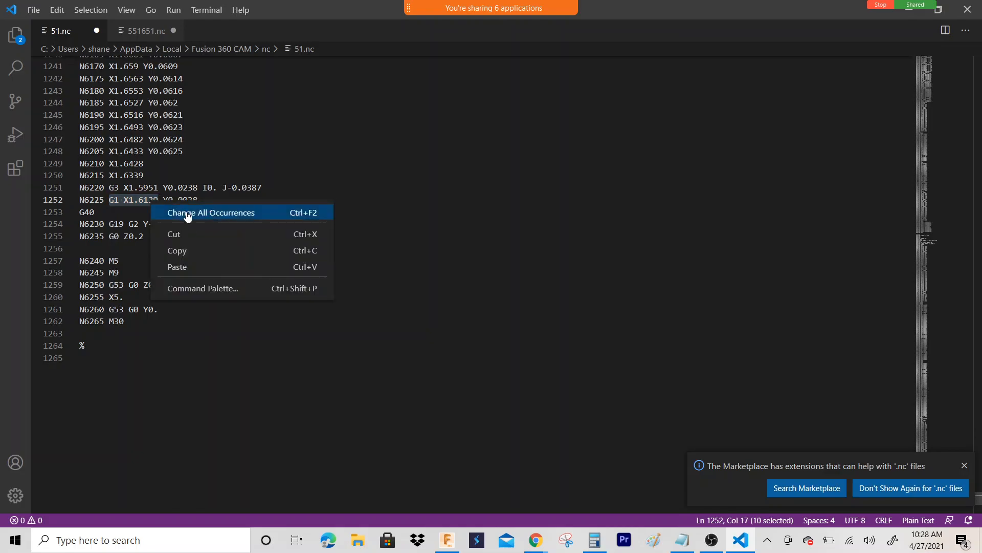
left_click(185, 250)
double_click(117, 214)
left_click(118, 214)
key("ctrl+v")
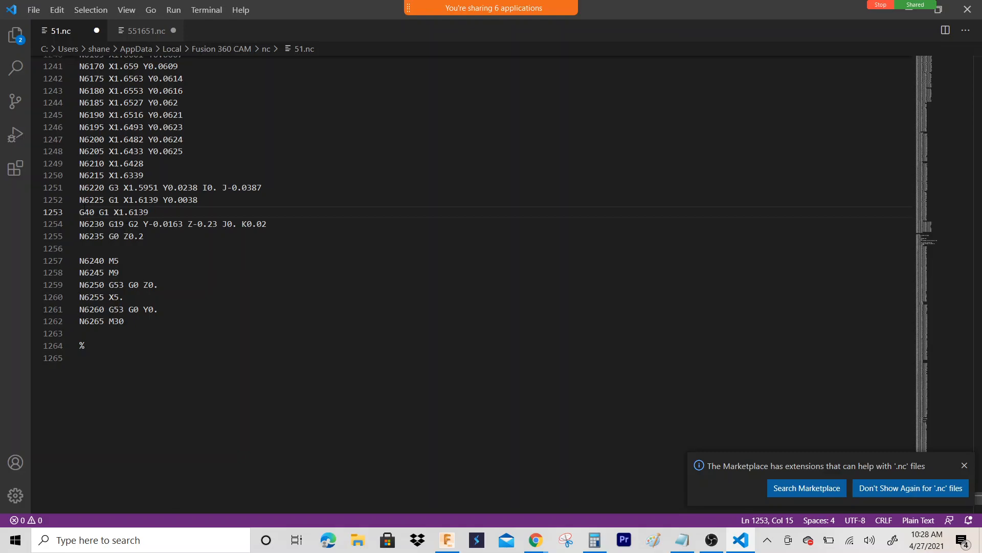
Examine the G40 cancel and its X1.6139 move on the new line, and dismiss the .nc extension suggestion.
left_click(80, 212)
double_click(81, 212)
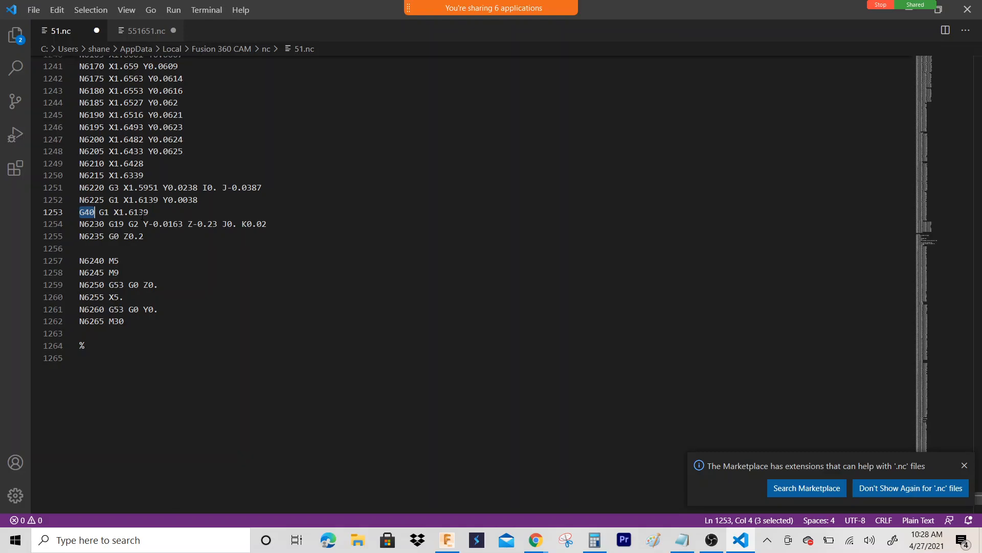
left_click(117, 212)
key("shift+Right")
key("shift+Right")
key("shift+Right")
key("shift+Right")
key("shift+Right")
key("shift+Right")
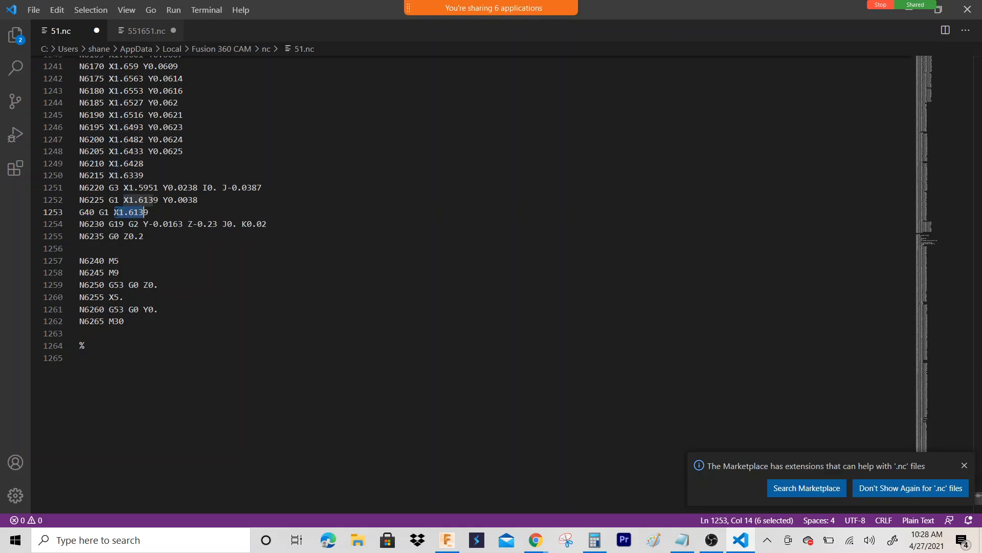
left_click_drag(149, 211, 114, 212)
left_click(964, 466)
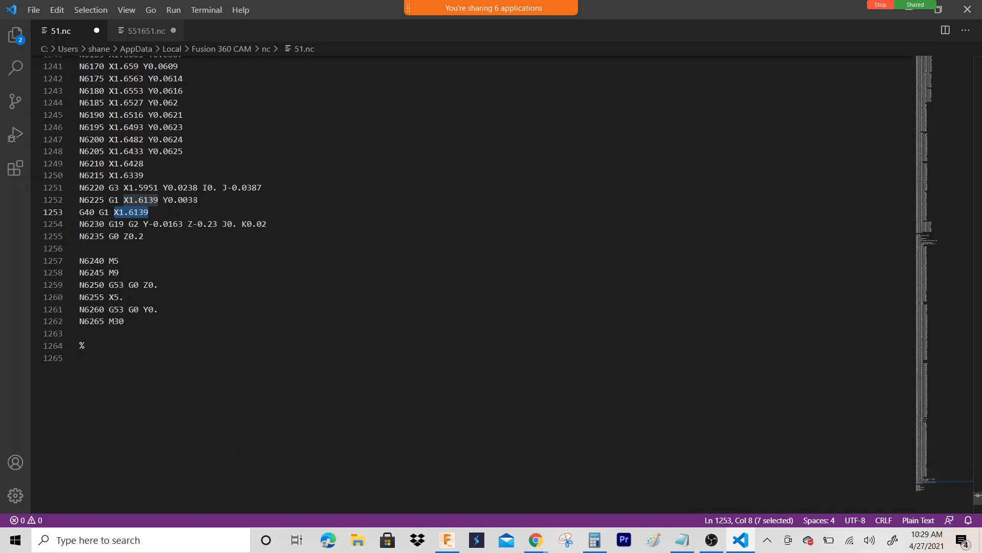
left_click(150, 211)
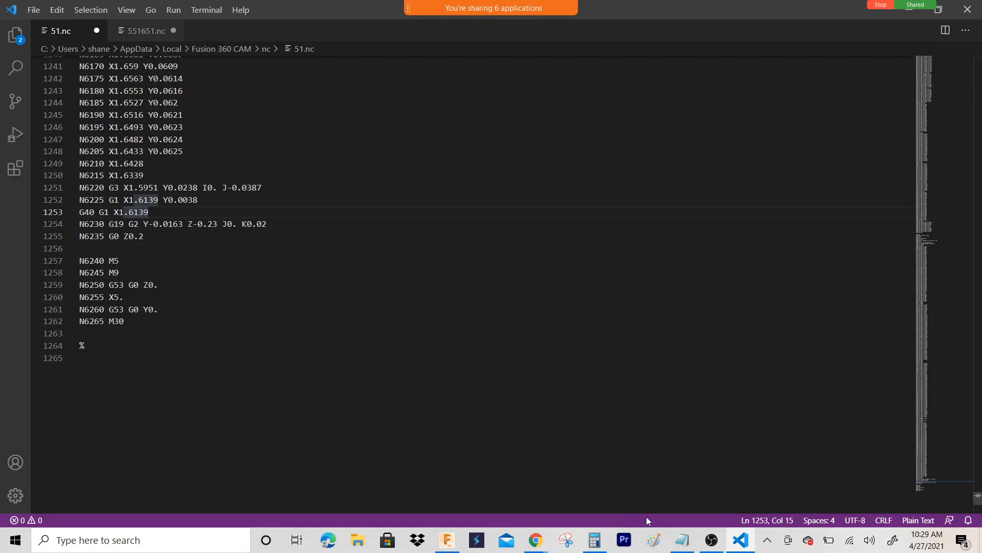
left_click(713, 541)
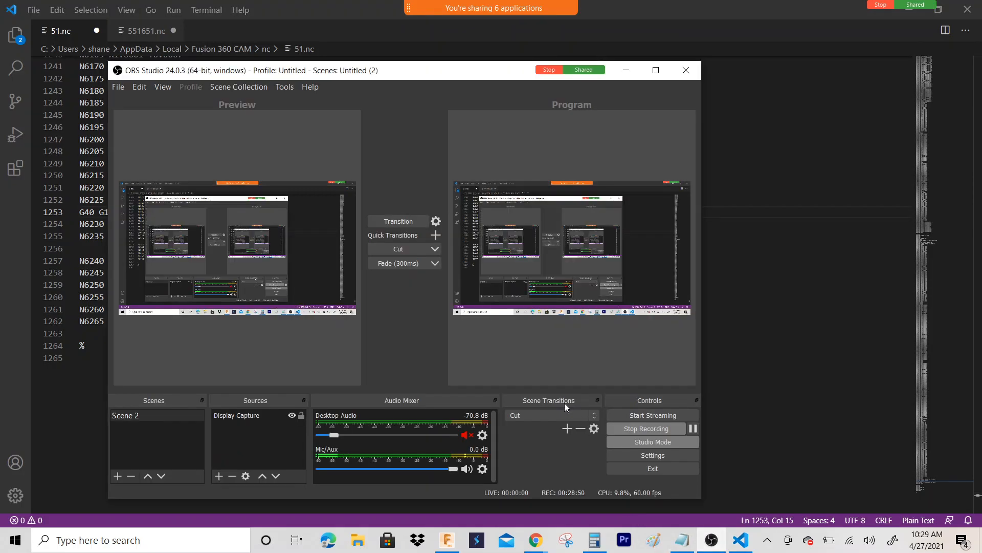